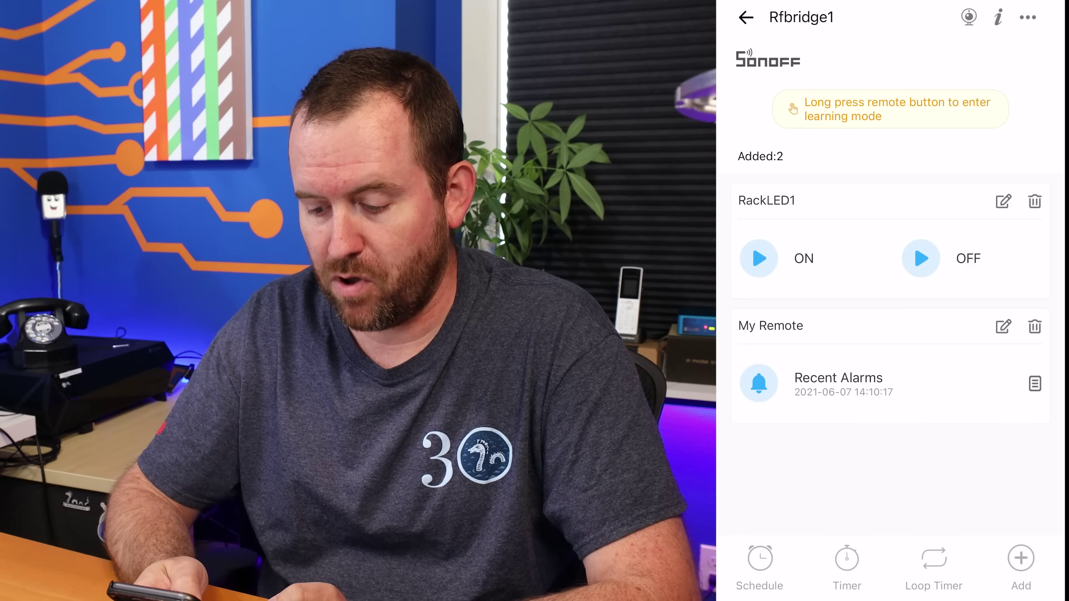
Rename the RF bridge's "My Remote" entry to Motion1 and save the name.
click(1003, 326)
click(860, 66)
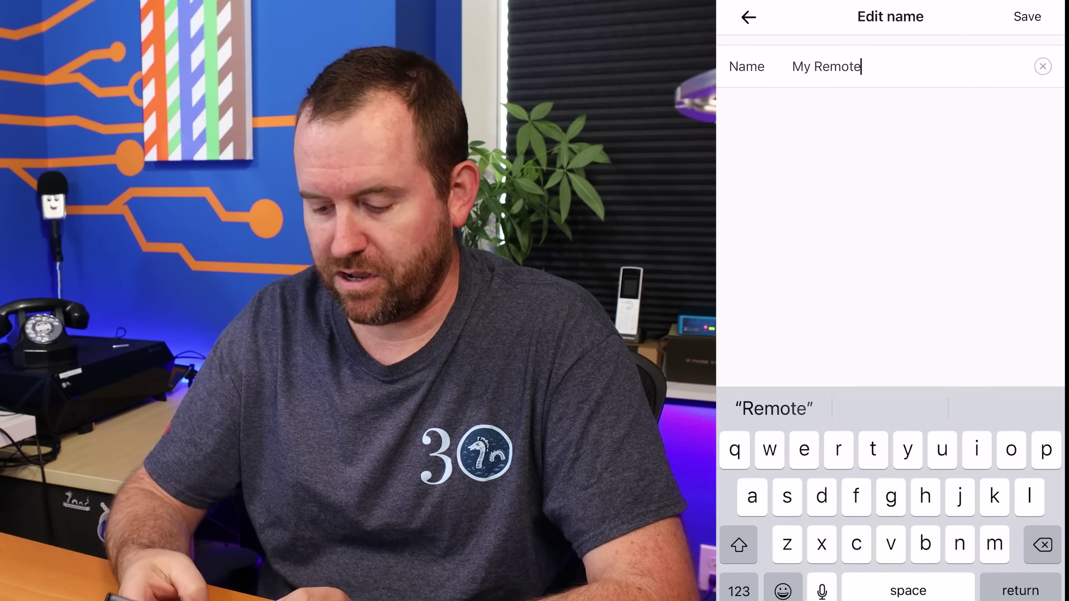
key(BackSpace)
key(BackSpace)
key(BackSpace)
key(BackSpace)
key(BackSpace)
key(BackSpace)
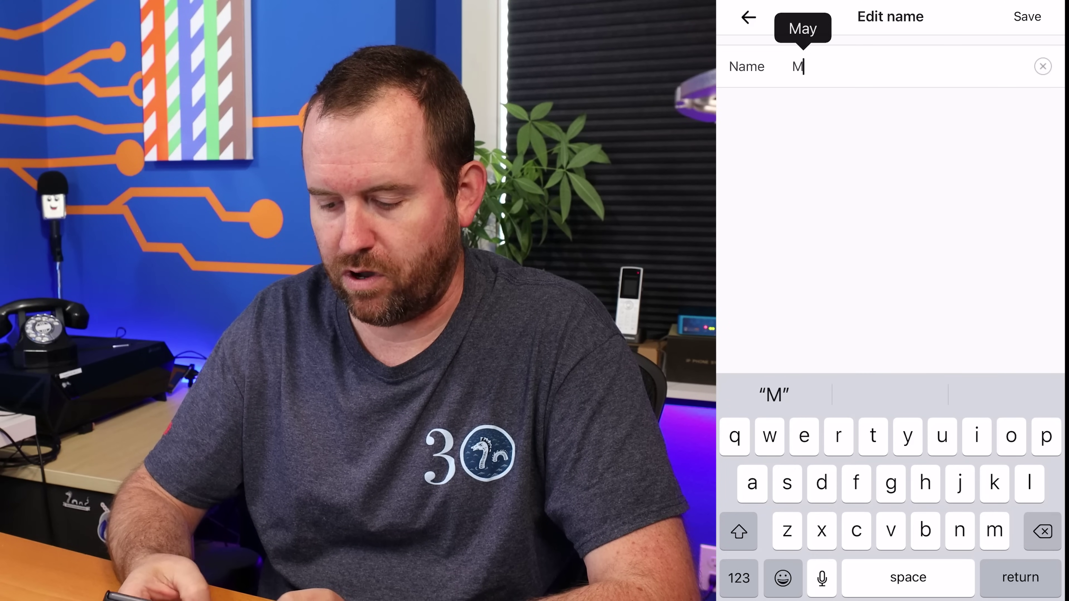
text(otion1)
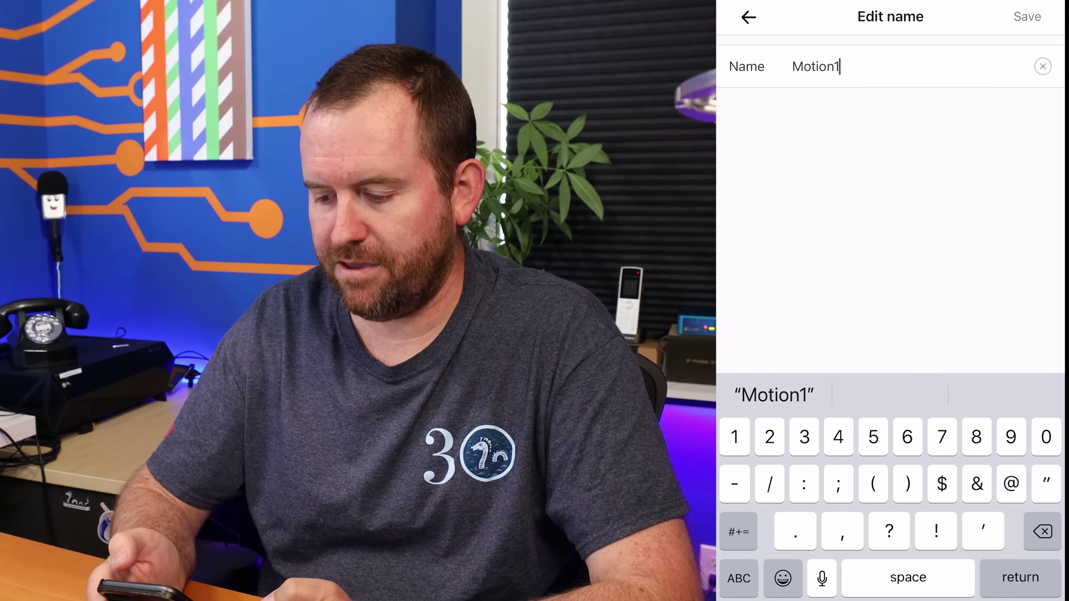
click(1027, 16)
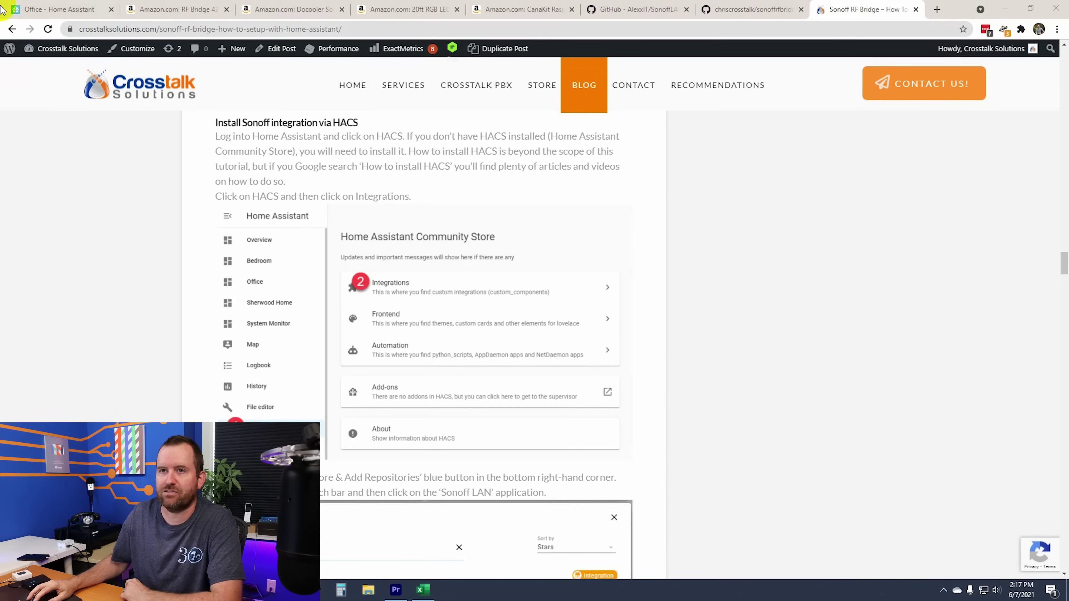
Switch to Home Assistant, search the HACS integration repositories for "sonoff", and open the Sonoff LAN repository.
click(13, 10)
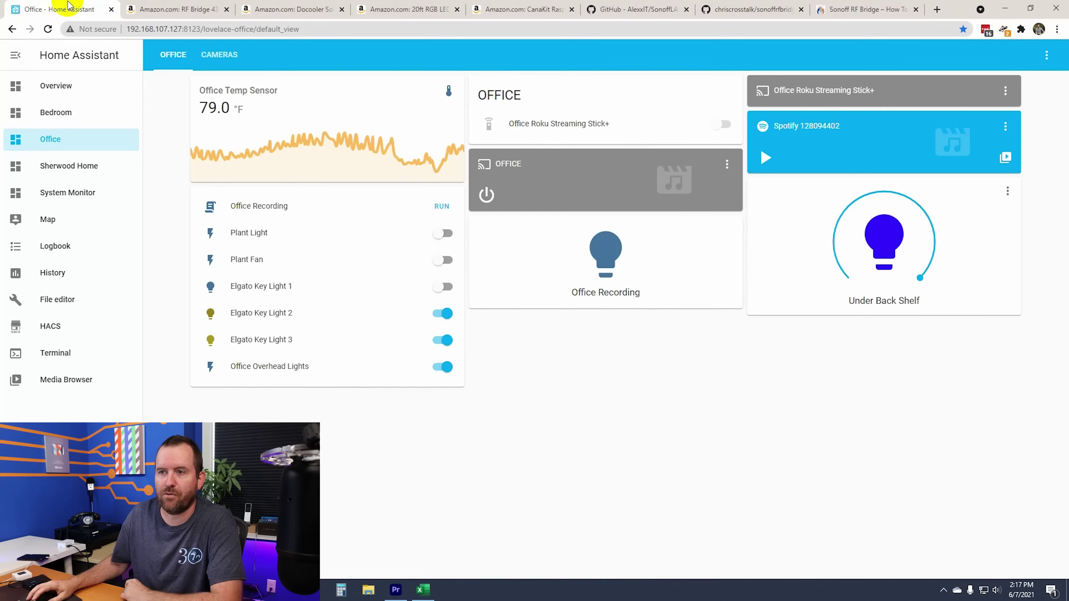
click(49, 333)
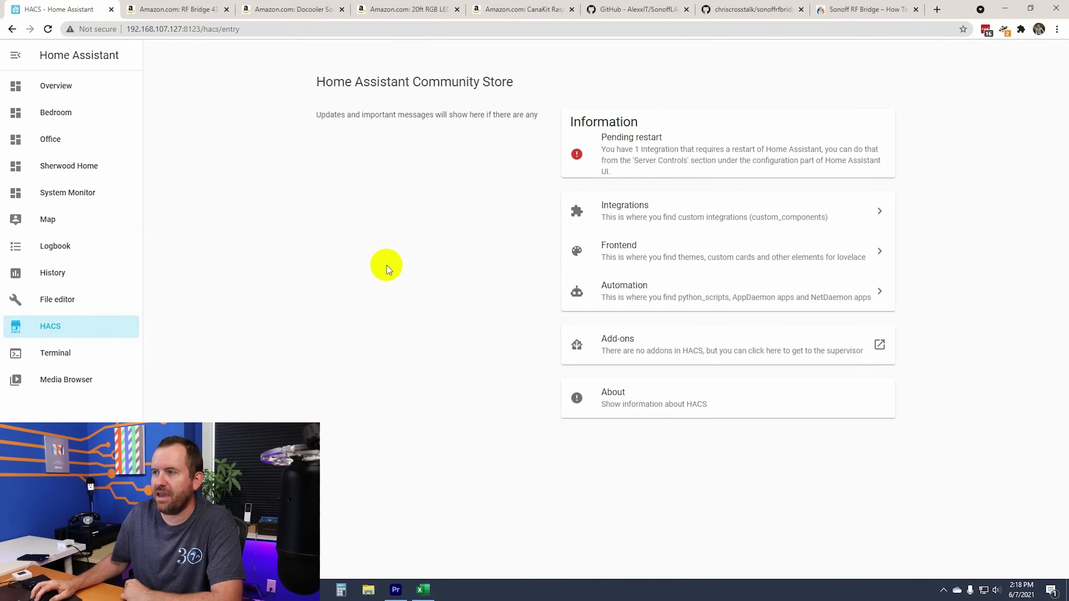
click(629, 210)
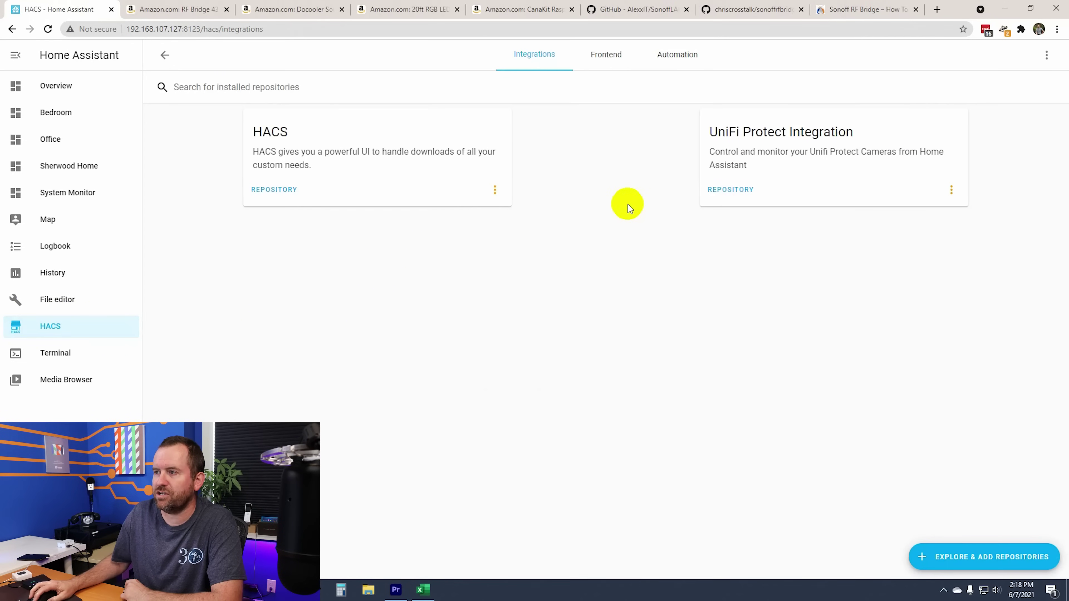
click(955, 561)
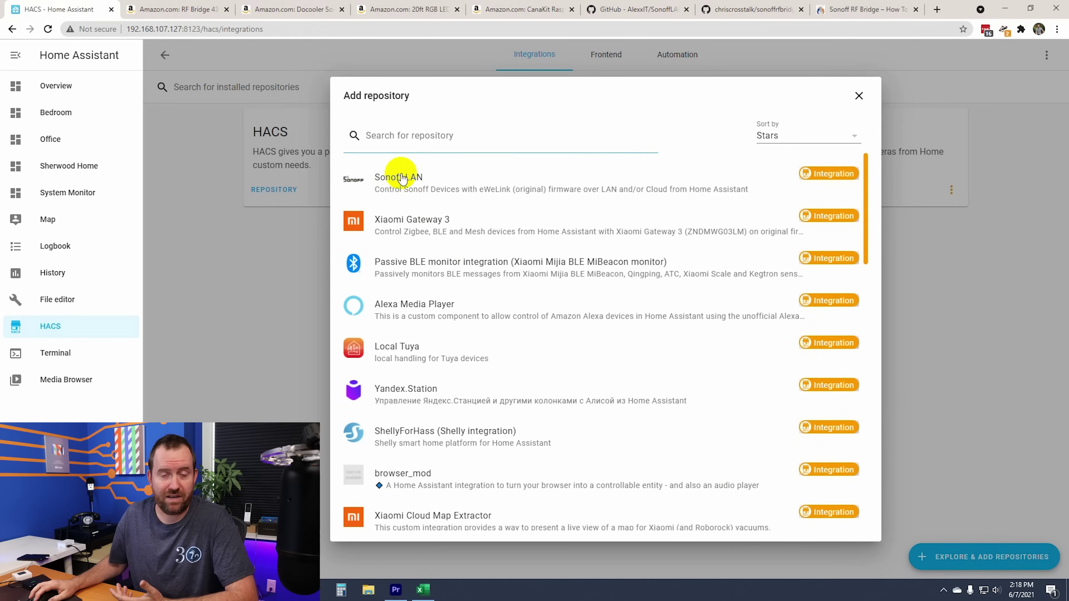
click(415, 136)
text(so)
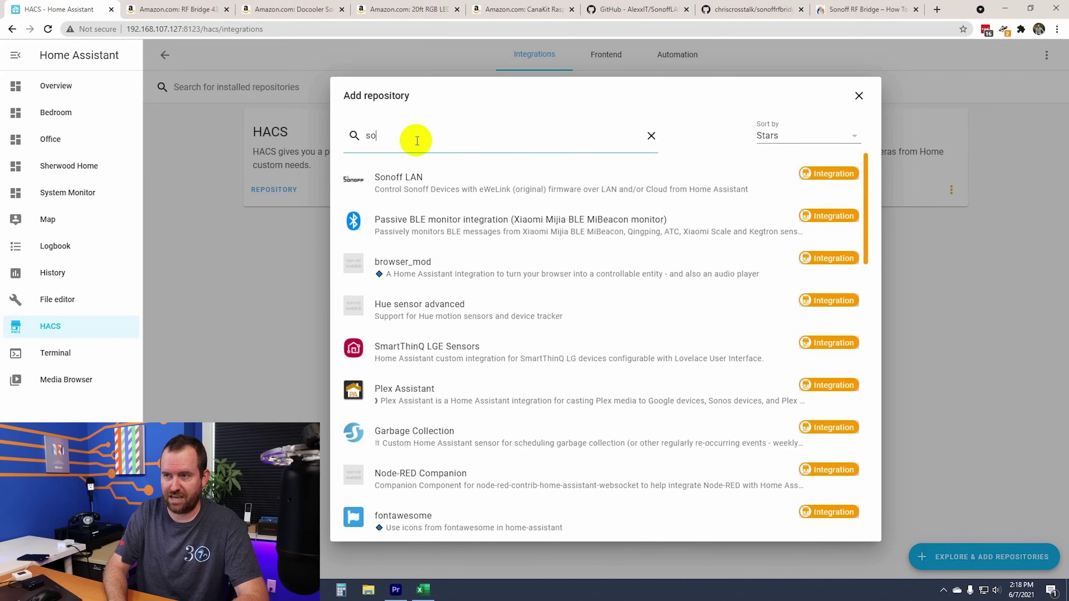
text(noff)
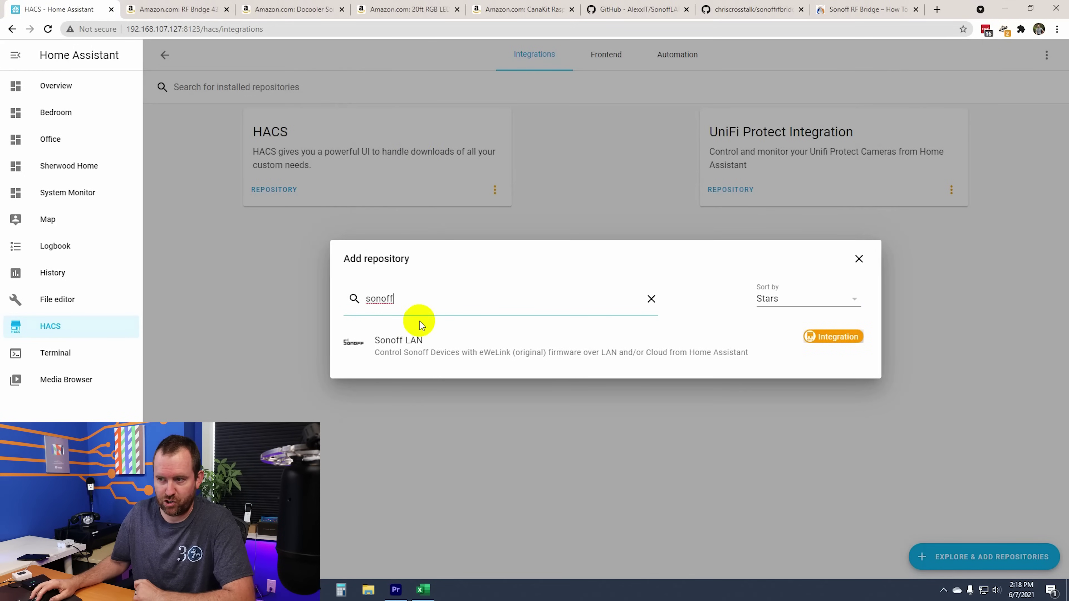
click(395, 345)
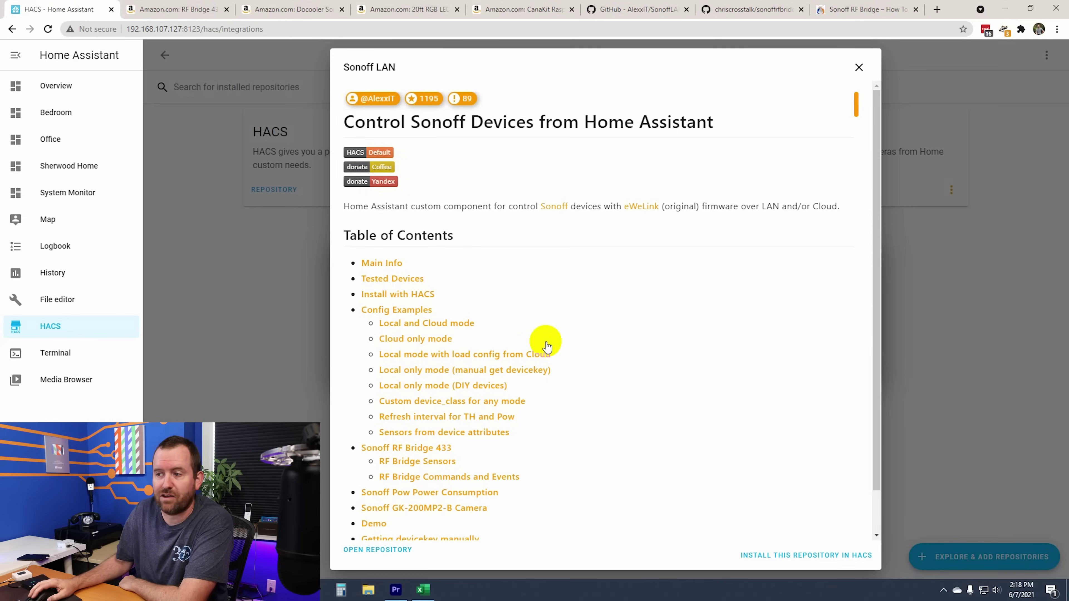
Read through the Sonoff LAN description, covering its features, tested devices, installation notes and configuration examples.
scroll(598, 291, down, 10)
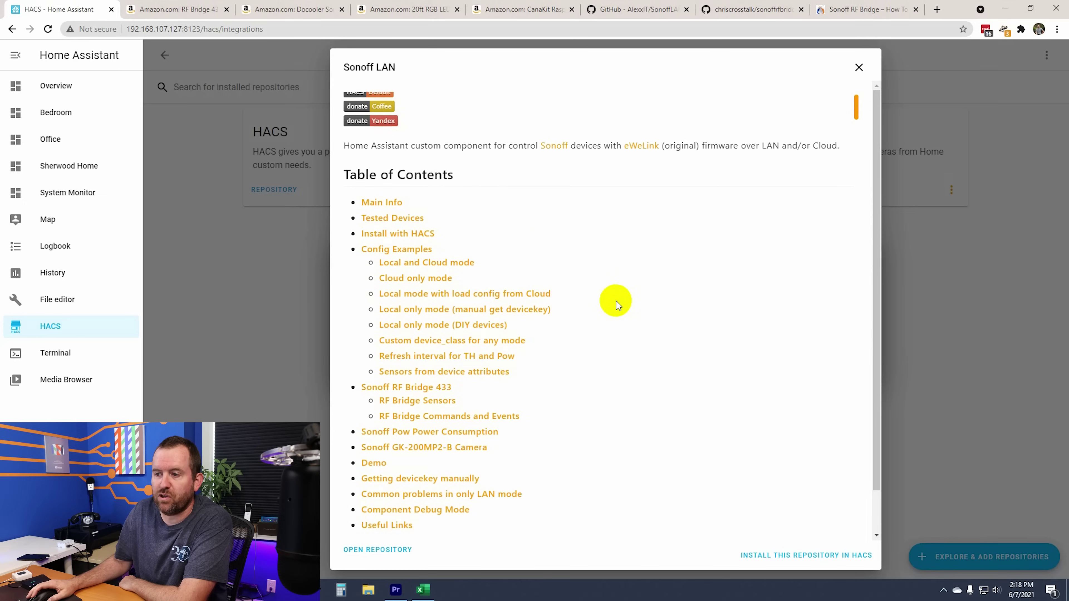
scroll(653, 302, down, 10)
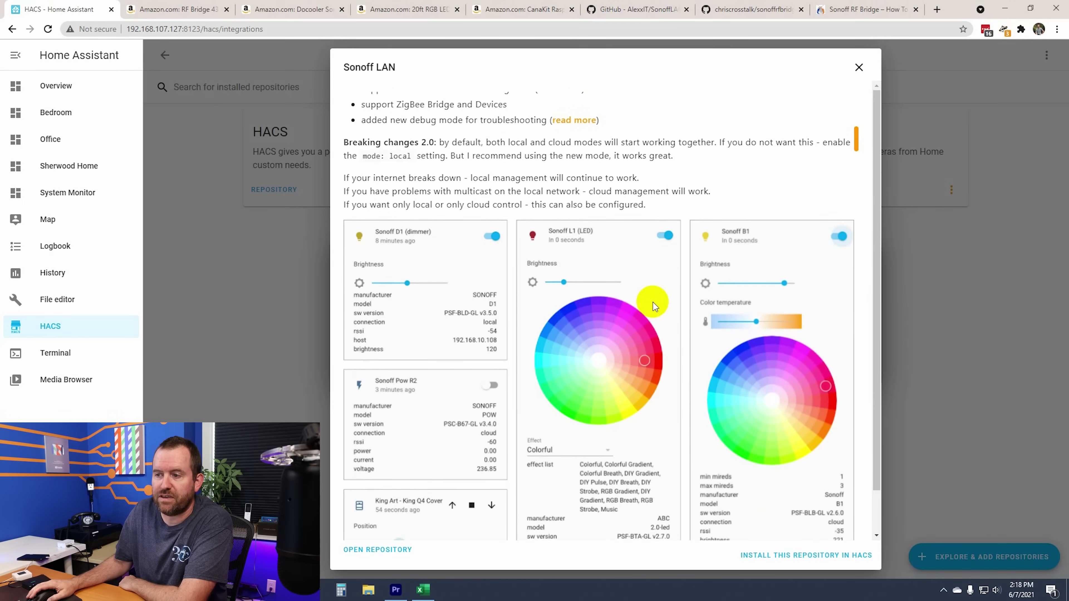
scroll(665, 311, down, 10)
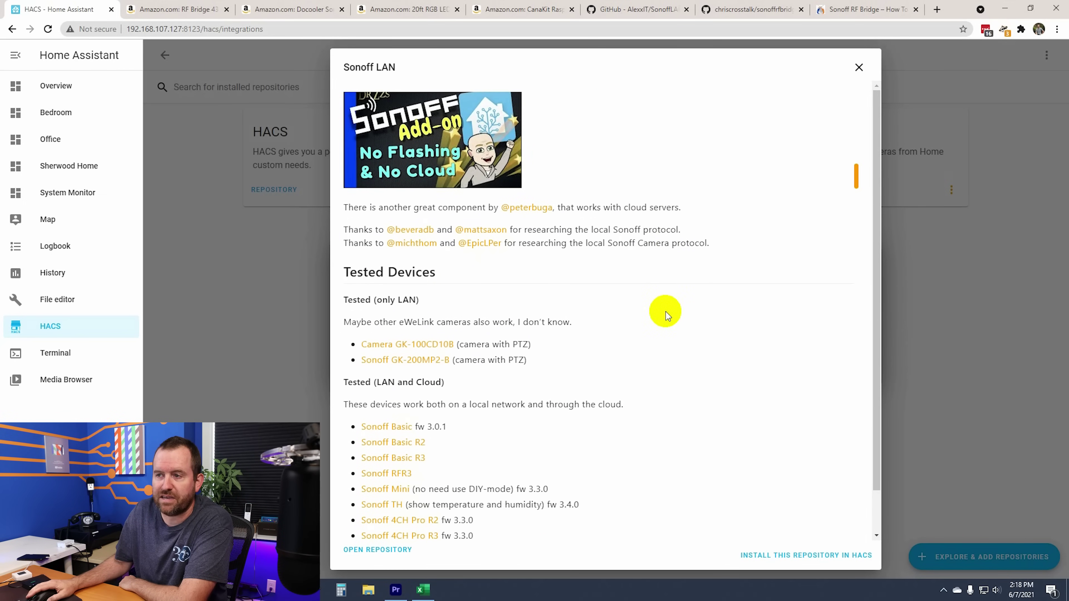
scroll(666, 311, down, 8)
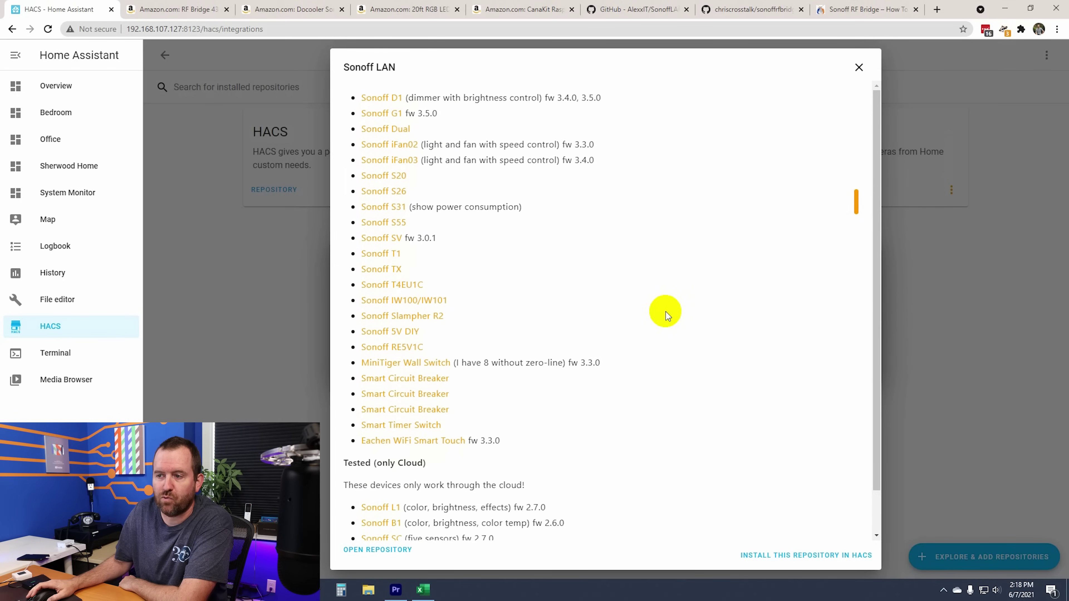
scroll(666, 312, down, 8)
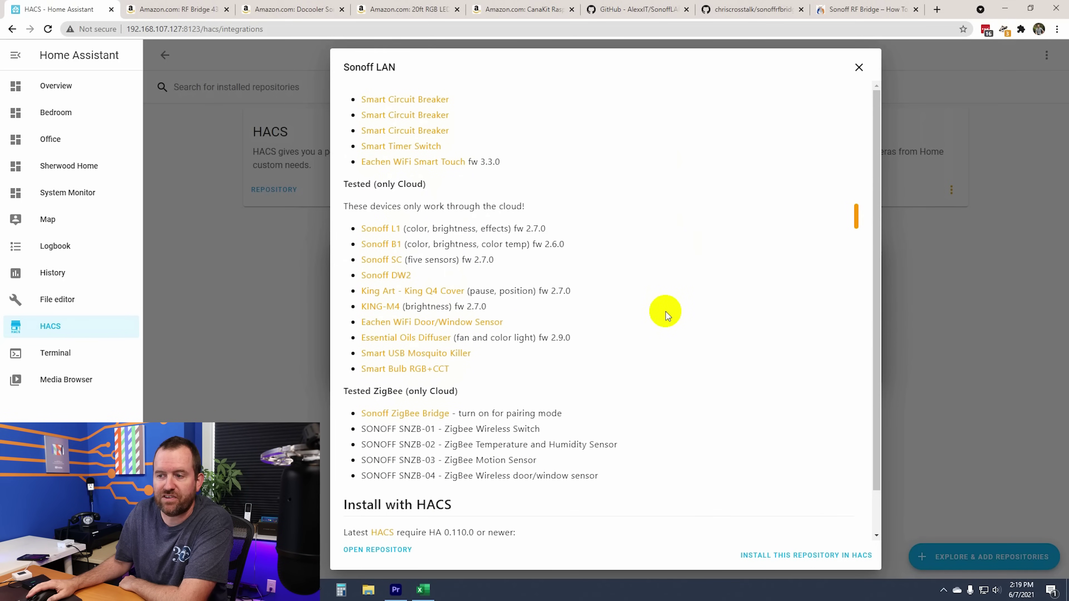
scroll(710, 320, down, 10)
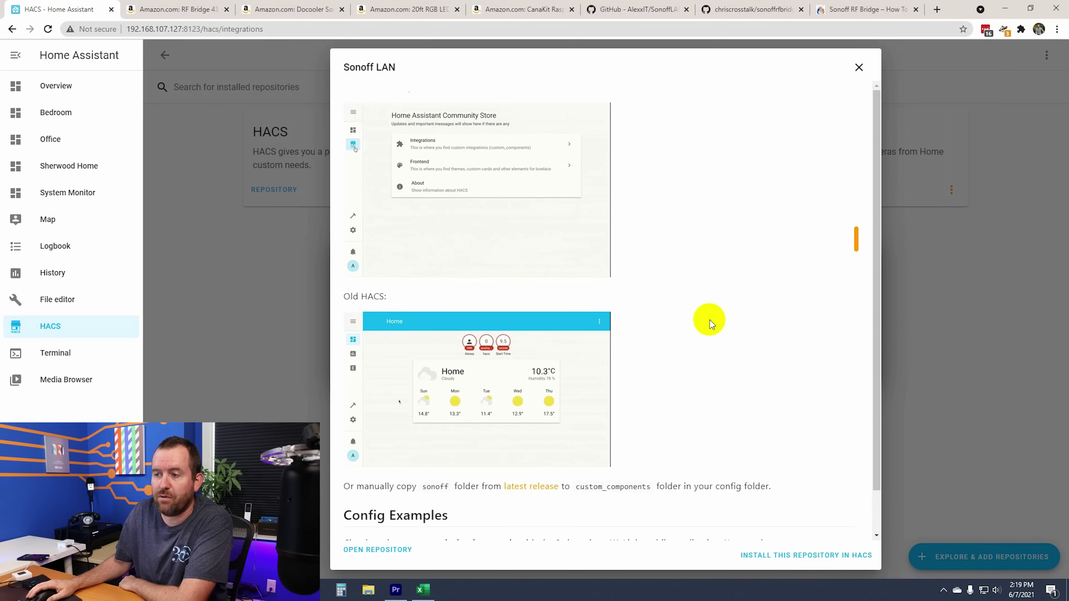
scroll(710, 320, down, 6)
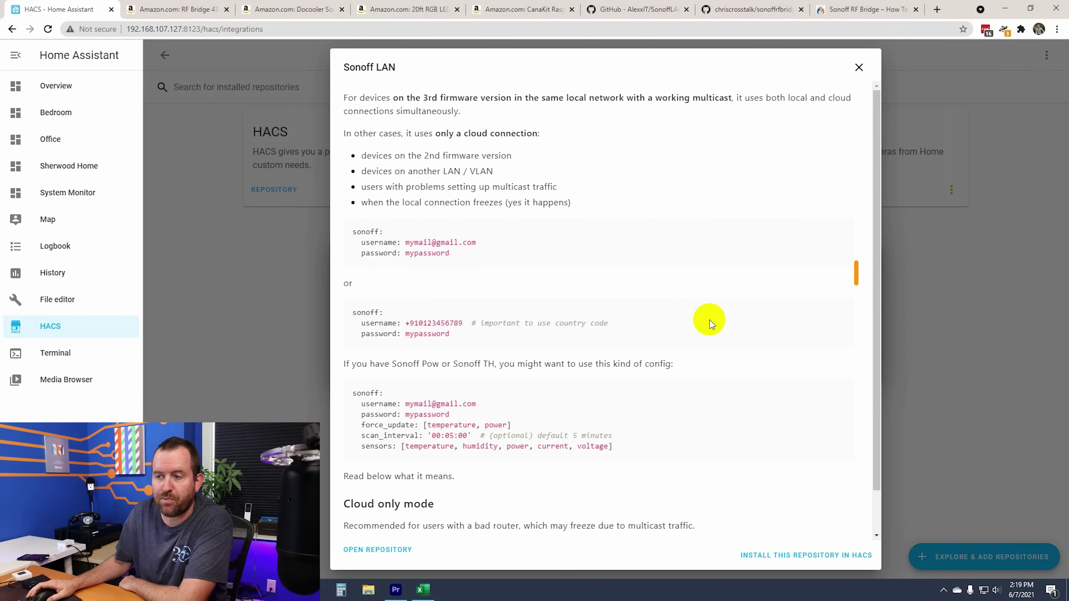
scroll(709, 320, down, 3)
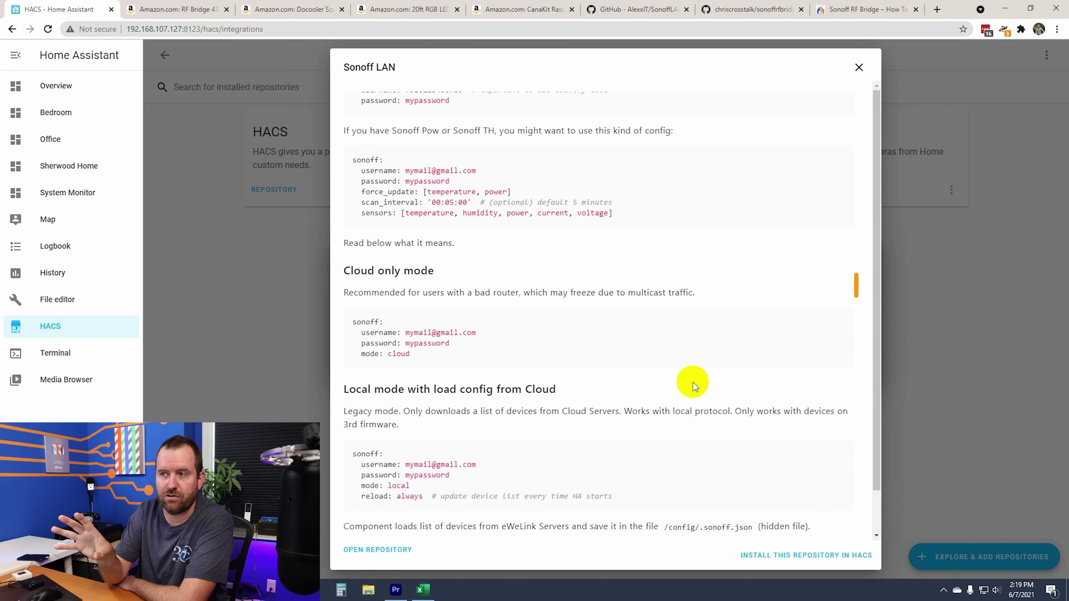
Install the Sonoff LAN repository in HACS.
scroll(693, 383, up, 10)
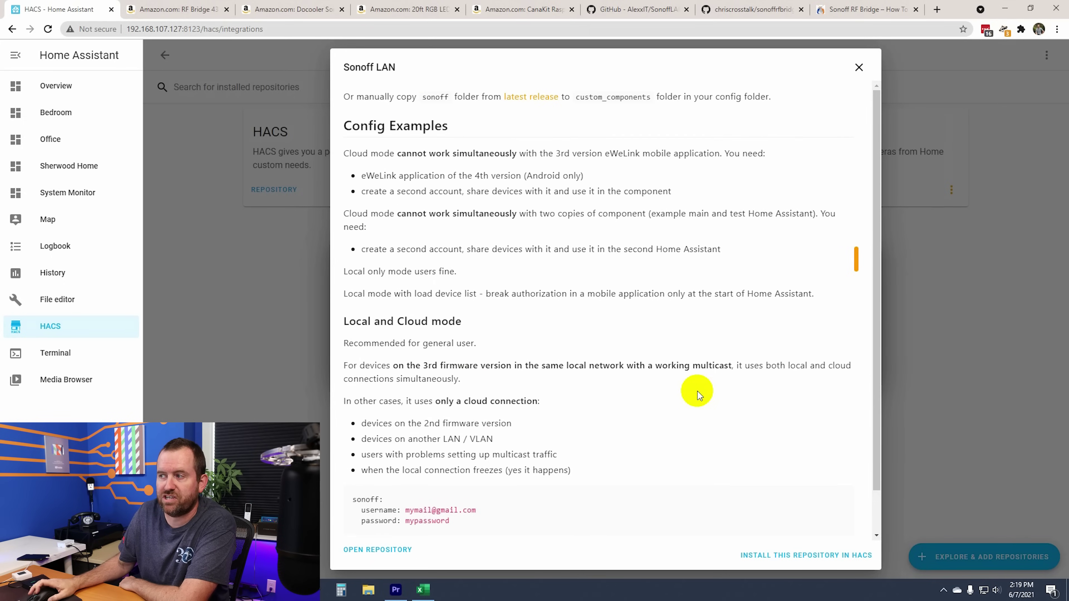
scroll(701, 404, up, 15)
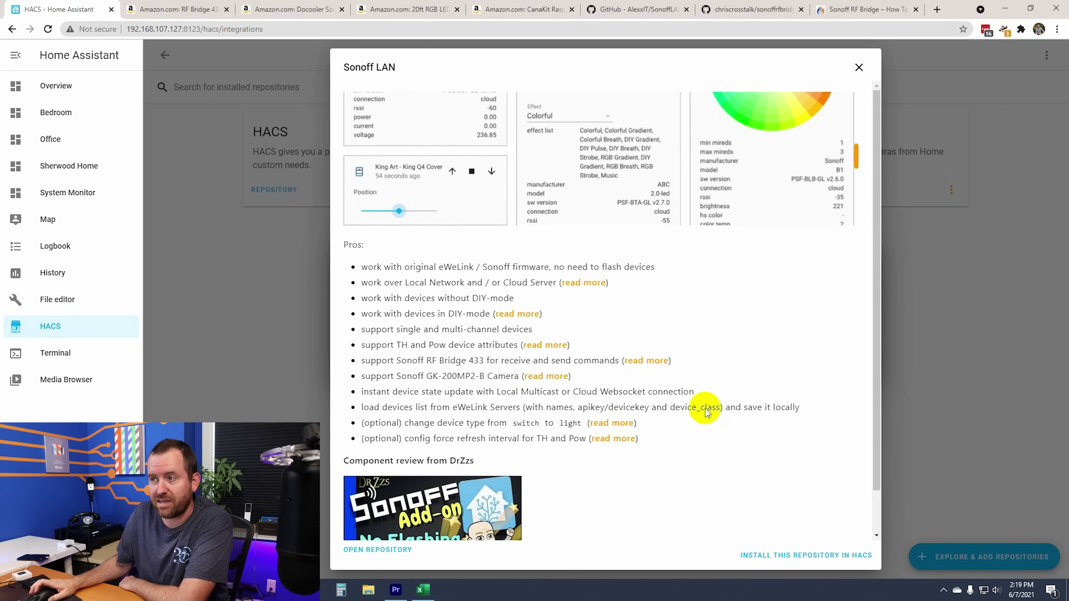
scroll(705, 408, up, 5)
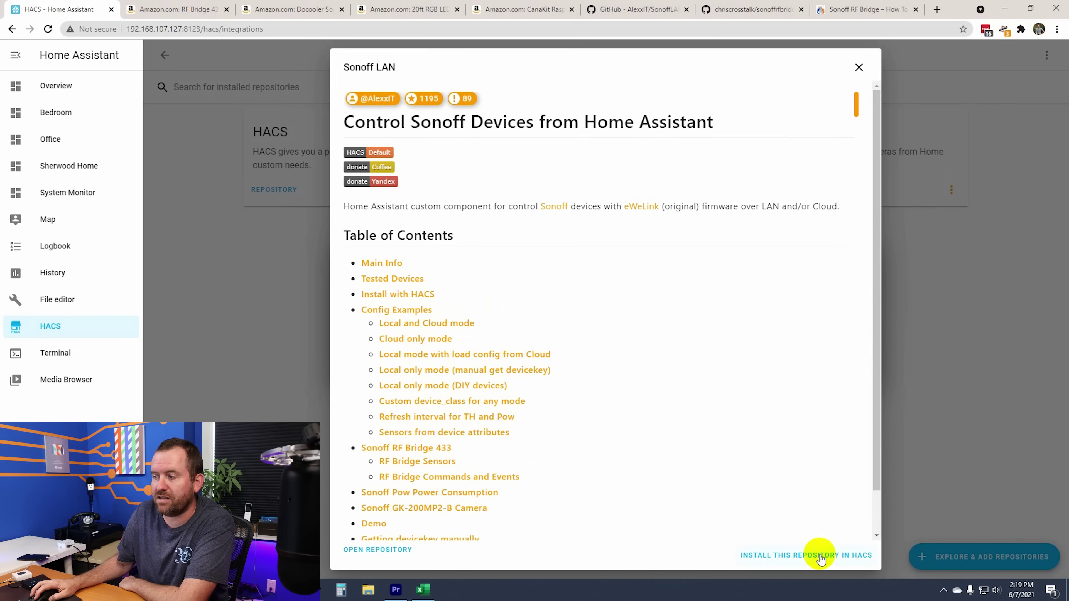
click(811, 555)
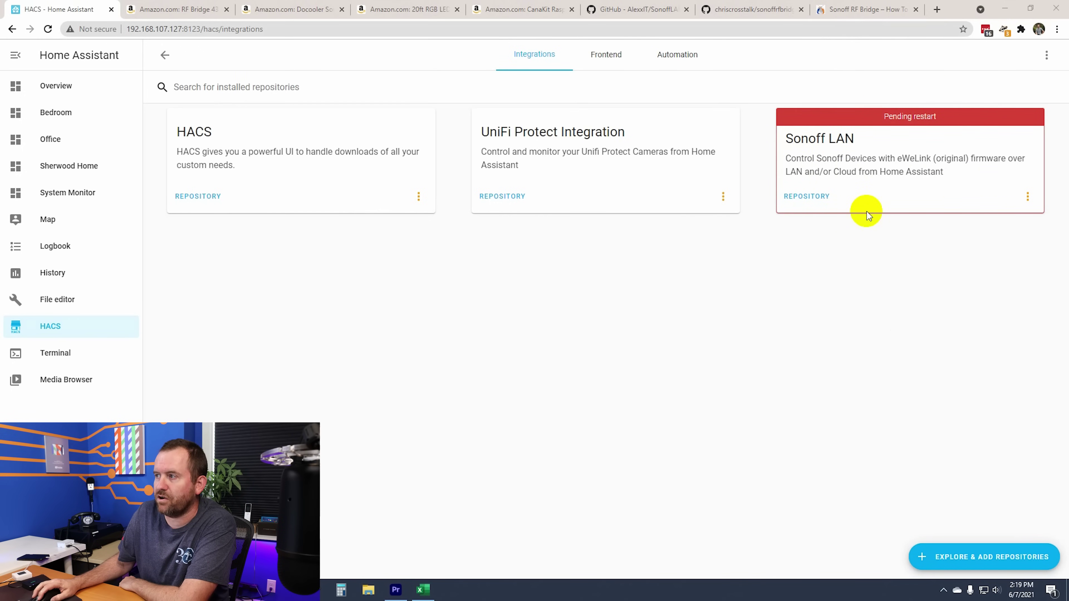
Check the Home Assistant configuration in the server controls and restart the server.
key(ctrl+9)
click(96, 5)
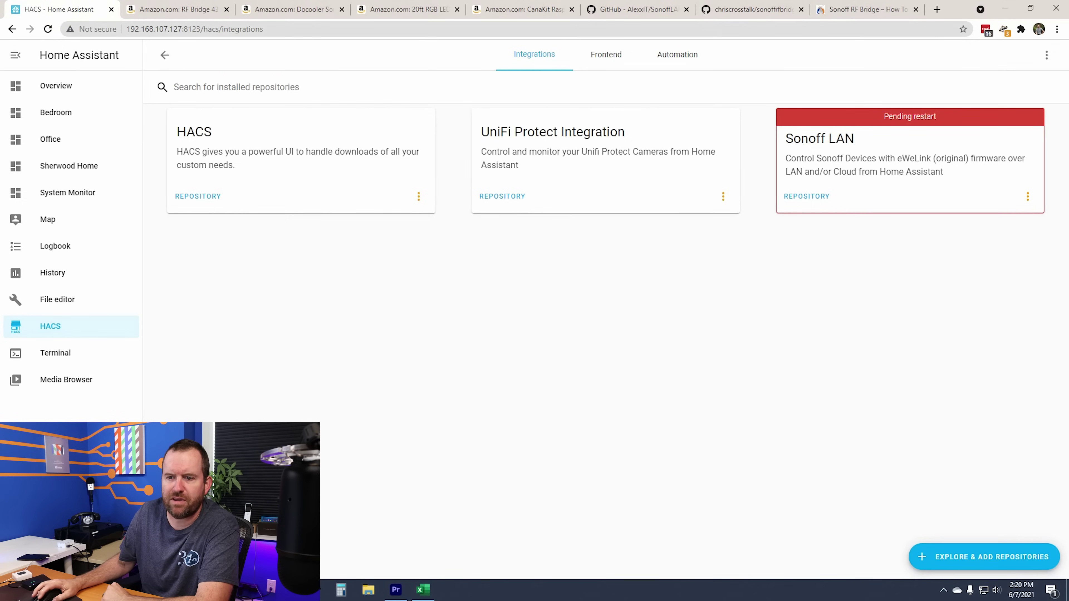
click(55, 506)
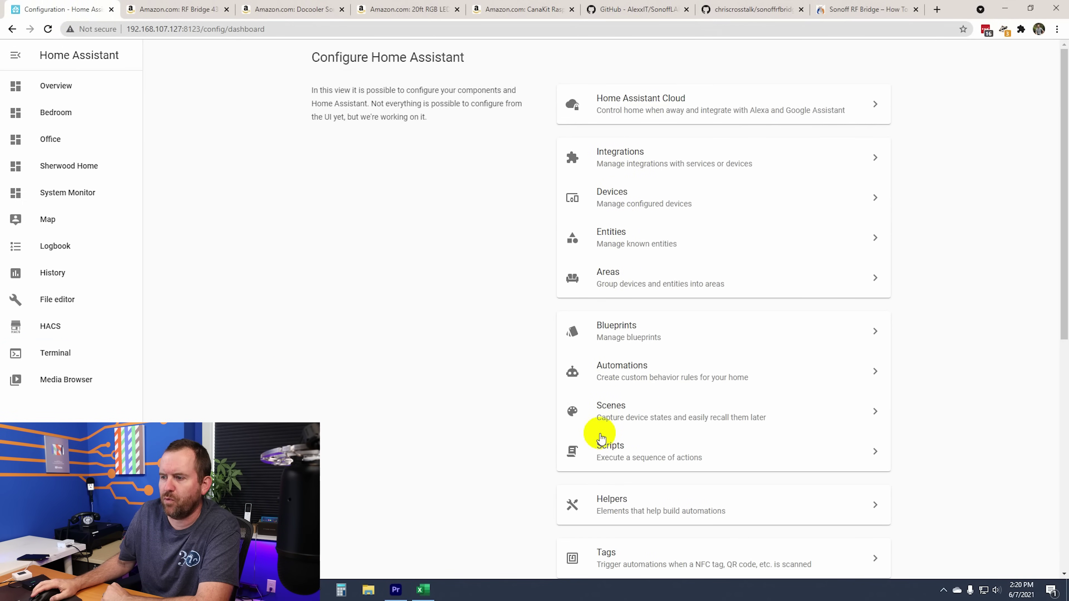
scroll(601, 419, down, 10)
click(614, 409)
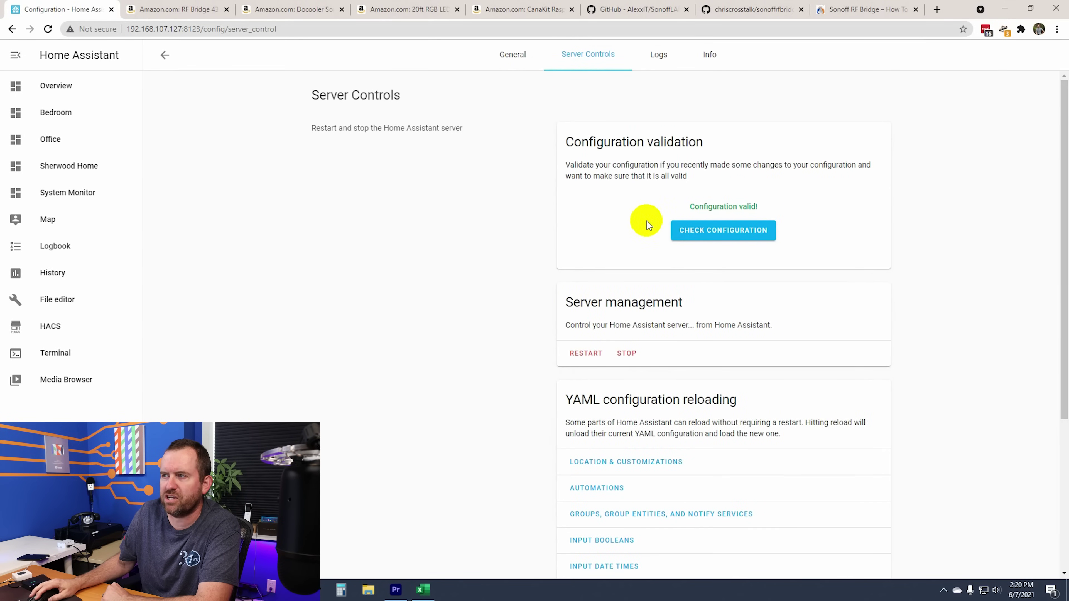
click(582, 356)
click(627, 352)
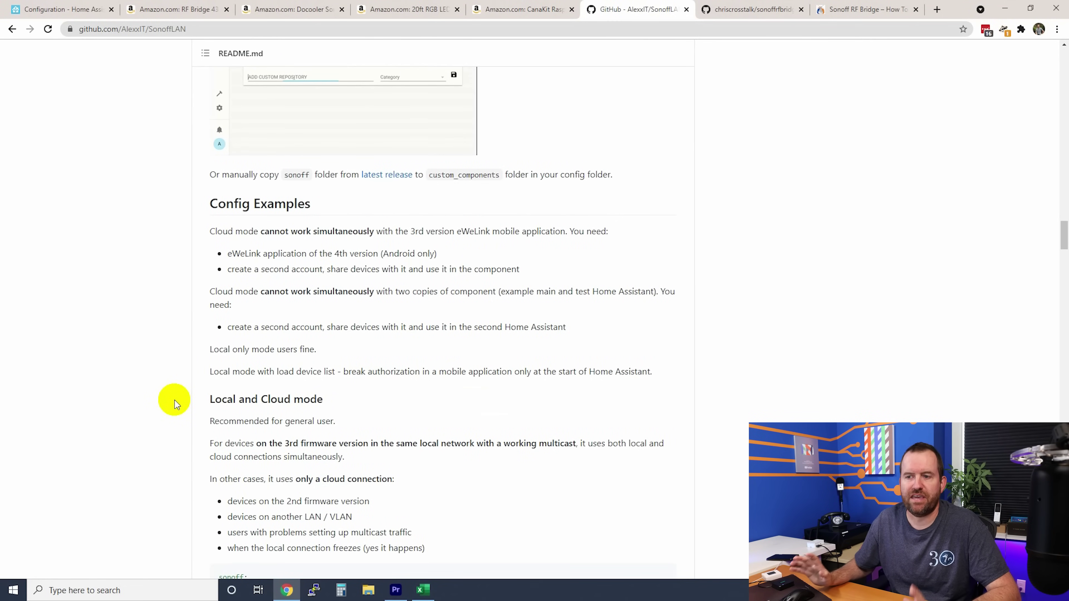
Examine the SonoffLAN README's configuration examples on GitHub, comparing the local and cloud, cloud only, and local modes.
scroll(174, 400, down, 5)
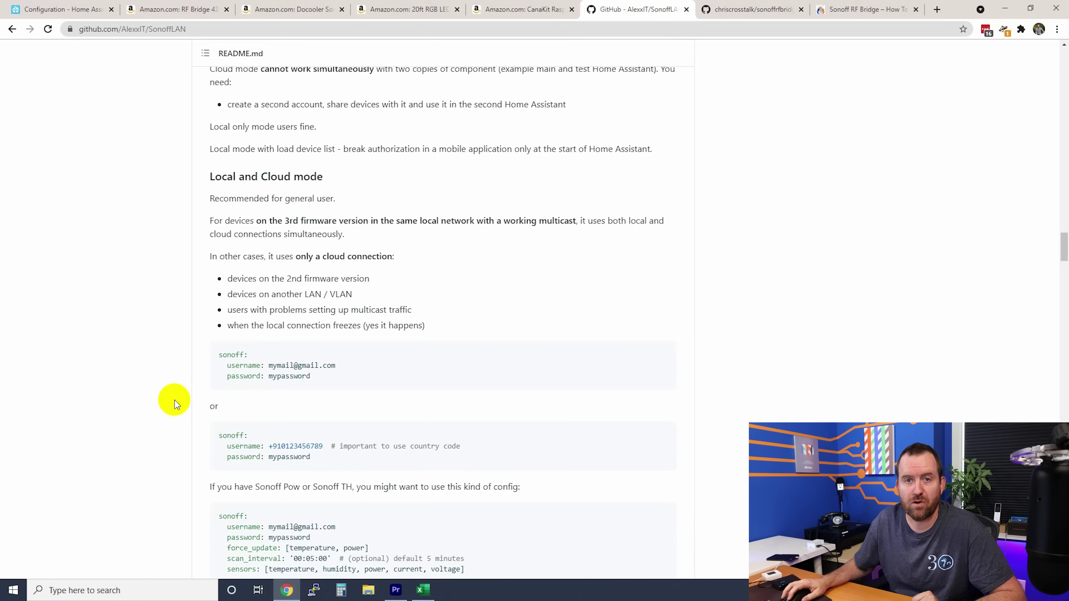
drag(212, 178, 351, 187)
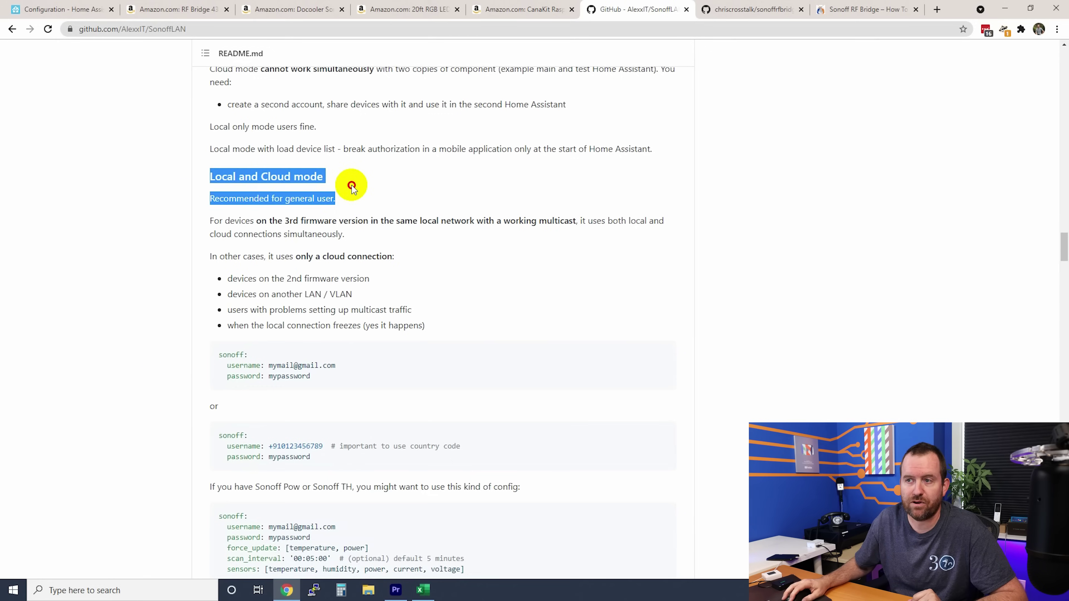
click(427, 239)
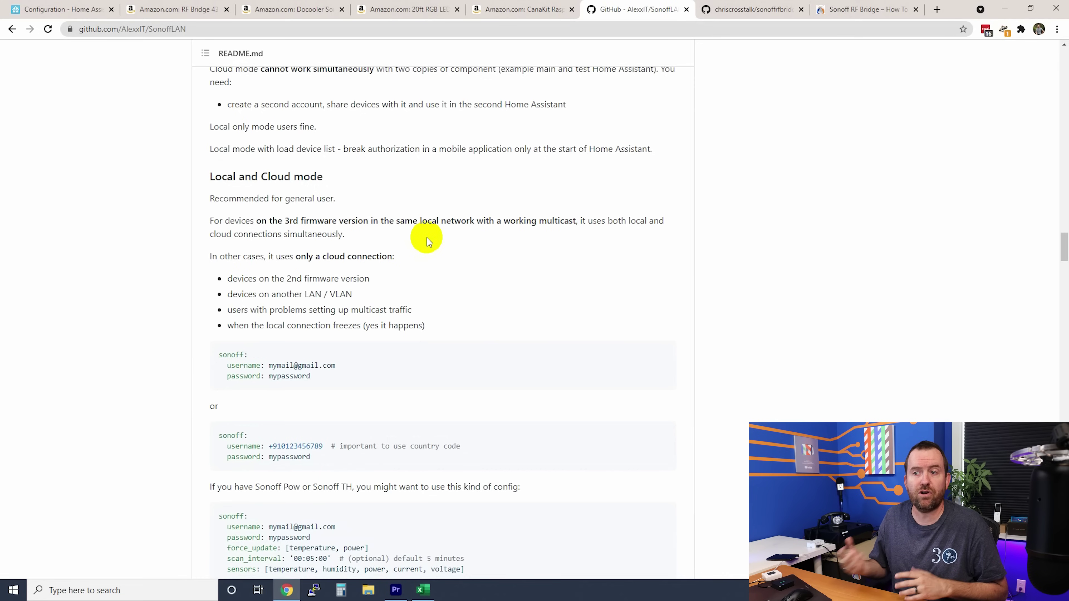
scroll(427, 237, down, 2)
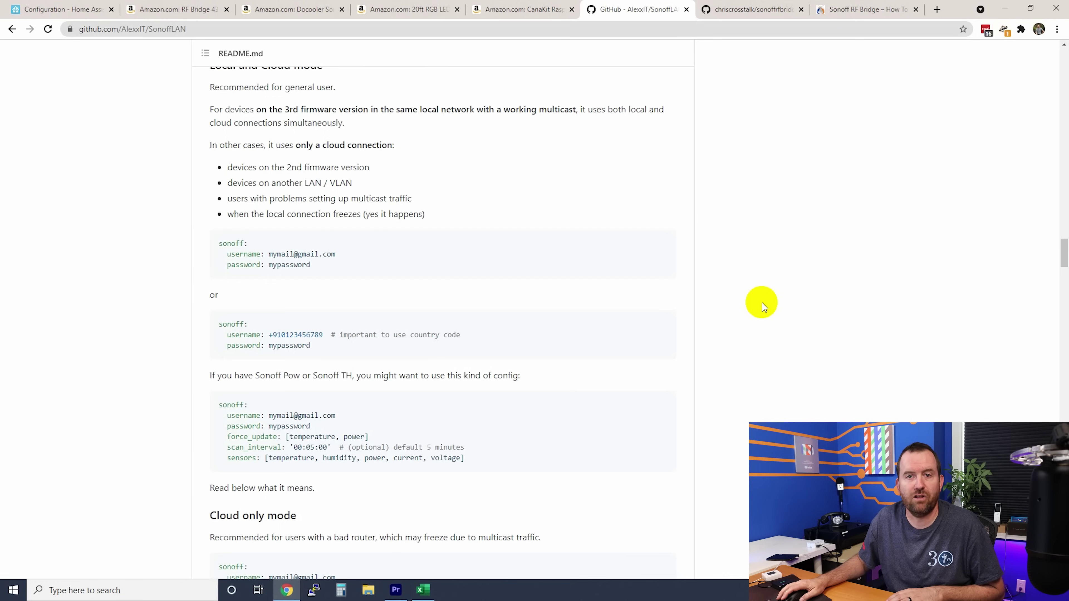
scroll(698, 293, down, 7)
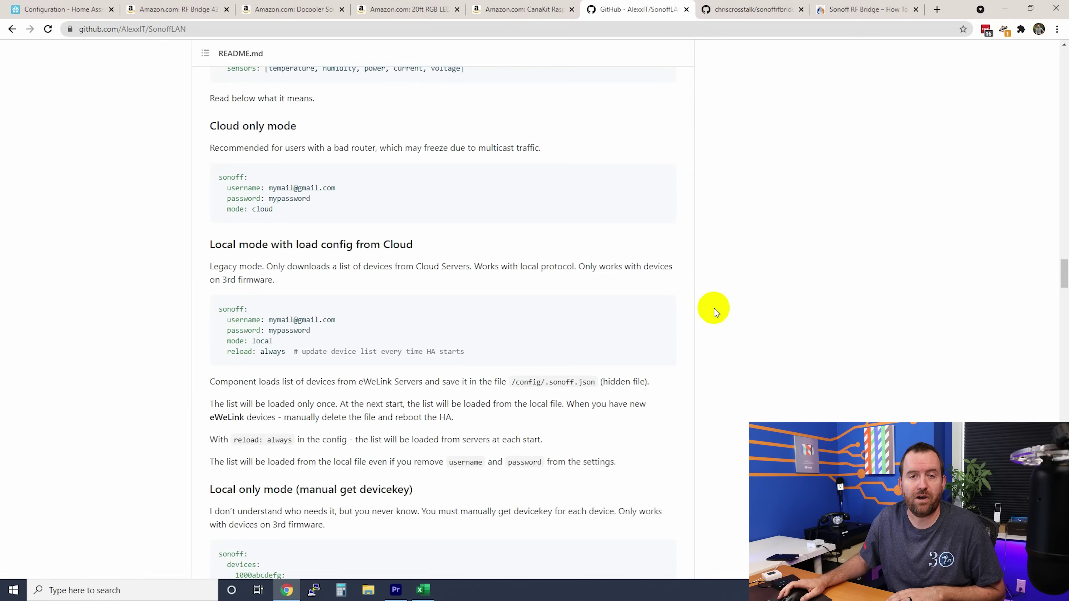
scroll(714, 310, down, 5)
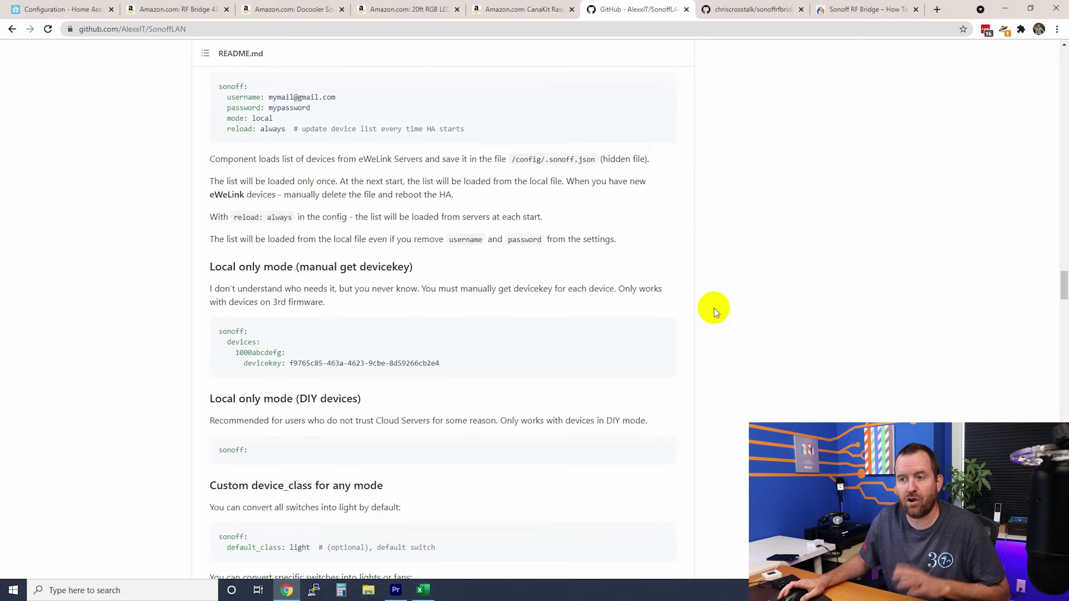
scroll(715, 308, up, 5)
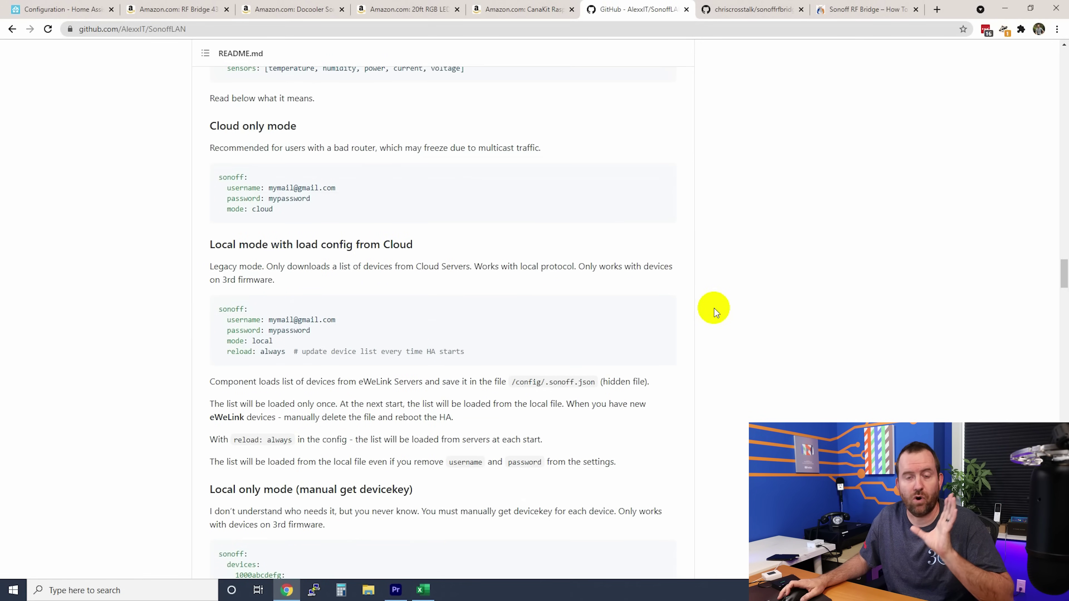
scroll(714, 308, up, 3)
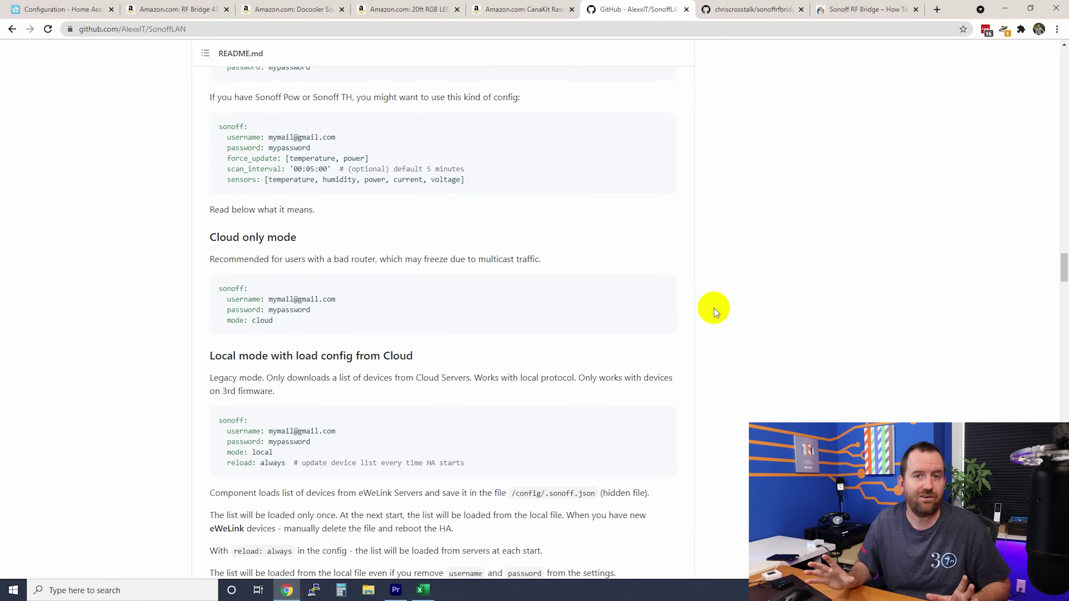
Review the README's Local and Cloud mode section and the Sonoff RF Bridge / eWeLink configuration block in the Crosstalk Solutions guide.
scroll(714, 309, up, 10)
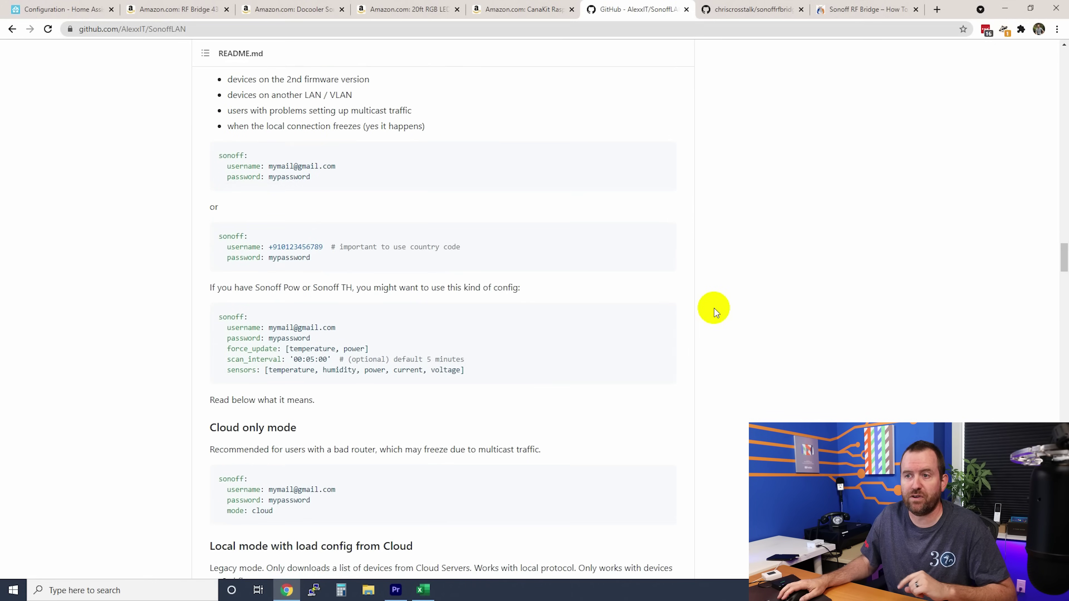
scroll(714, 309, down, 3)
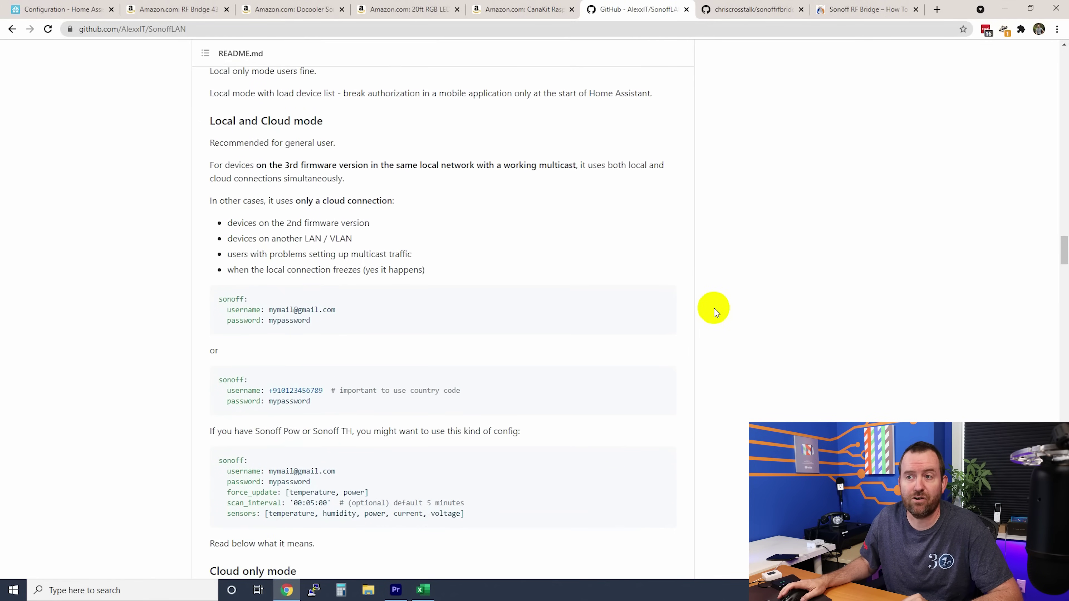
drag(209, 119, 317, 131)
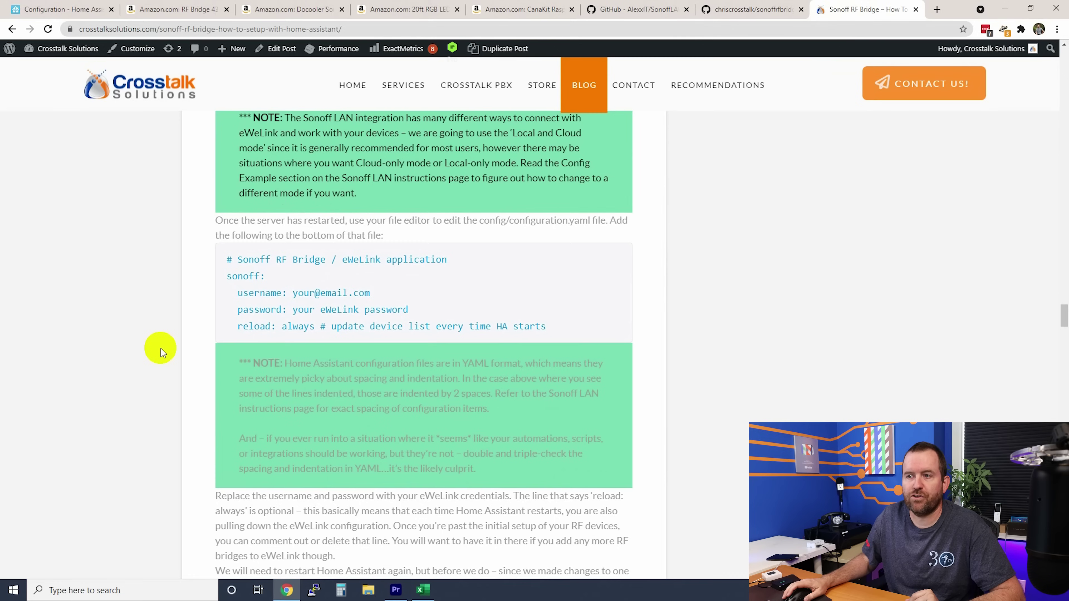
drag(227, 258, 546, 325)
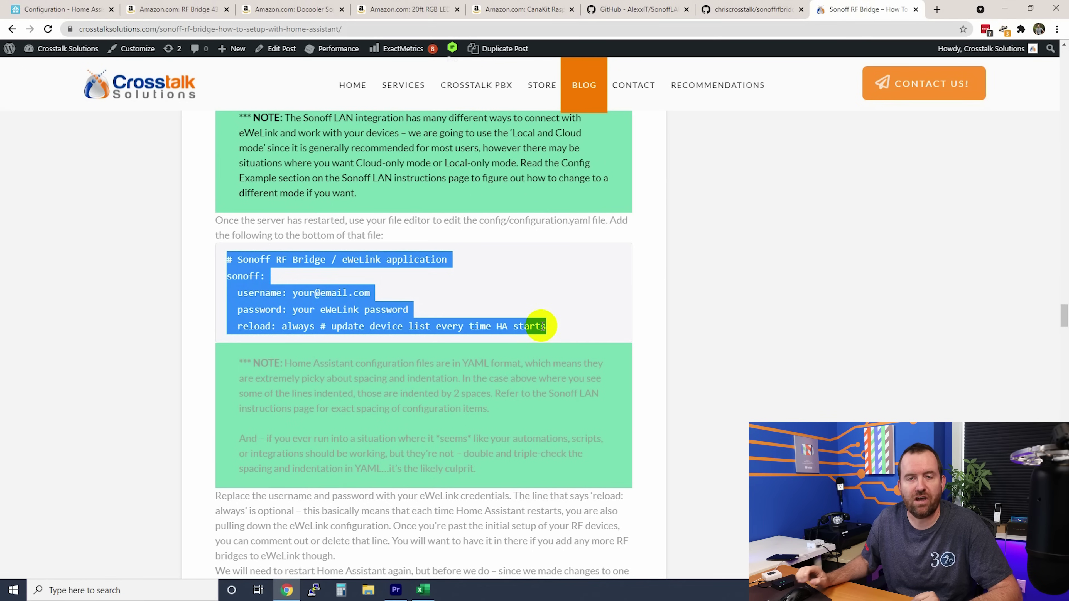
click(763, 348)
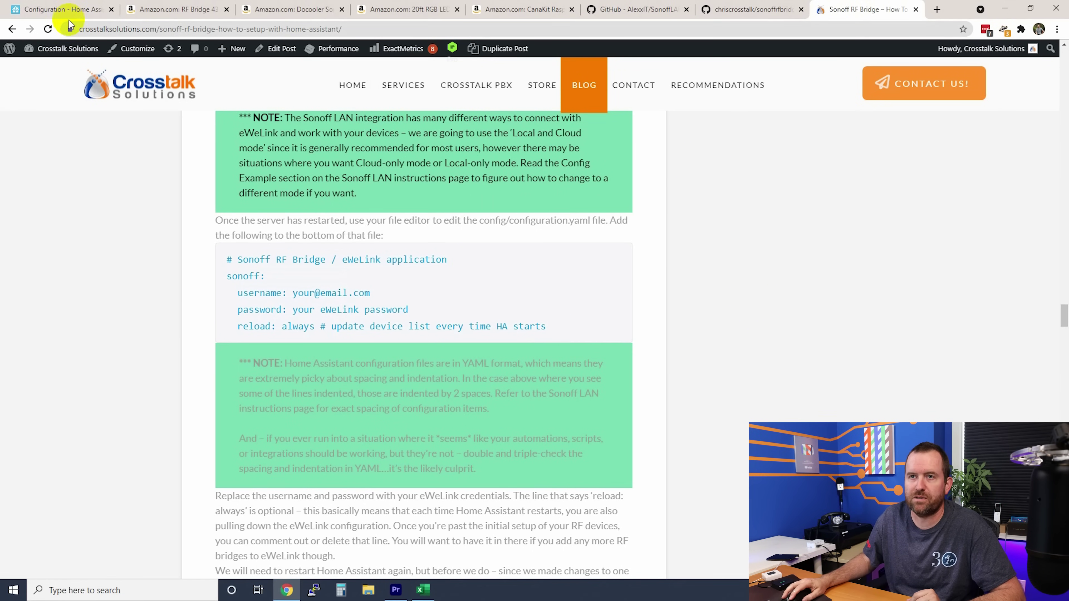
Open /config/configuration.yaml in Home Assistant's file editor.
click(63, 9)
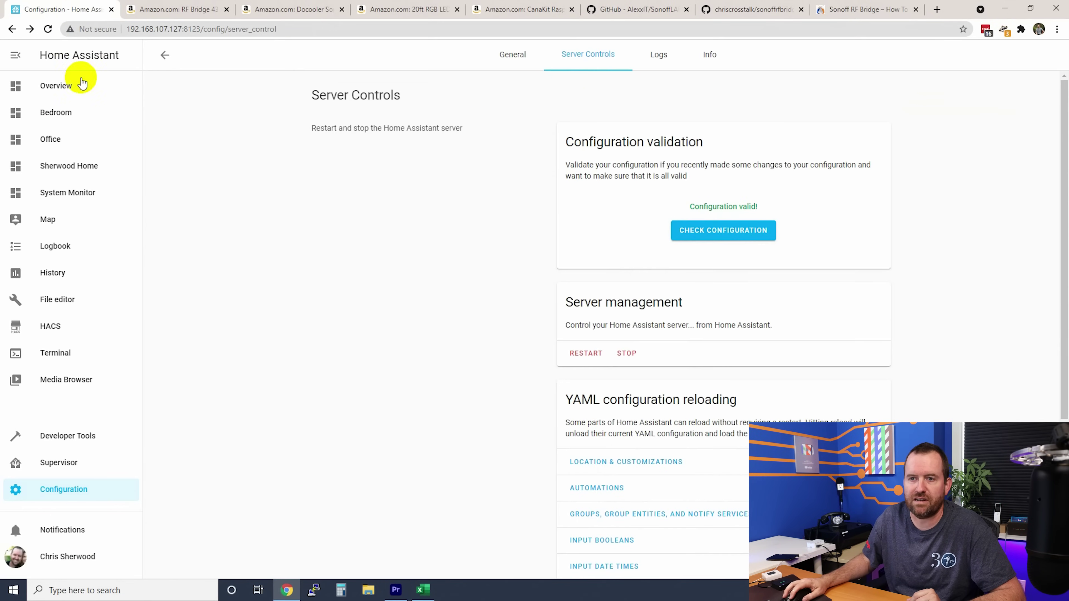
click(49, 301)
click(206, 270)
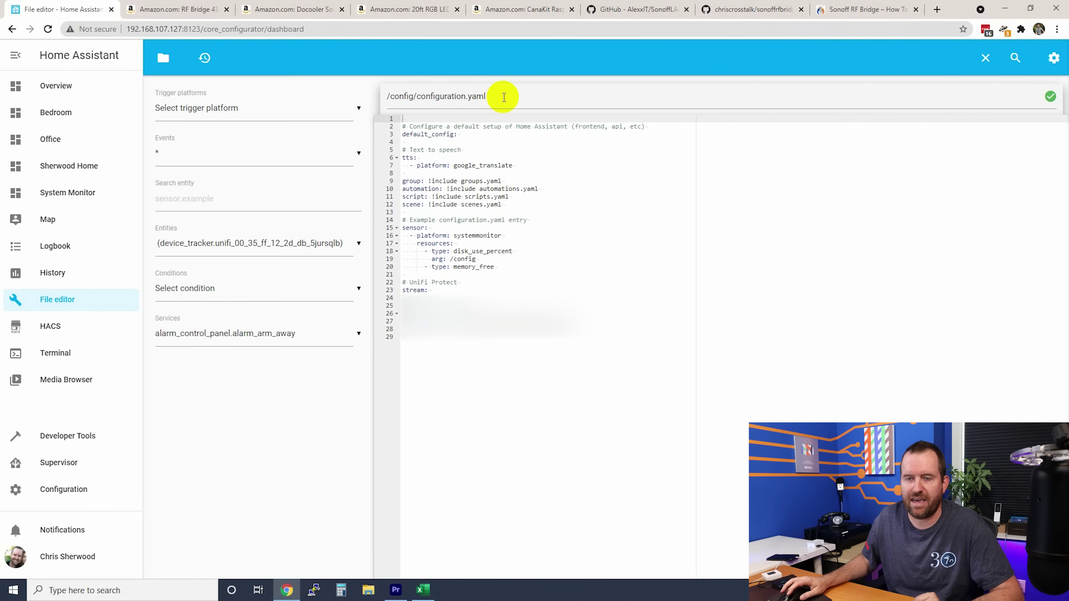
Return to the Crosstalk Solutions guide and highlight its complete Sonoff RF Bridge / eWeLink application code block.
key(ctrl+9)
drag(561, 329, 228, 259)
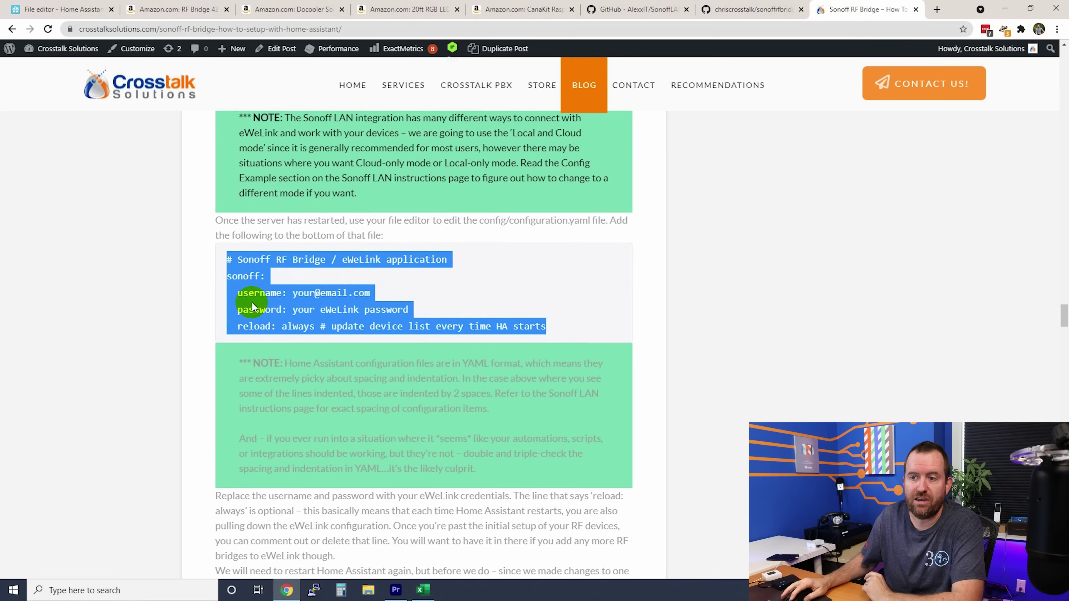
click(274, 299)
drag(229, 260, 549, 327)
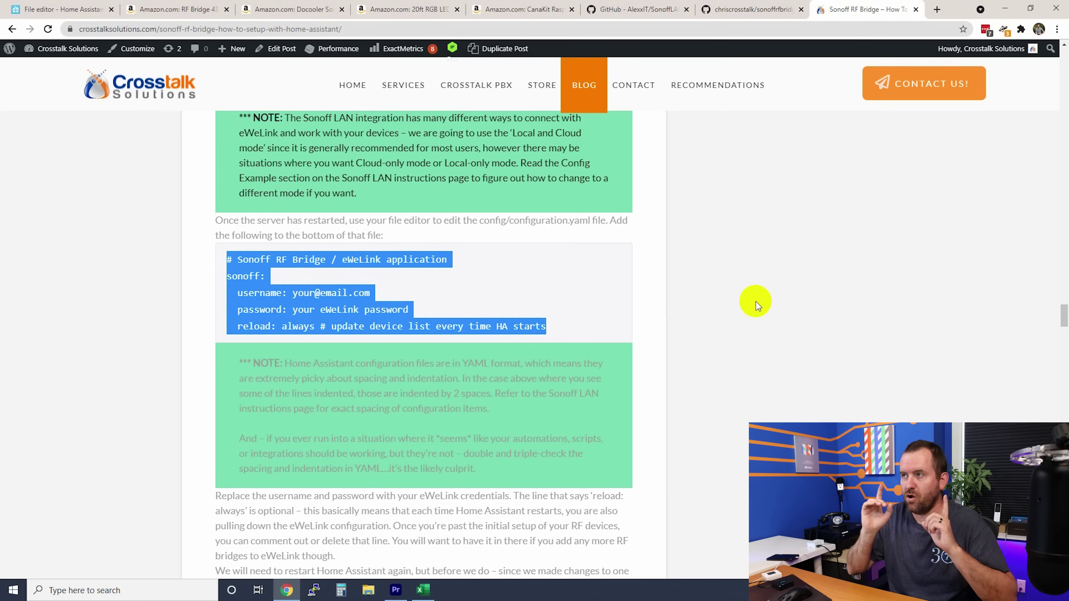
Copy the Part 1 Sonoff RF Bridge block, without its Part 1 heading, from configuration.yaml in the sonoffrfbridge GitHub repository.
click(756, 10)
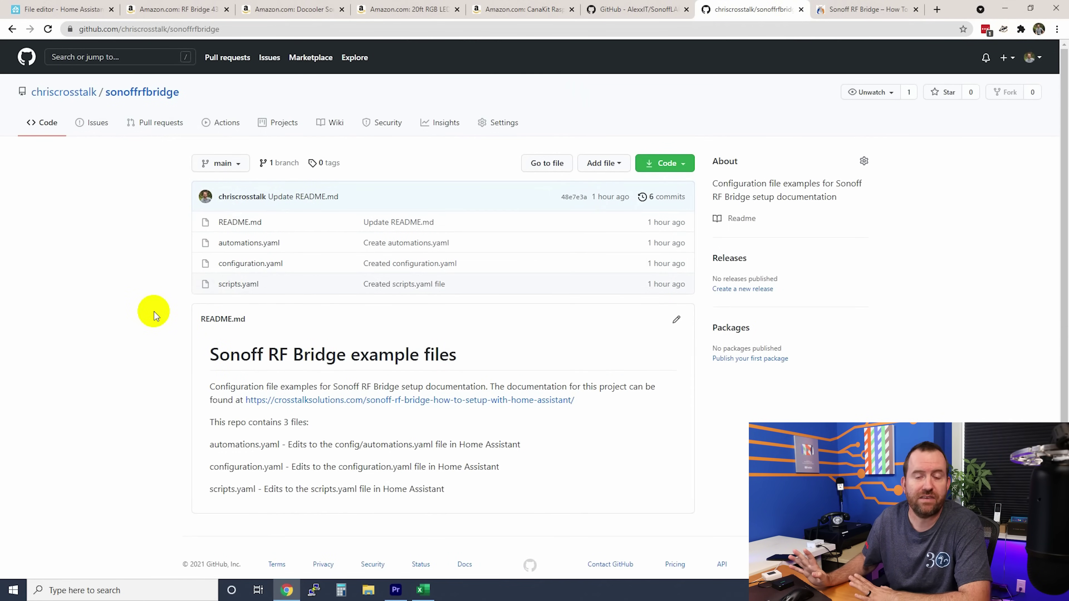
click(234, 266)
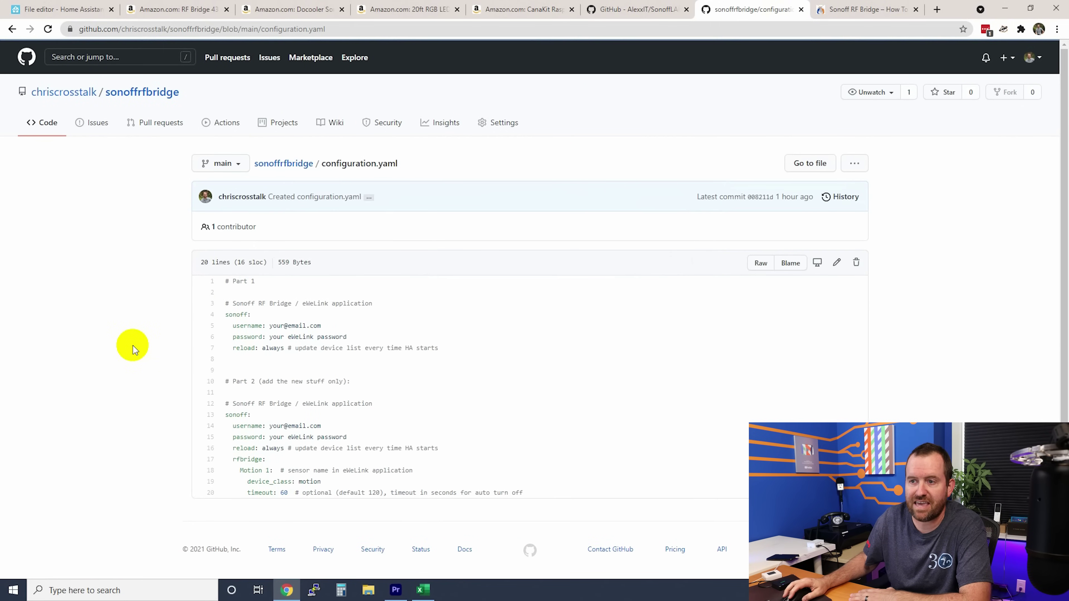
drag(228, 281, 429, 347)
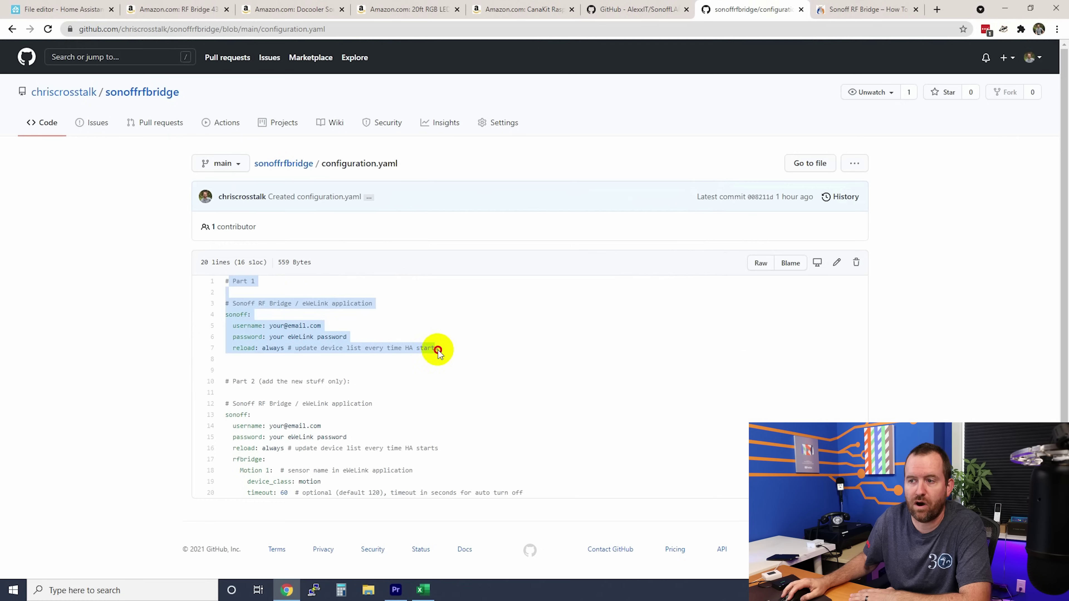
click(503, 356)
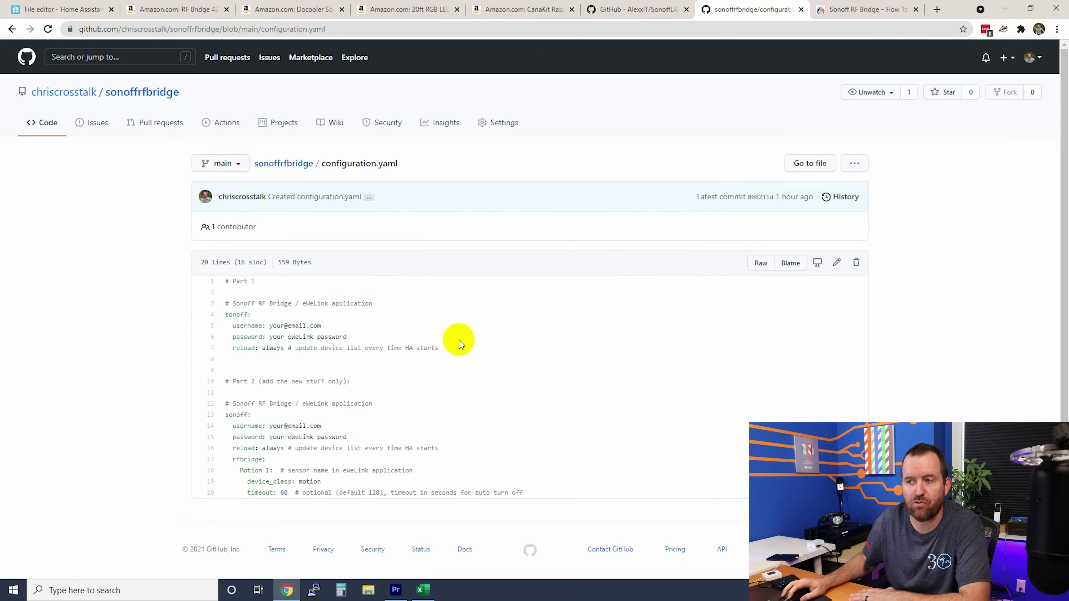
drag(451, 348, 207, 311)
key(ctrl+c)
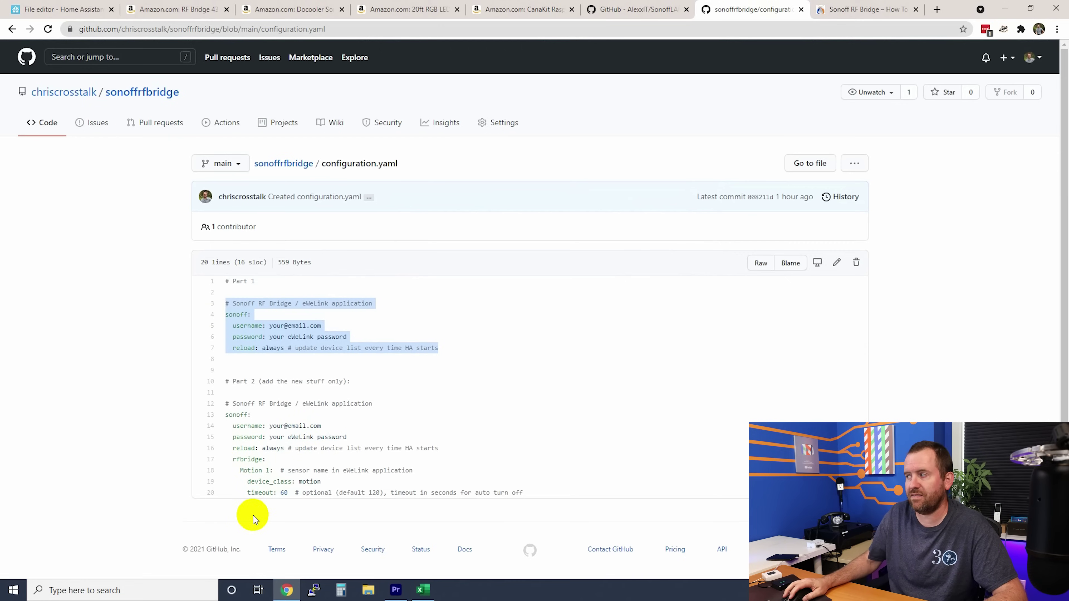
Paste the Sonoff block at the end of Home Assistant's configuration.yaml, fill in the eWeLink username and password, and save the file.
click(61, 10)
click(440, 345)
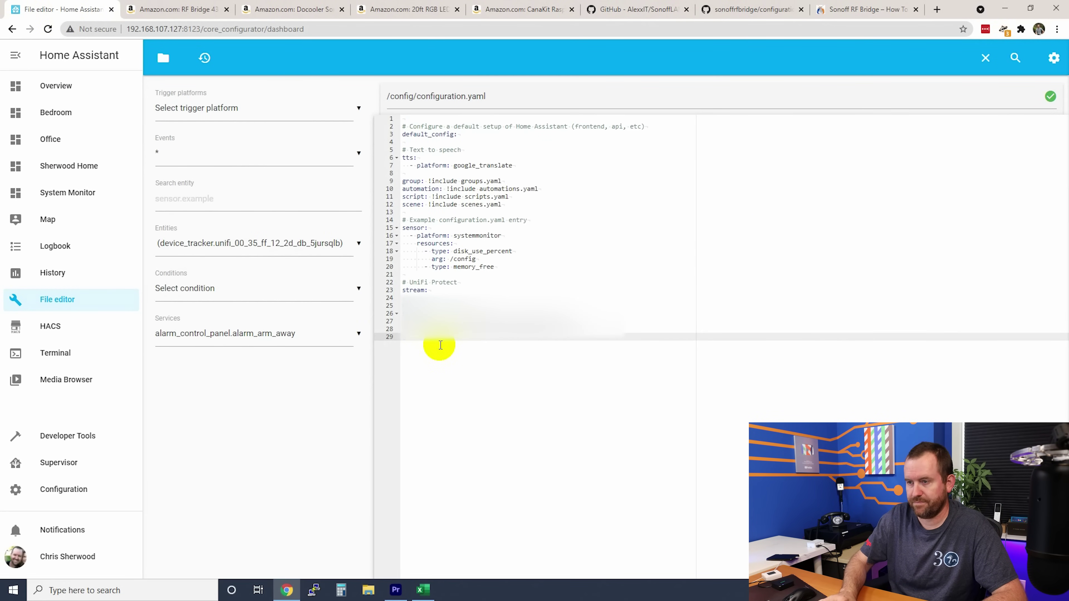
key(ctrl+v)
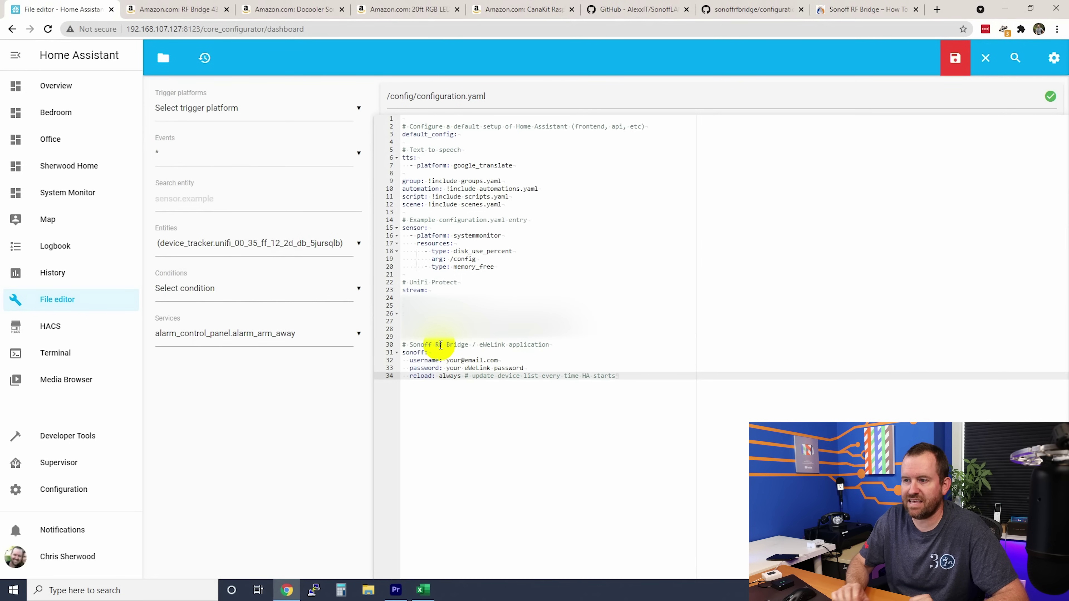
key(Up)
key(Up)
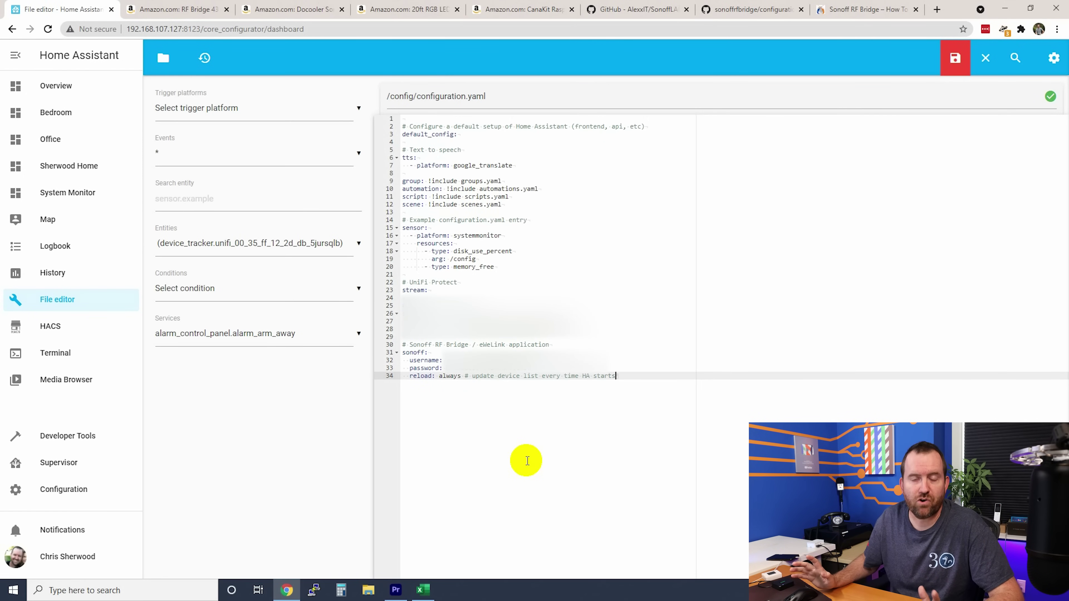
click(955, 59)
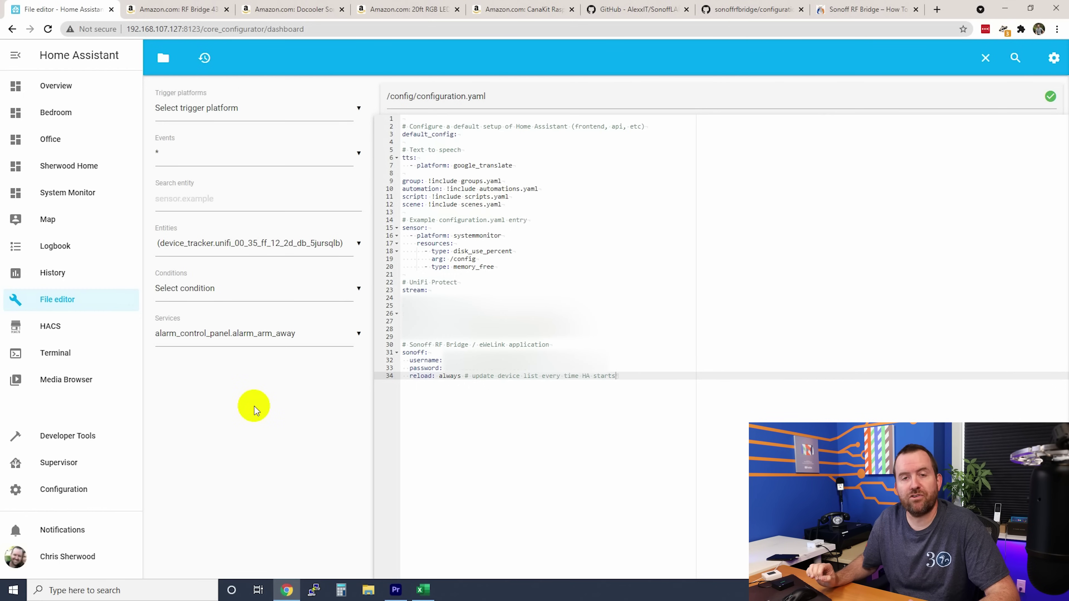
Validate the edited configuration in Server Controls and restart the Home Assistant server.
click(67, 496)
scroll(716, 400, down, 6)
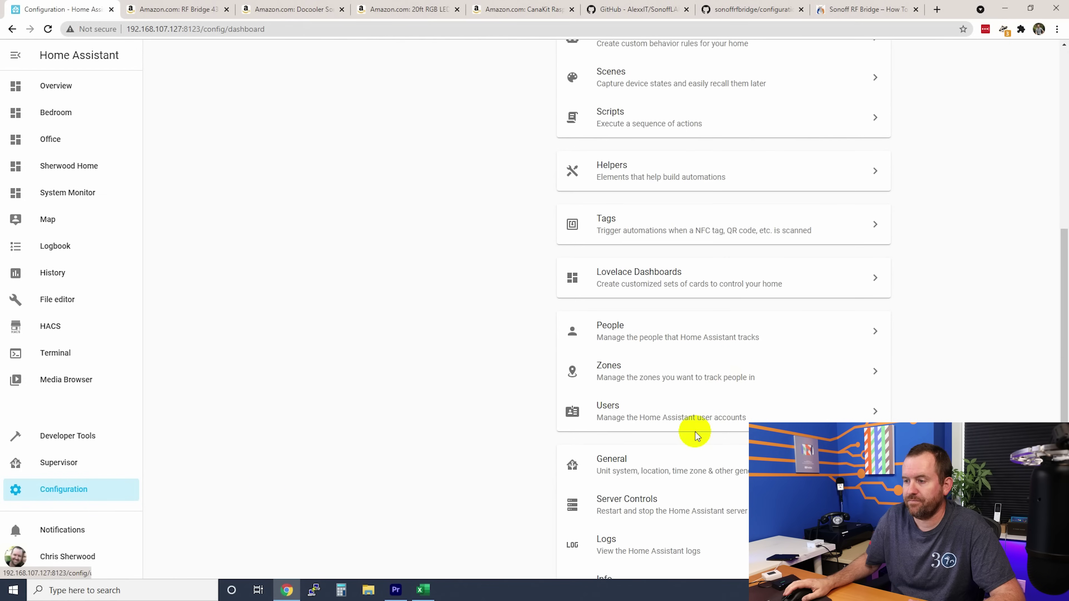
click(638, 496)
click(735, 230)
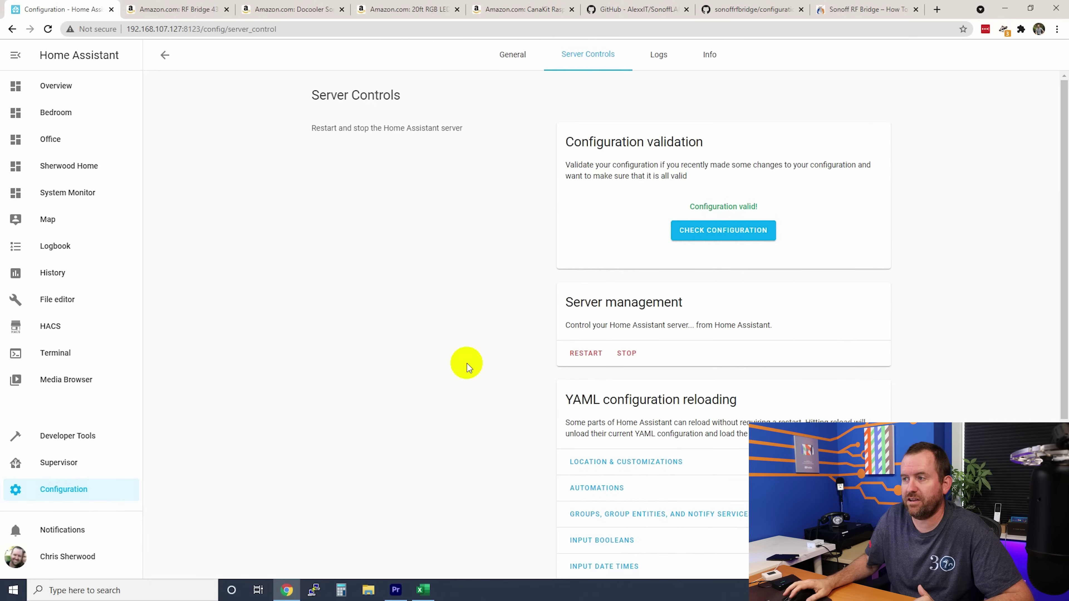
click(586, 357)
click(625, 351)
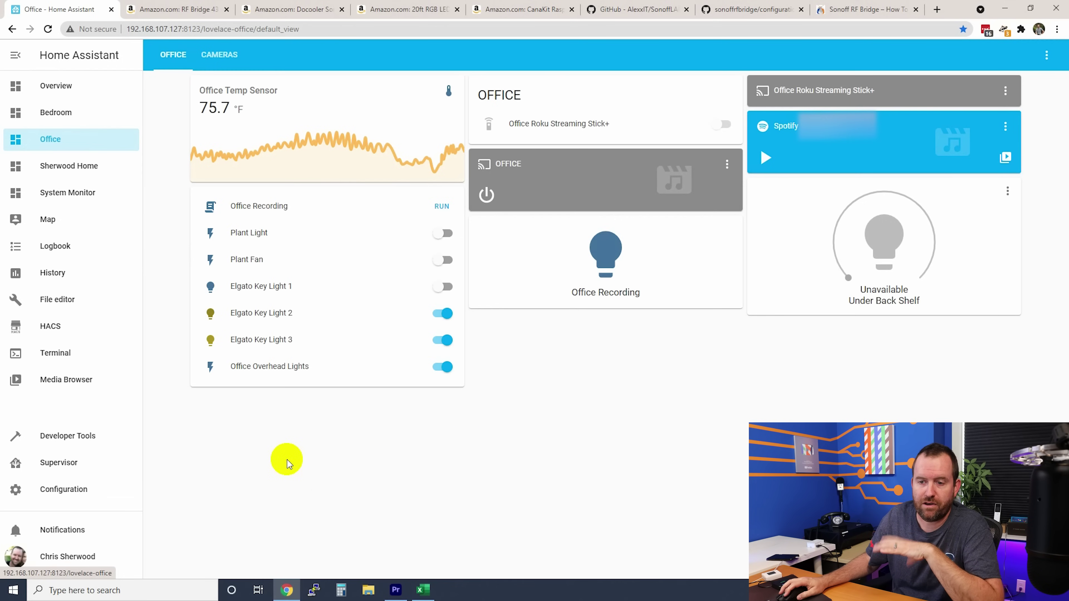
Search the Home Assistant entities for "sonoff" and inspect the entity ID in the Rfbridge1 settings.
click(46, 490)
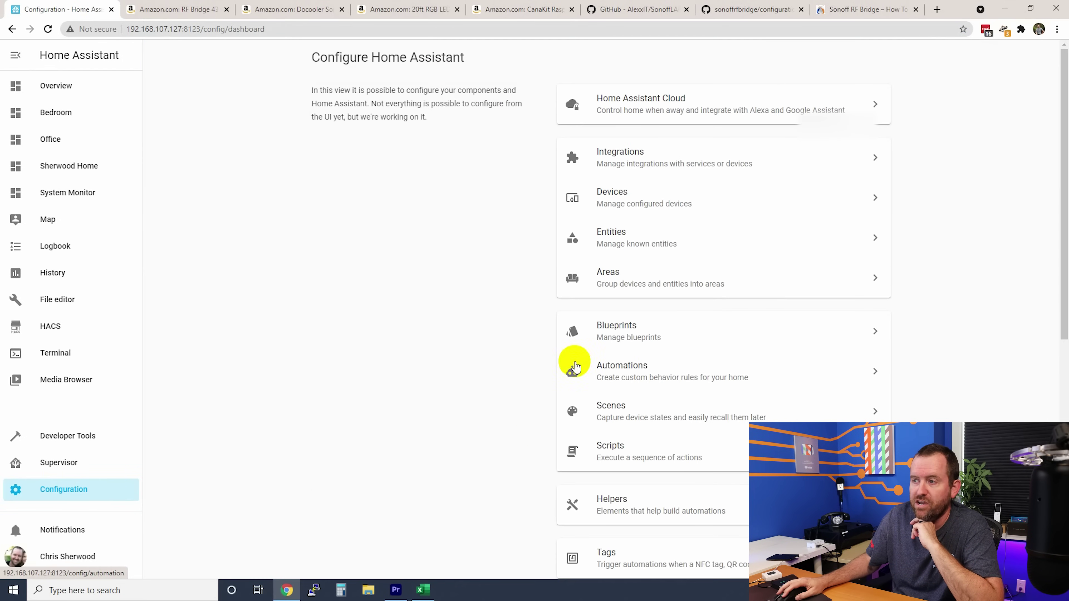
click(613, 238)
click(223, 88)
text(sonoff)
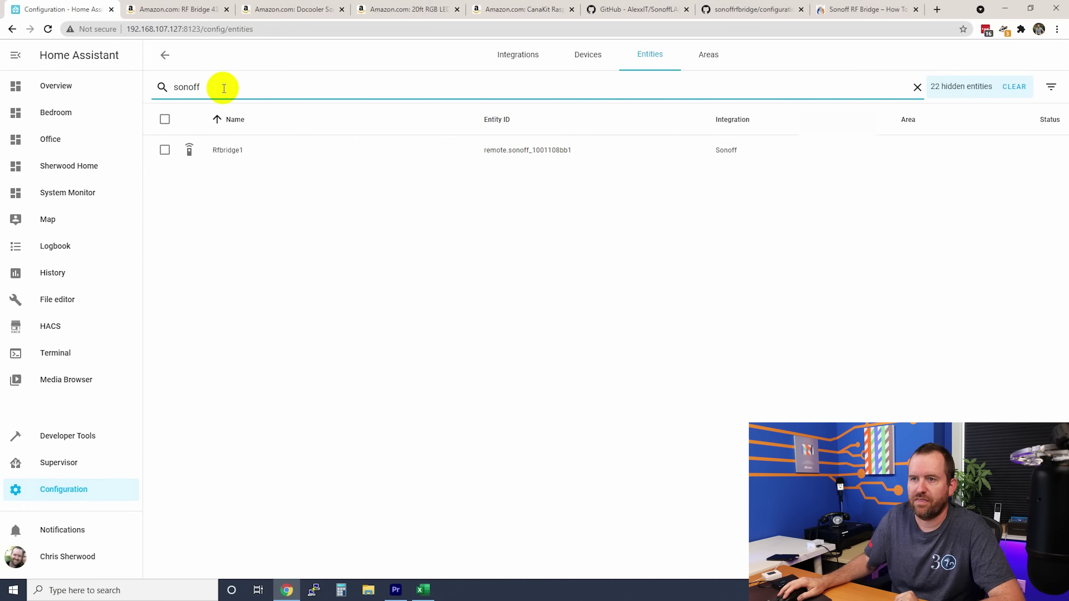
drag(574, 153, 483, 151)
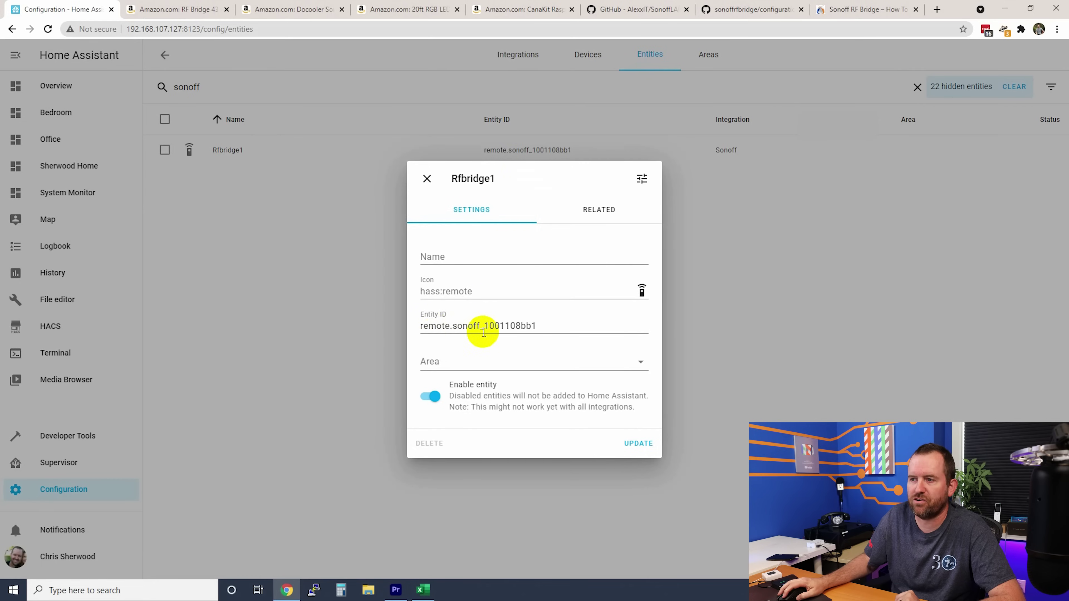
drag(484, 326, 568, 327)
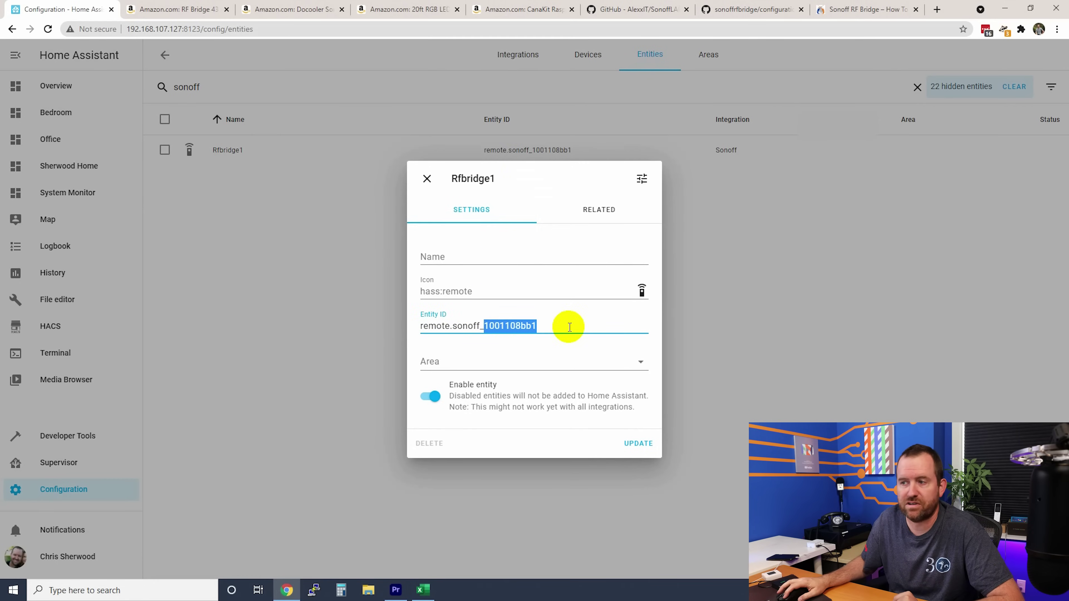
click(570, 327)
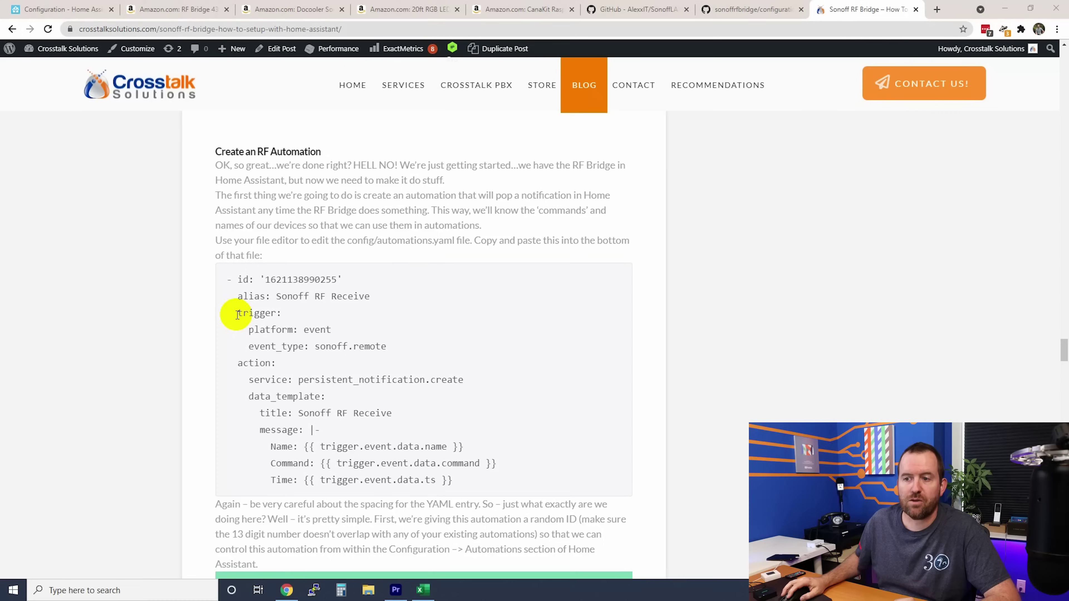
Examine the guide's Sonoff RF Receive automation: its sonoff.remote event trigger, persistent notification action, title and message template.
drag(238, 312, 440, 342)
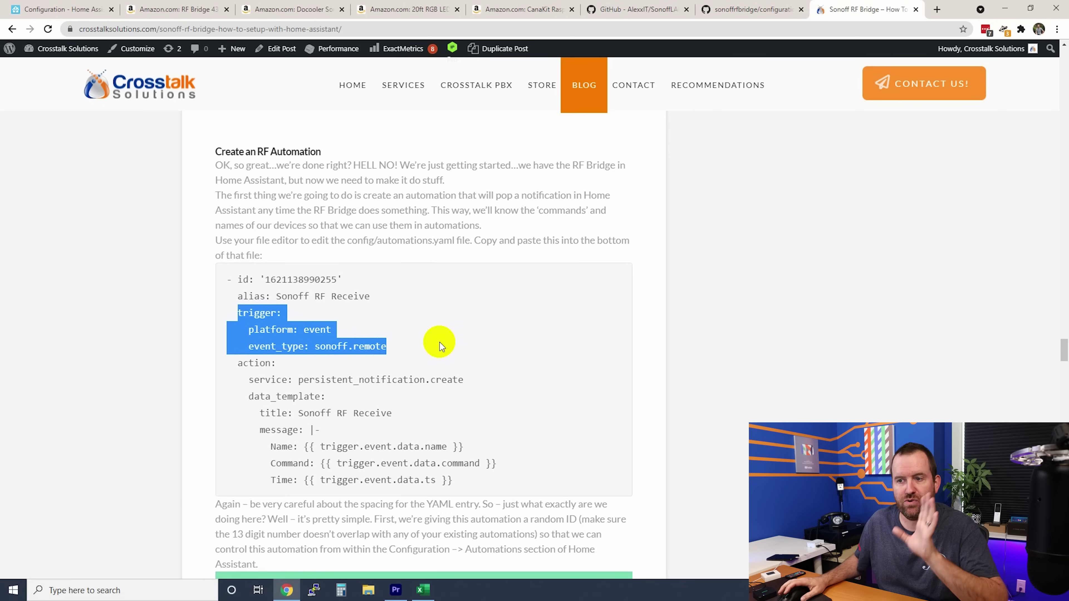
click(399, 347)
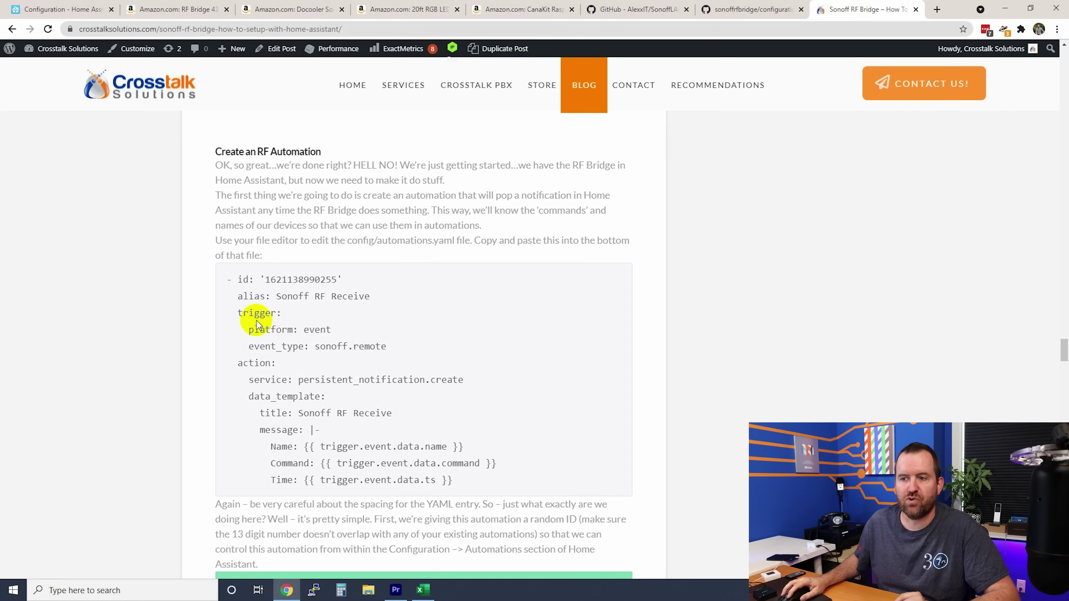
click(305, 329)
drag(305, 329, 387, 344)
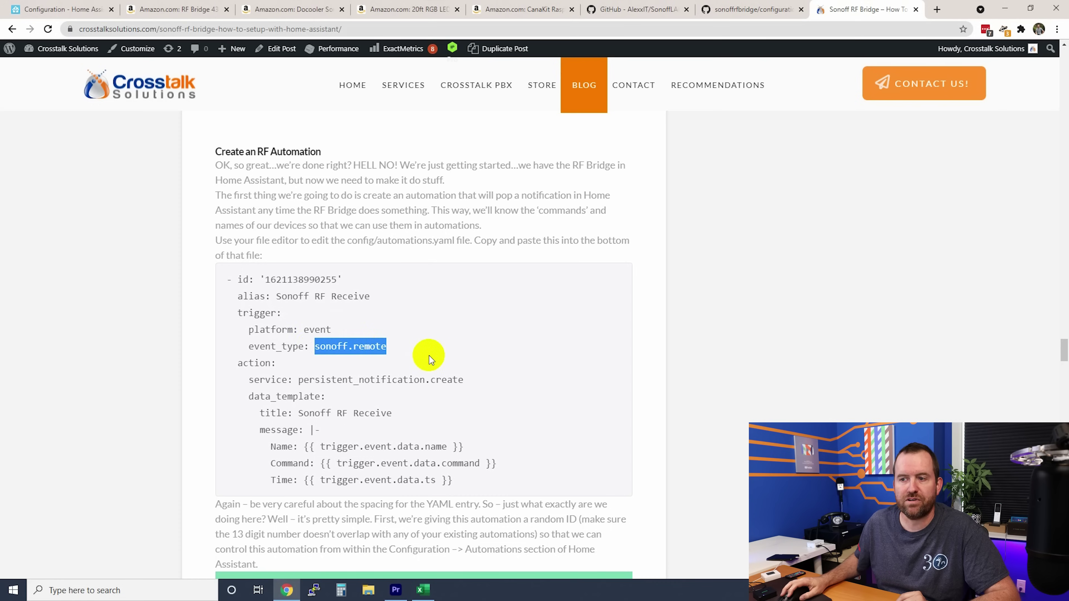
click(411, 349)
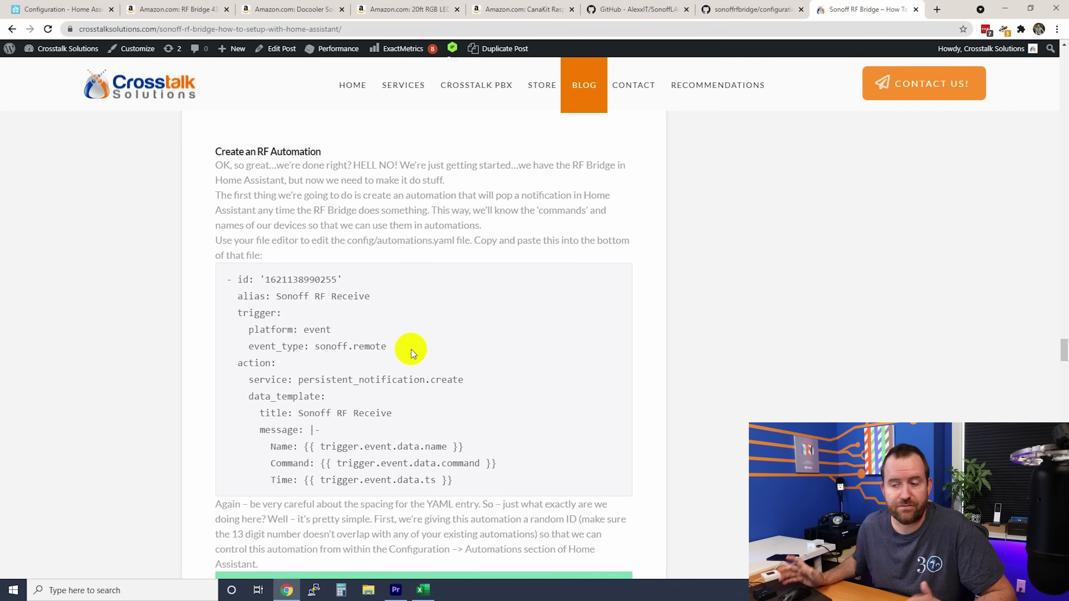
drag(236, 363, 515, 374)
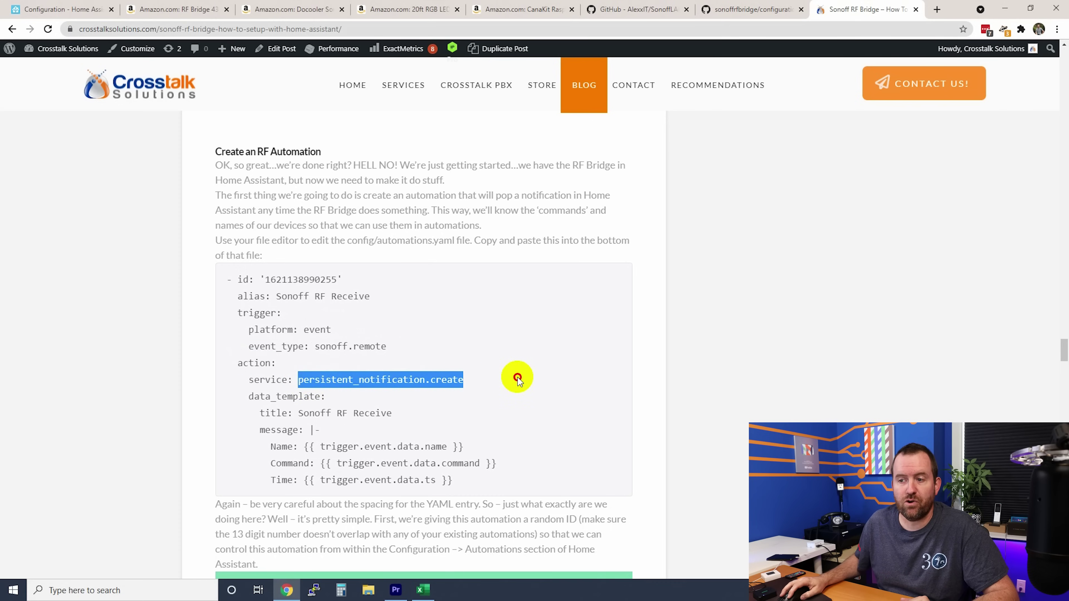
drag(297, 413, 416, 421)
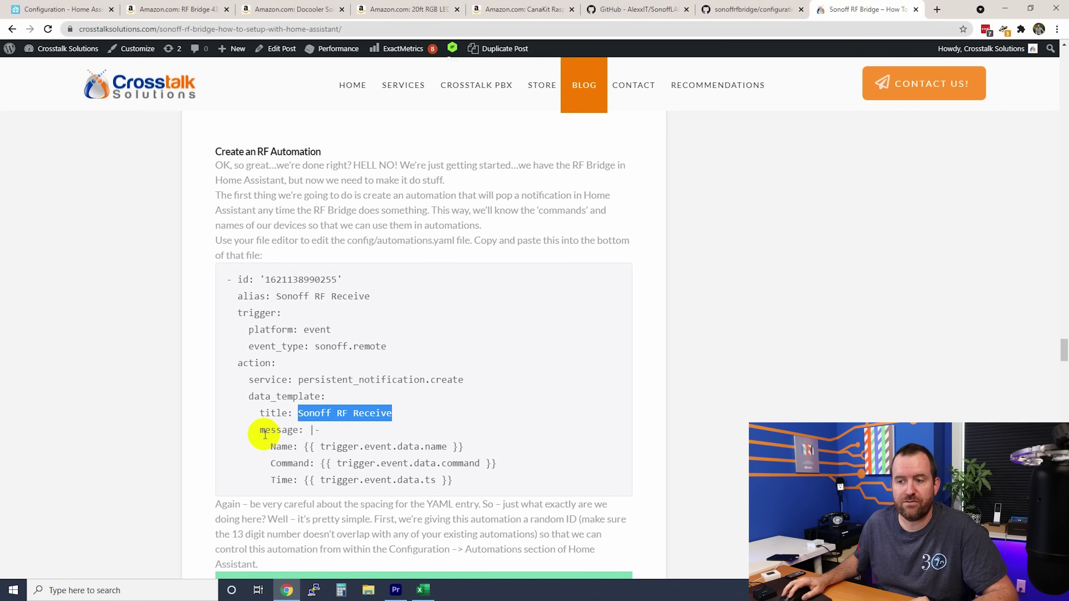
drag(259, 429, 468, 484)
click(466, 482)
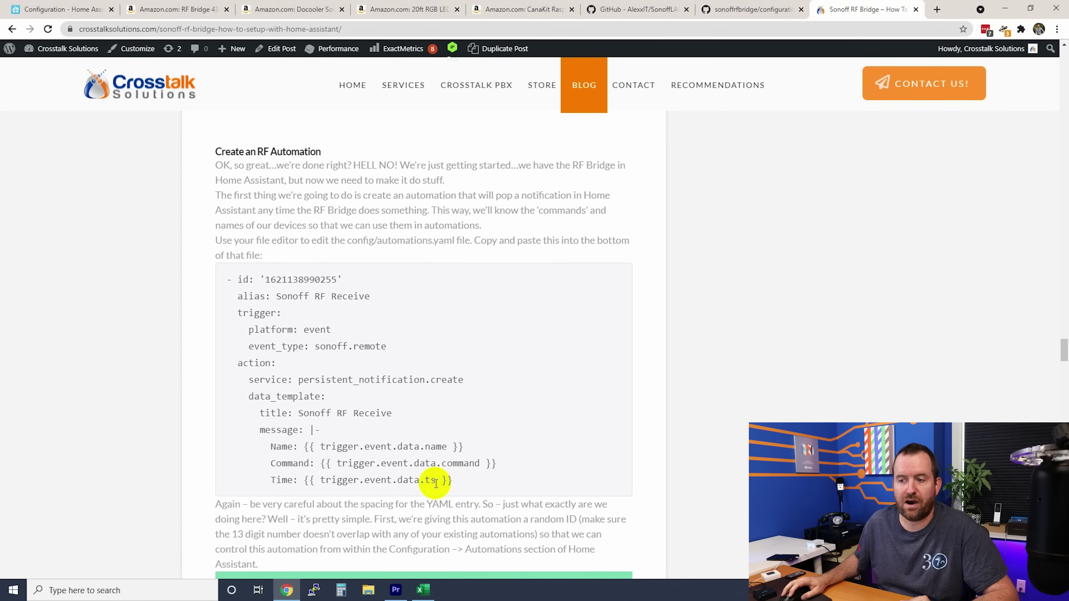
drag(271, 446, 494, 442)
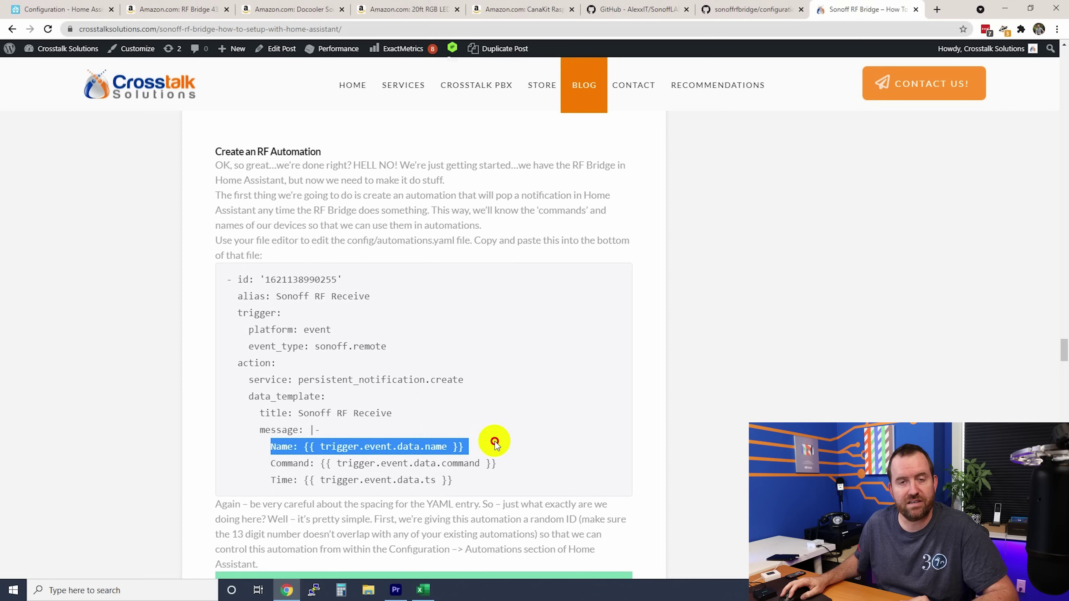
Copy the Sonoff RF Receive automation YAML from the guide's Create an RF Automation section.
drag(270, 463, 214, 283)
key(ctrl+c)
click(528, 474)
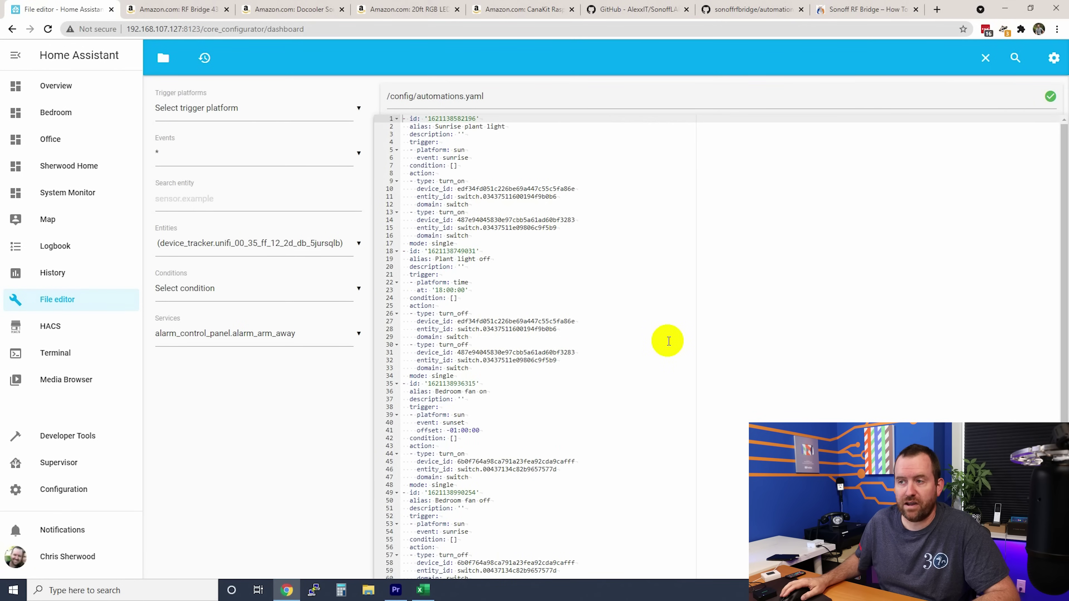
Paste the Sonoff RF Receive automation at the end of automations.yaml, check its unique ID, and save the file.
scroll(669, 344, down, 1)
click(498, 578)
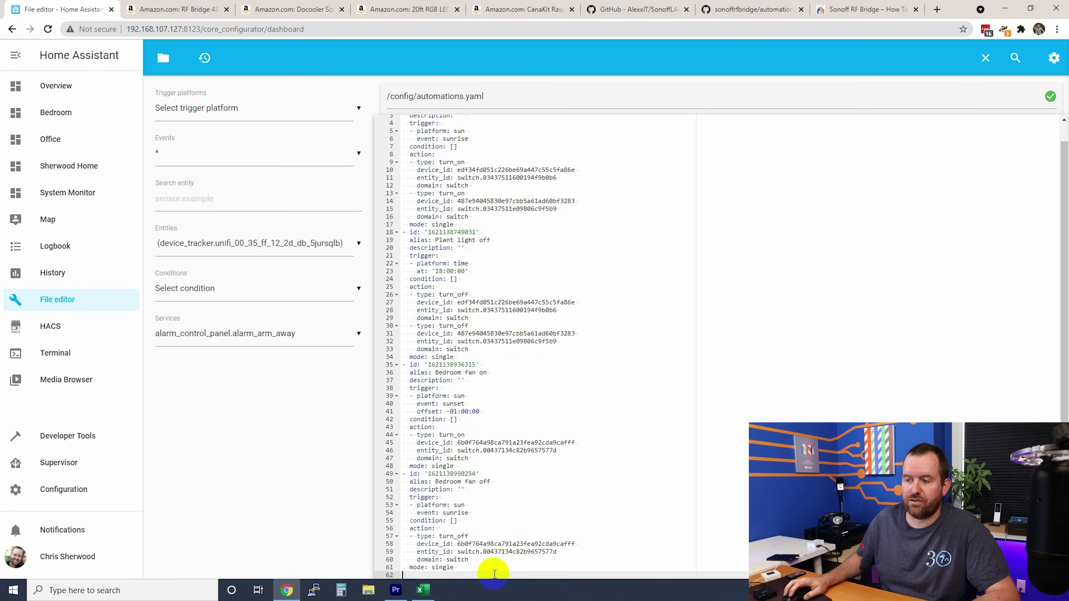
key(ctrl+v)
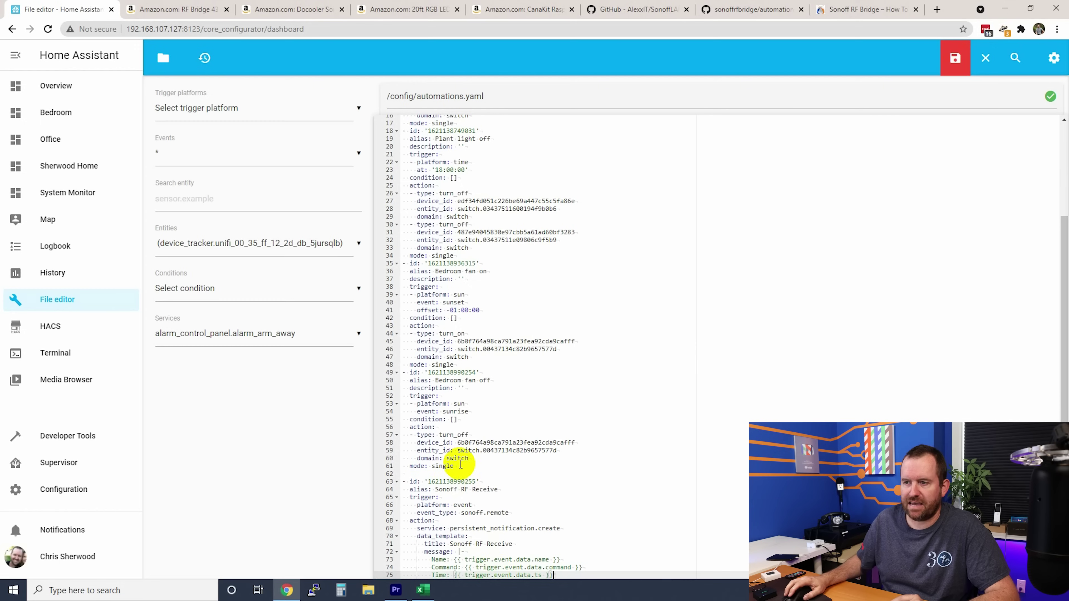
click(489, 483)
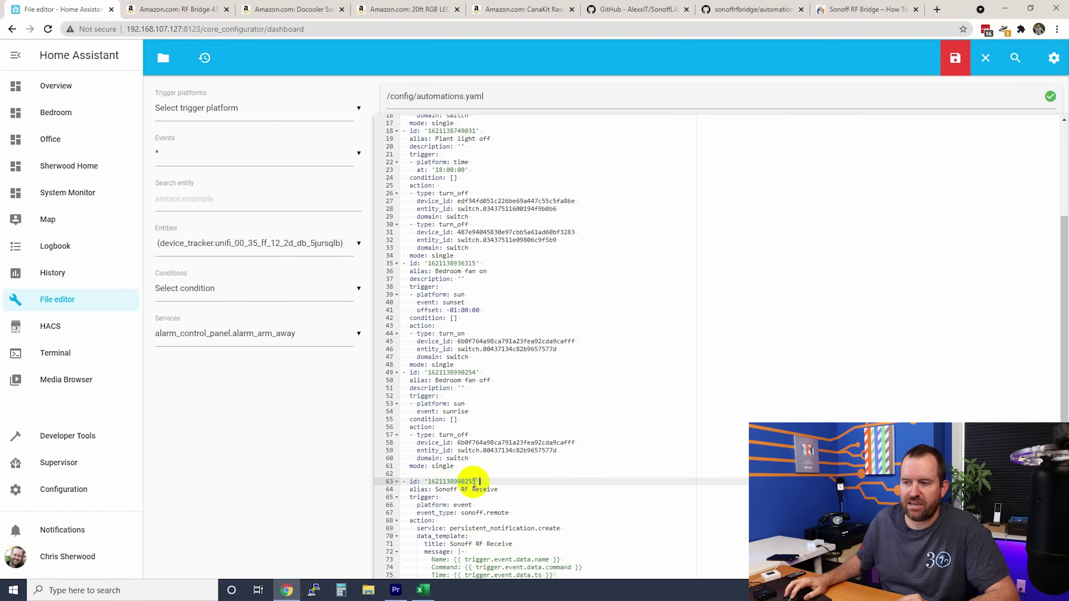
drag(476, 482, 426, 482)
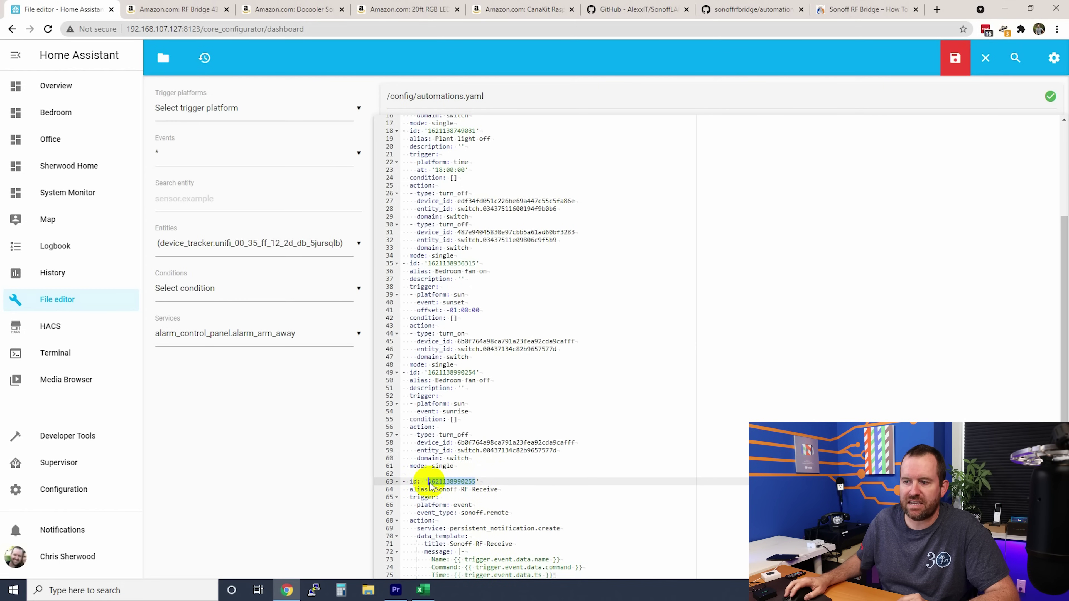
click(525, 482)
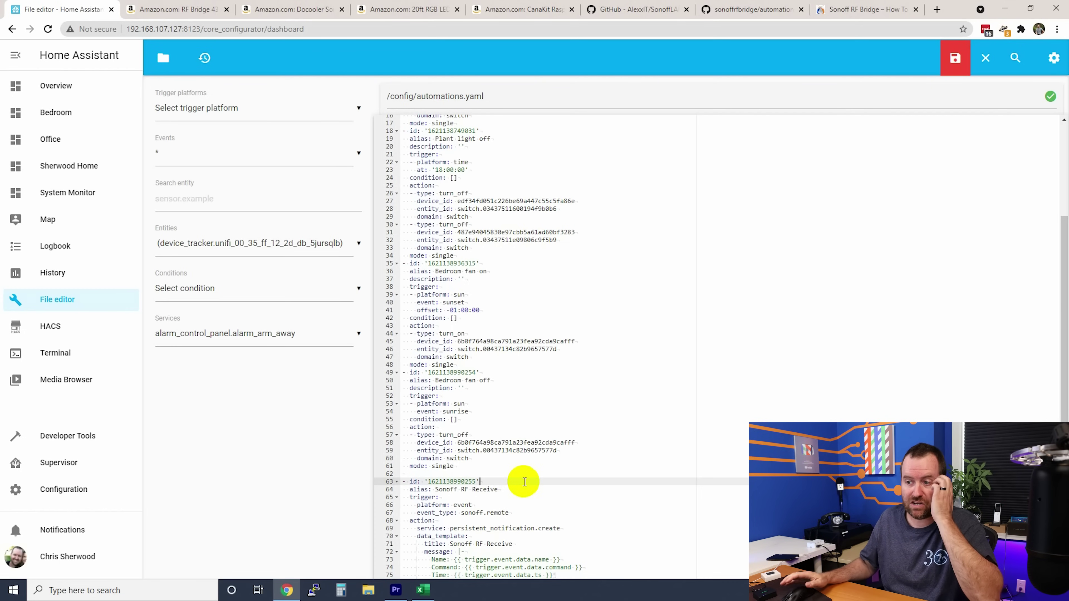
click(955, 57)
Reload the automations YAML configuration from Server Controls.
click(69, 489)
scroll(631, 421, down, 10)
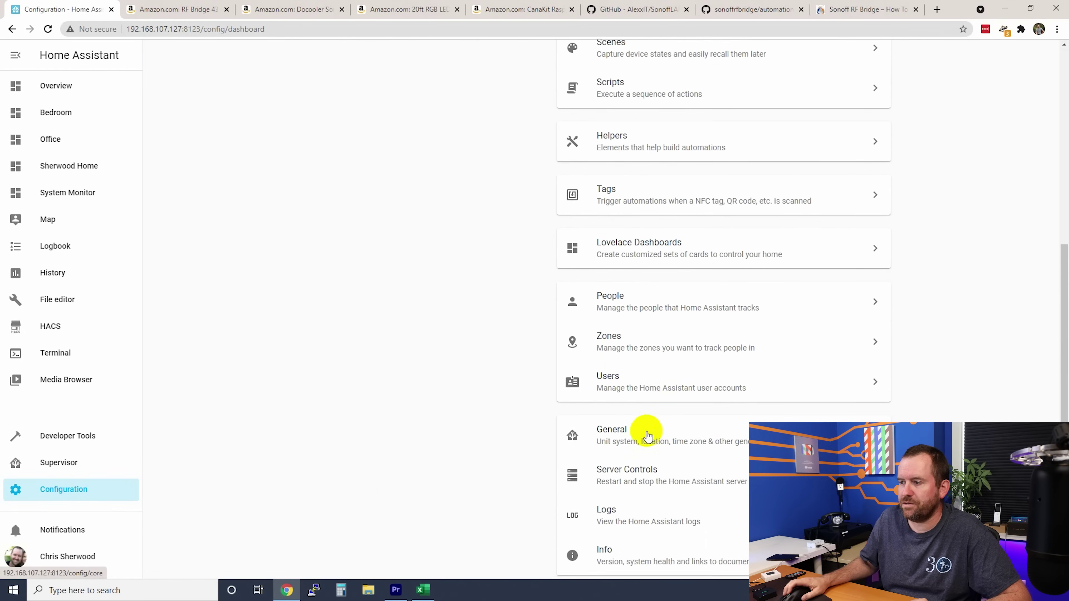
click(618, 411)
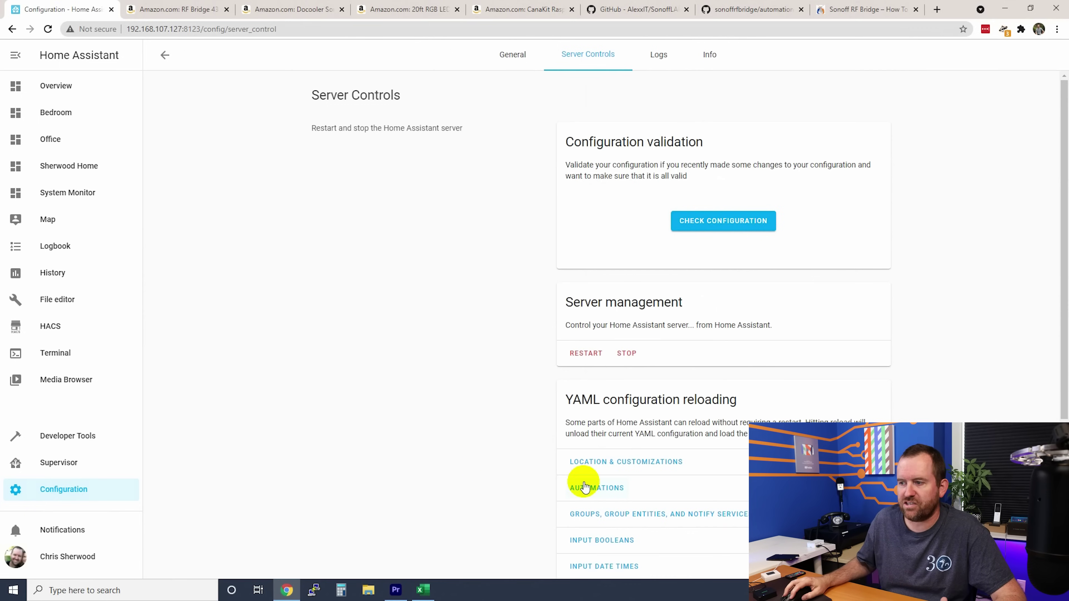
click(597, 488)
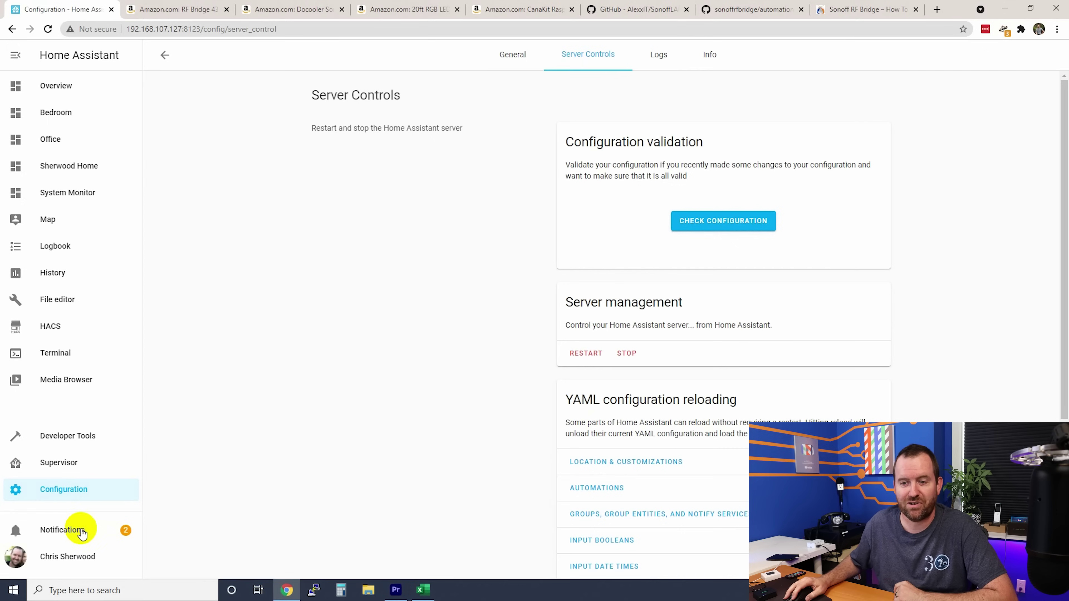
Open the notifications and examine the newest Motion1 Sonoff RF Receive entry: its title, name, command number and time.
click(52, 531)
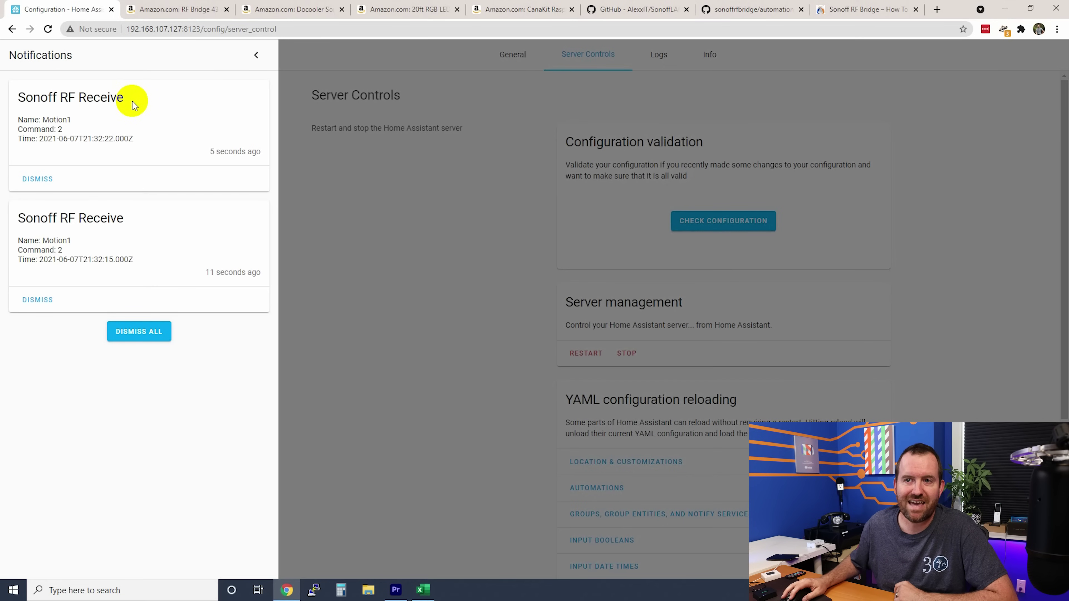
click(20, 99)
drag(20, 99, 123, 98)
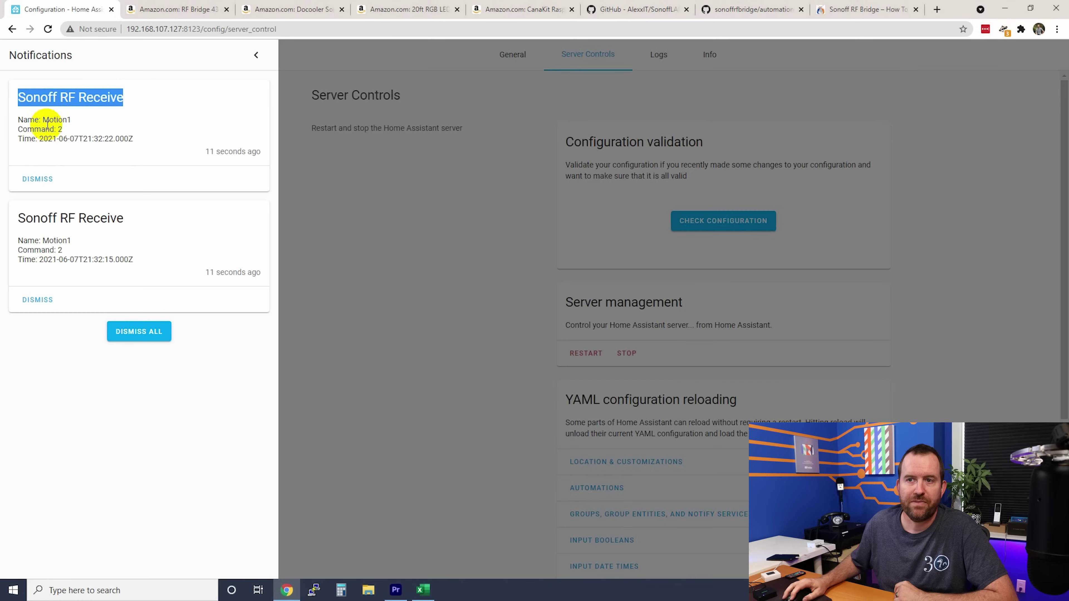
double_click(53, 120)
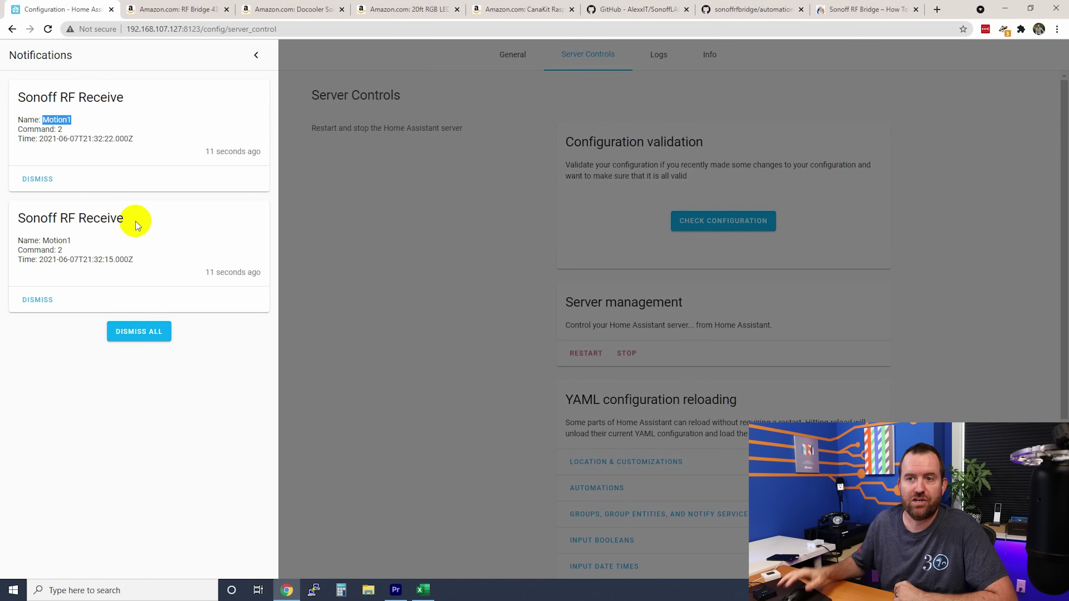
double_click(60, 128)
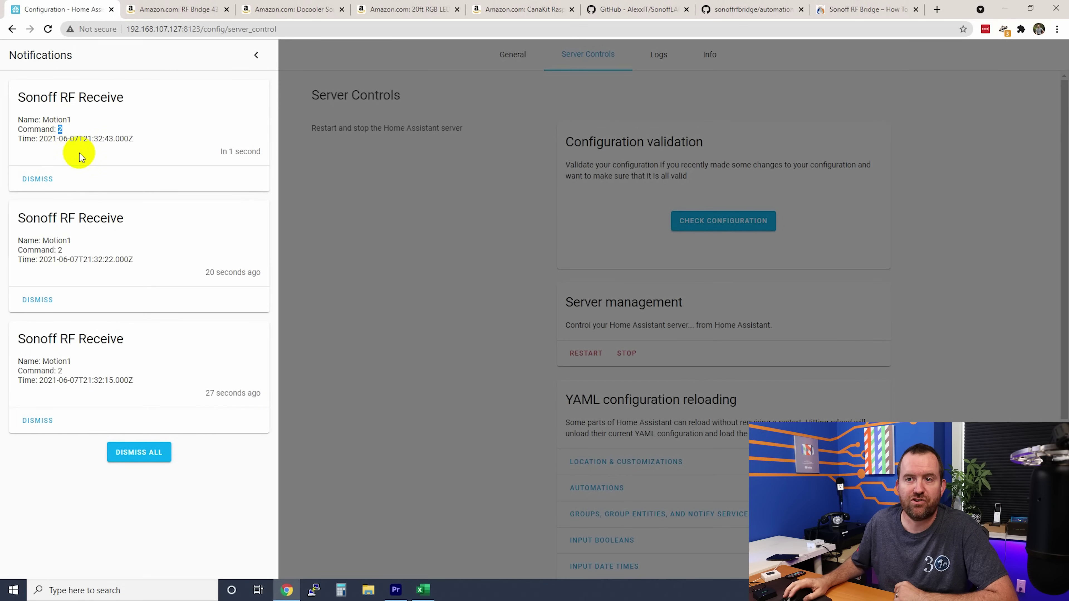
click(140, 141)
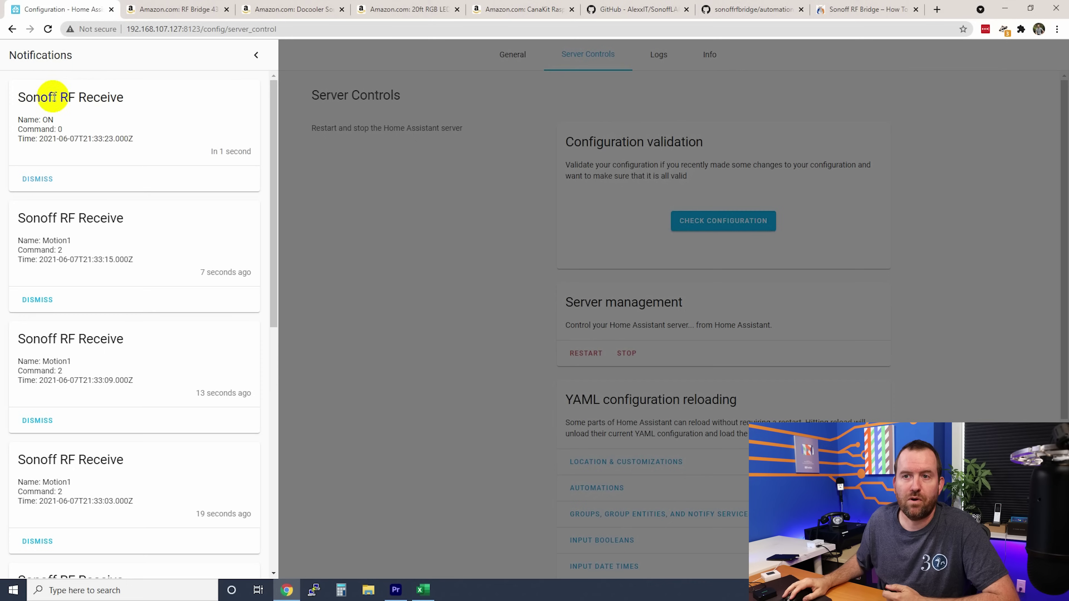
Examine the name, command number and time in the notifications for the remote's ON and OFF signals, and close the notifications.
click(53, 118)
double_click(52, 118)
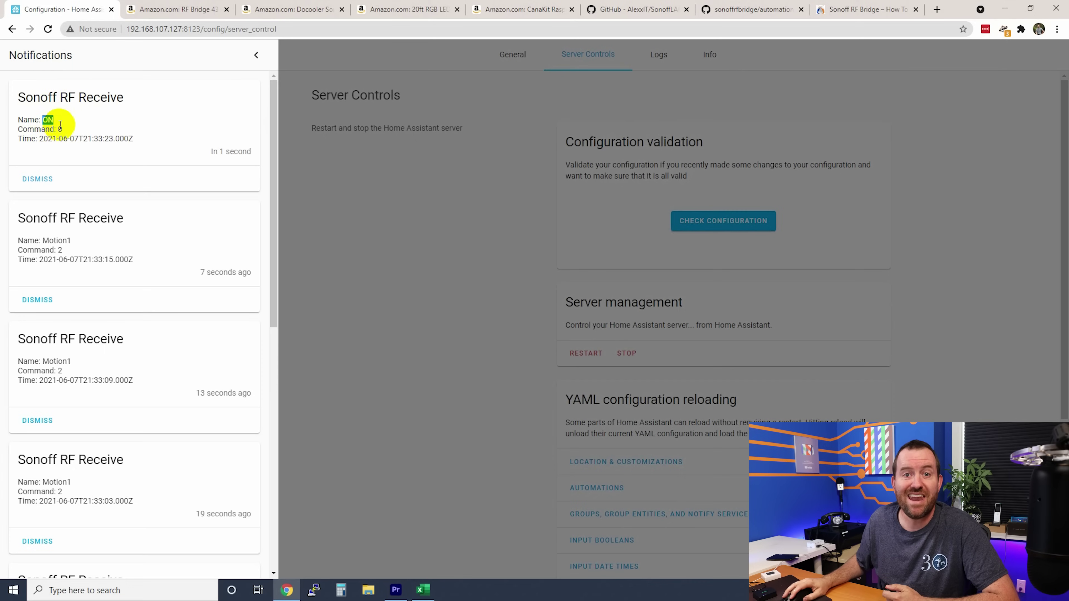
double_click(60, 129)
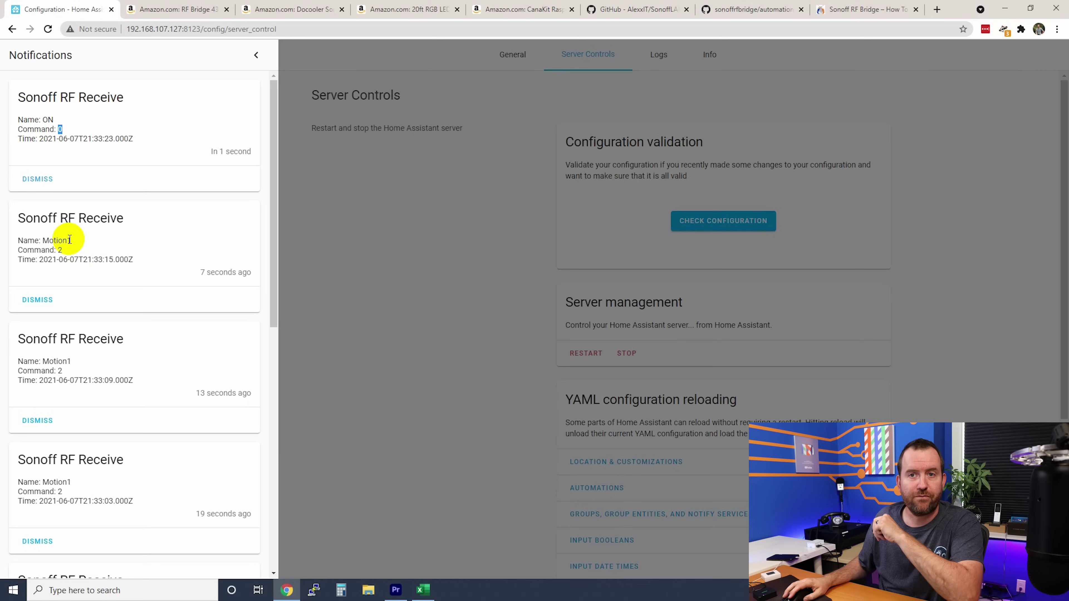
click(52, 118)
double_click(51, 119)
double_click(60, 129)
click(140, 137)
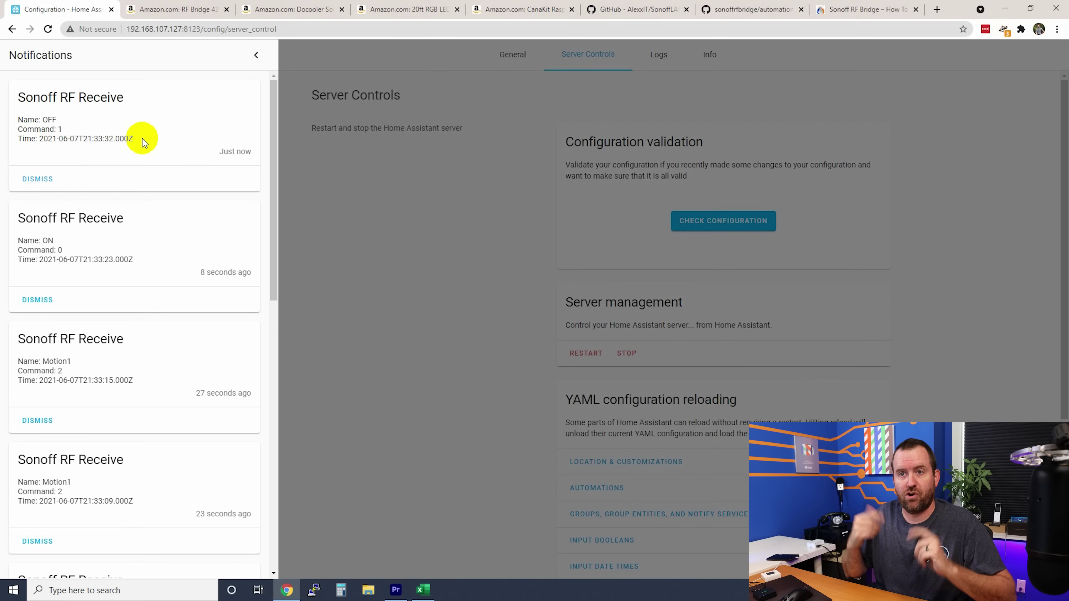
click(255, 58)
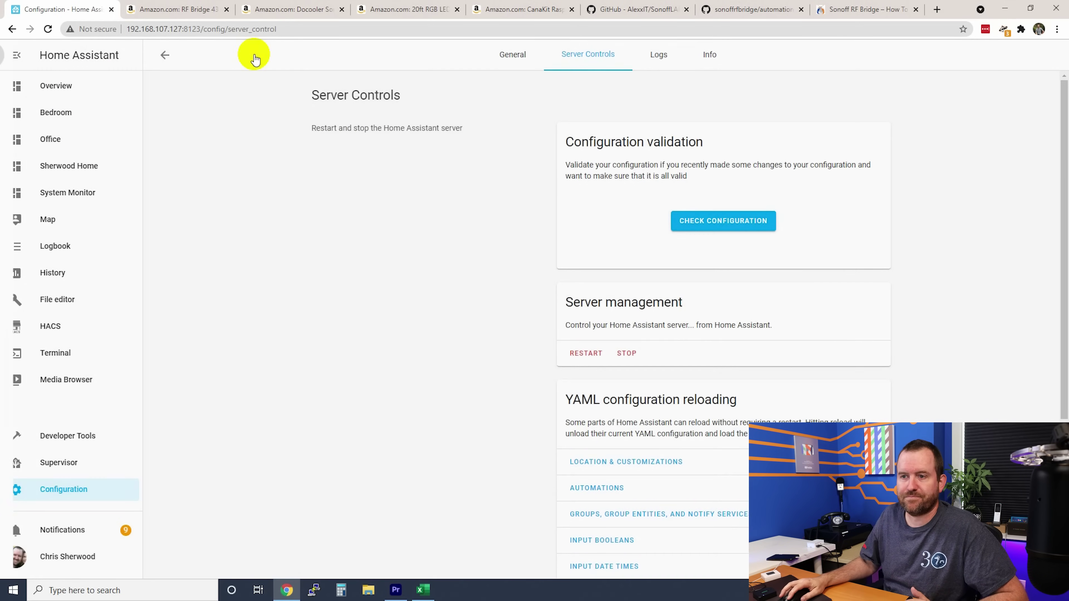
Disable the Sonoff RF Receive automation in the Automations configuration.
click(62, 489)
click(623, 369)
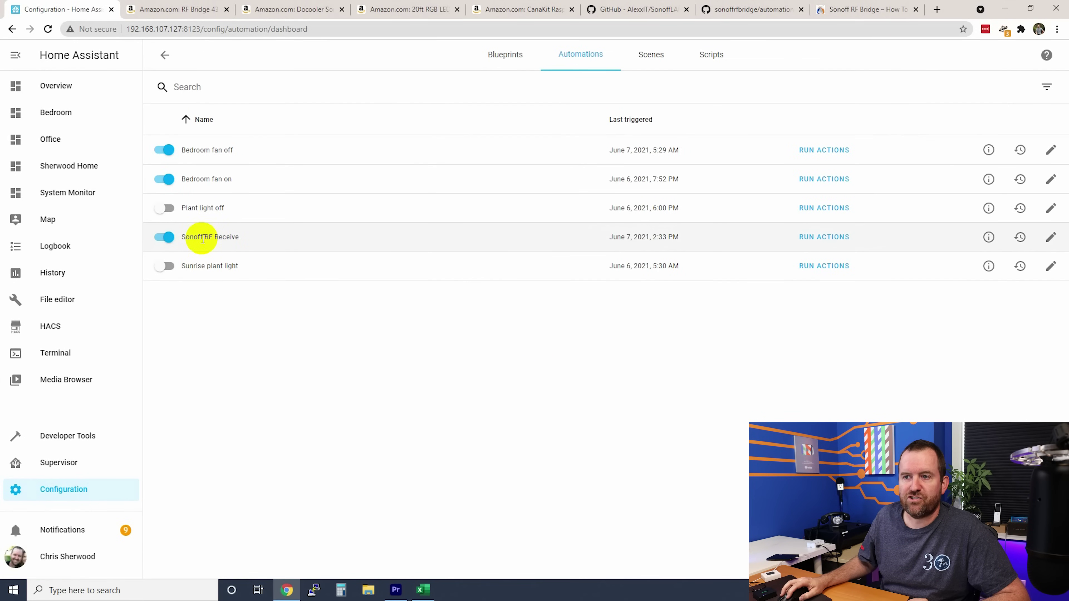
drag(242, 241, 163, 237)
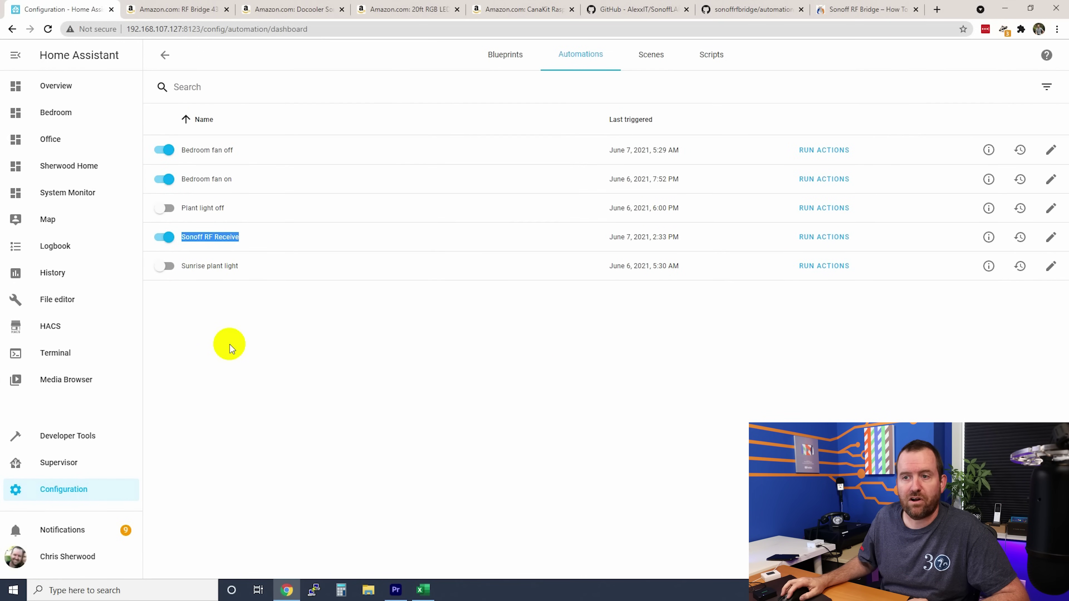
click(179, 251)
Dismiss all of the accumulated Sonoff RF Receive notifications.
click(70, 530)
scroll(164, 385, down, 10)
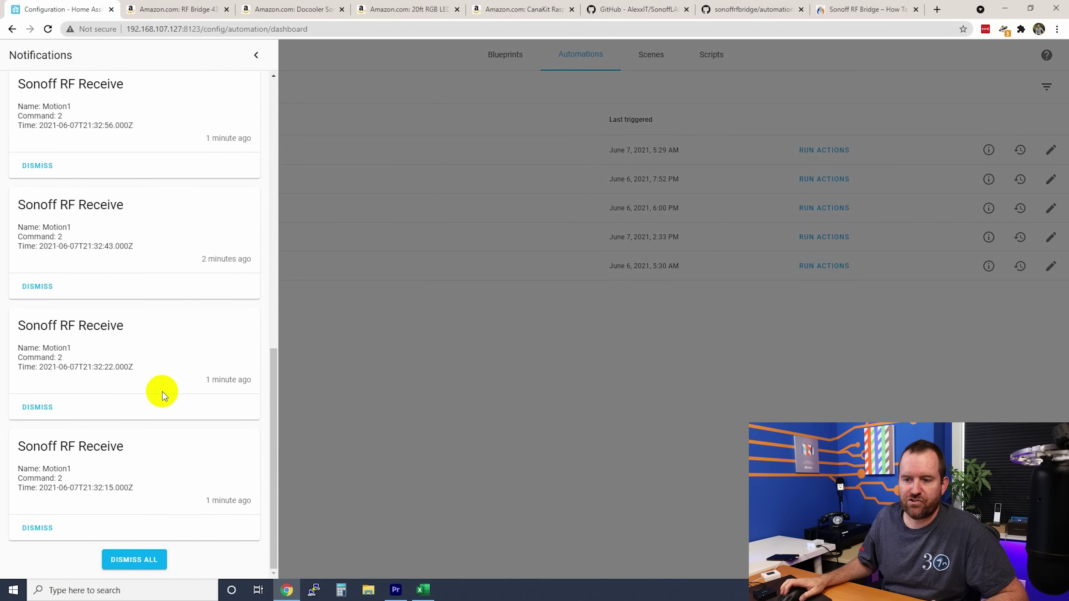
click(133, 559)
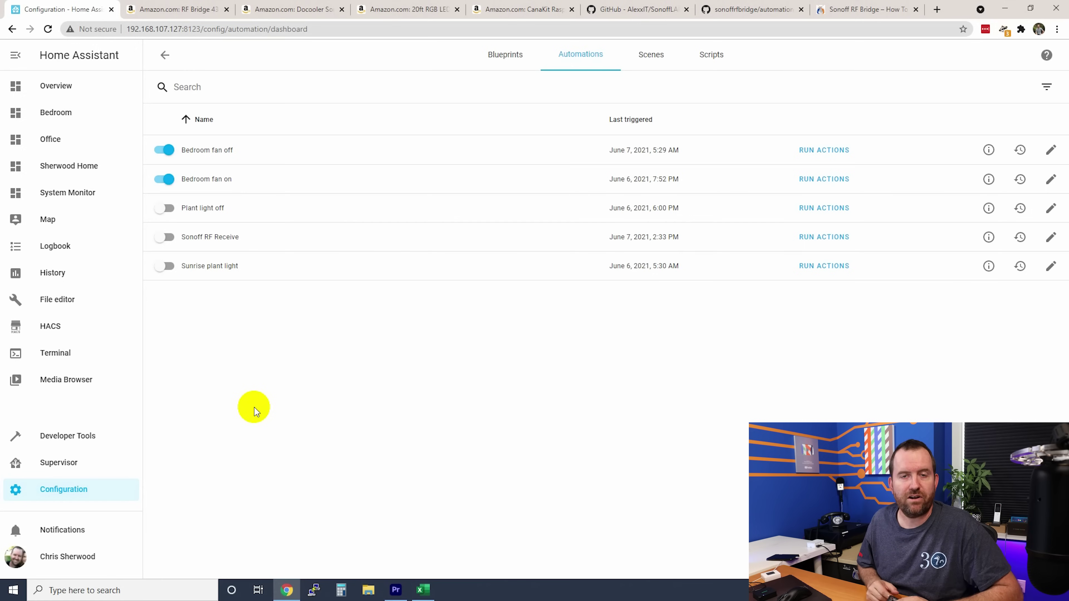
Switch to the sonoffrfbridge repository on GitHub and copy the entire contents of scripts.yaml.
key(ctrl+shift+Tab)
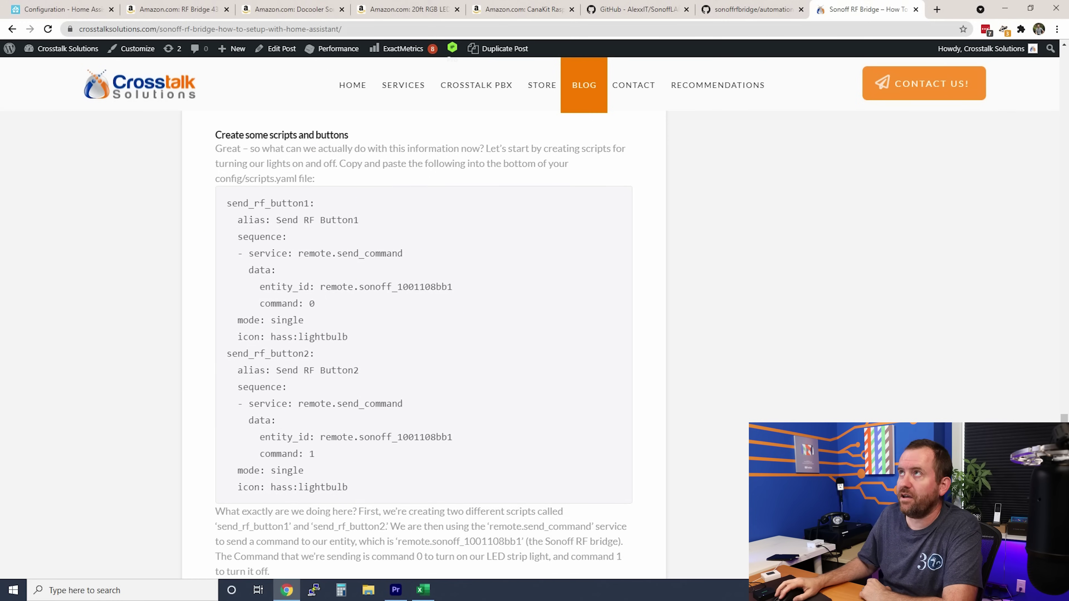
click(753, 9)
drag(322, 482, 209, 290)
right_click(233, 291)
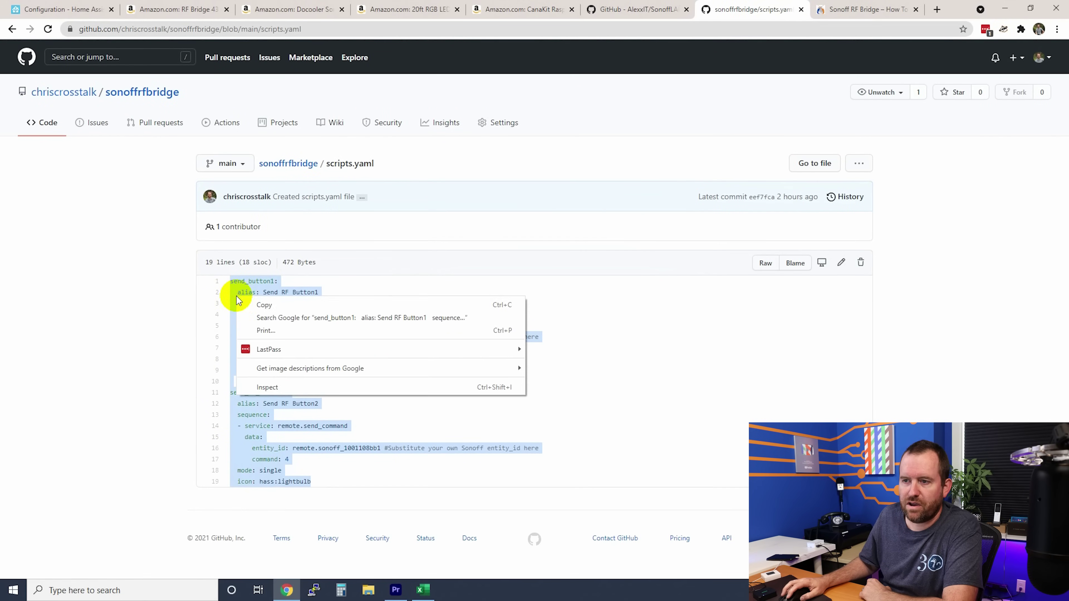
click(267, 304)
click(96, 347)
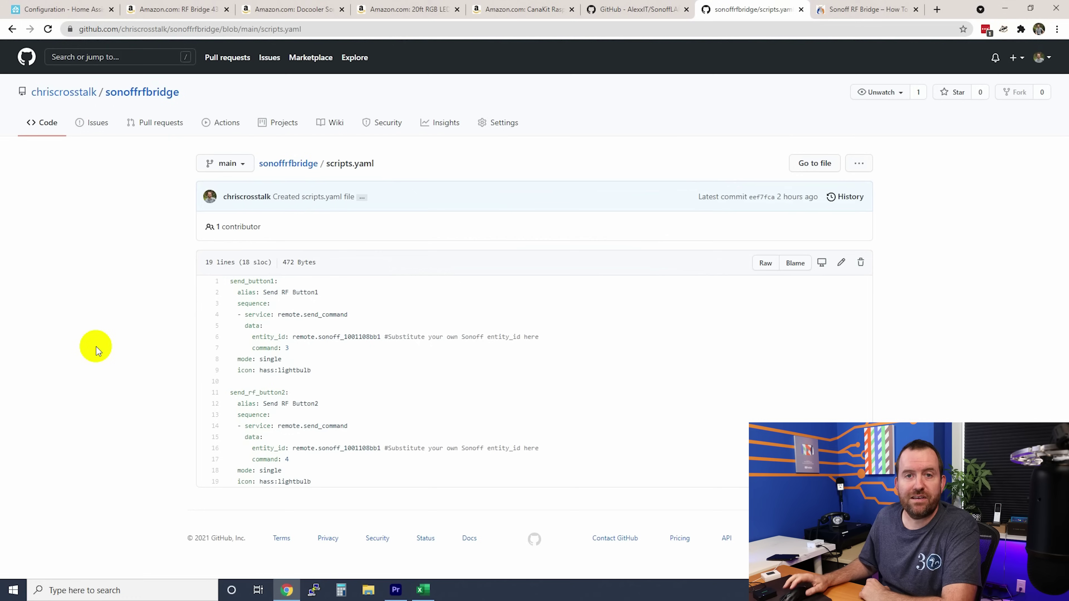
Return to Home Assistant and paste the send_button1 and send_rf_button2 scripts at the end of /config/scripts.yaml.
click(63, 9)
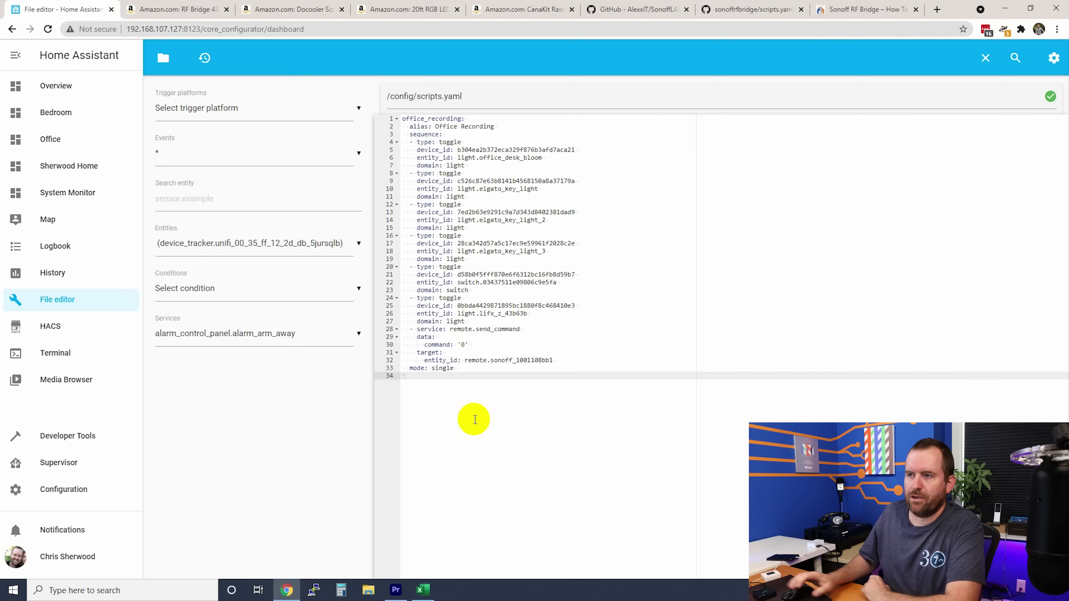
key(Return)
key(ctrl+v)
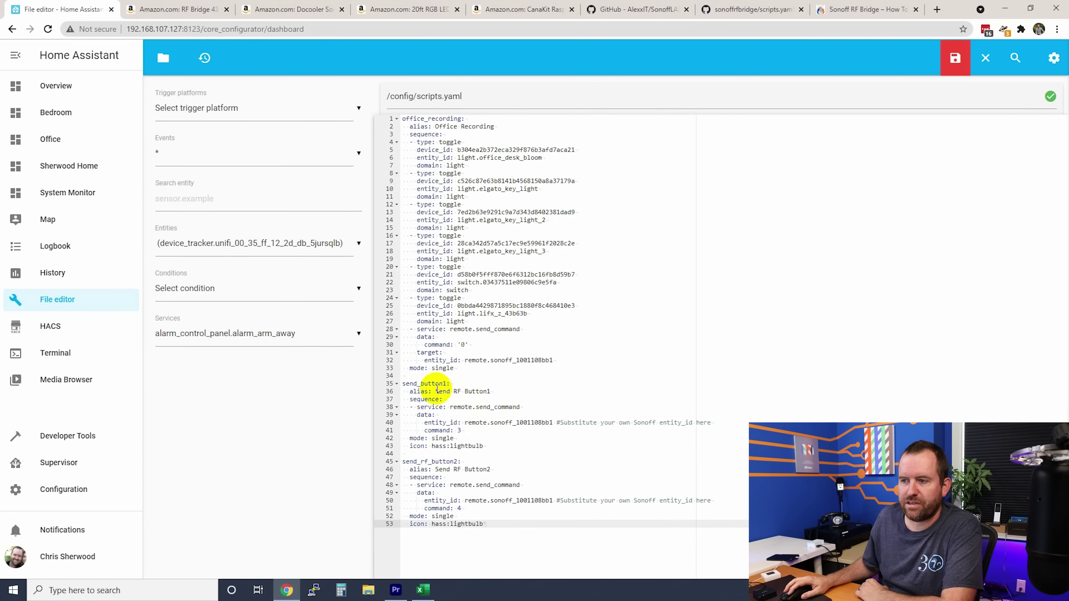
Examine the pasted send_button1 script: its alias, the remote.send_command service and the Sonoff entity ID.
drag(435, 390, 501, 388)
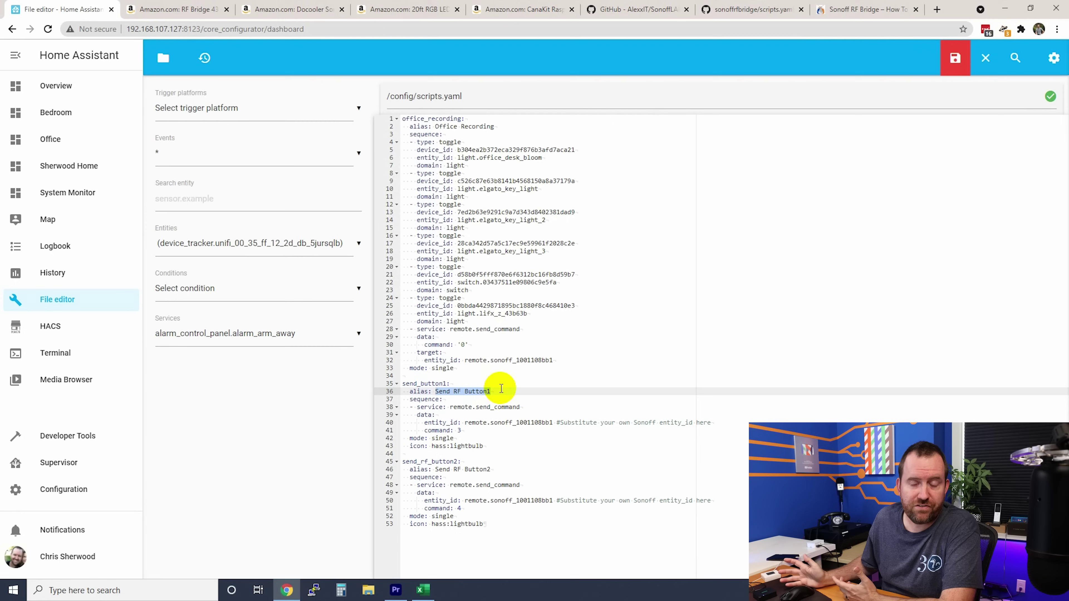
drag(450, 407, 524, 406)
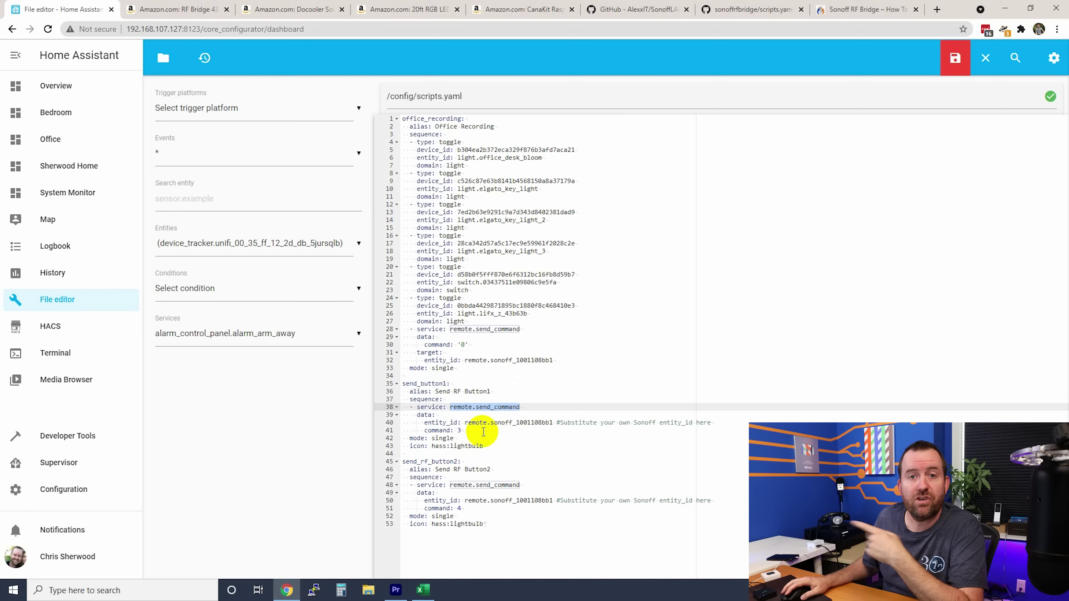
drag(464, 423, 552, 423)
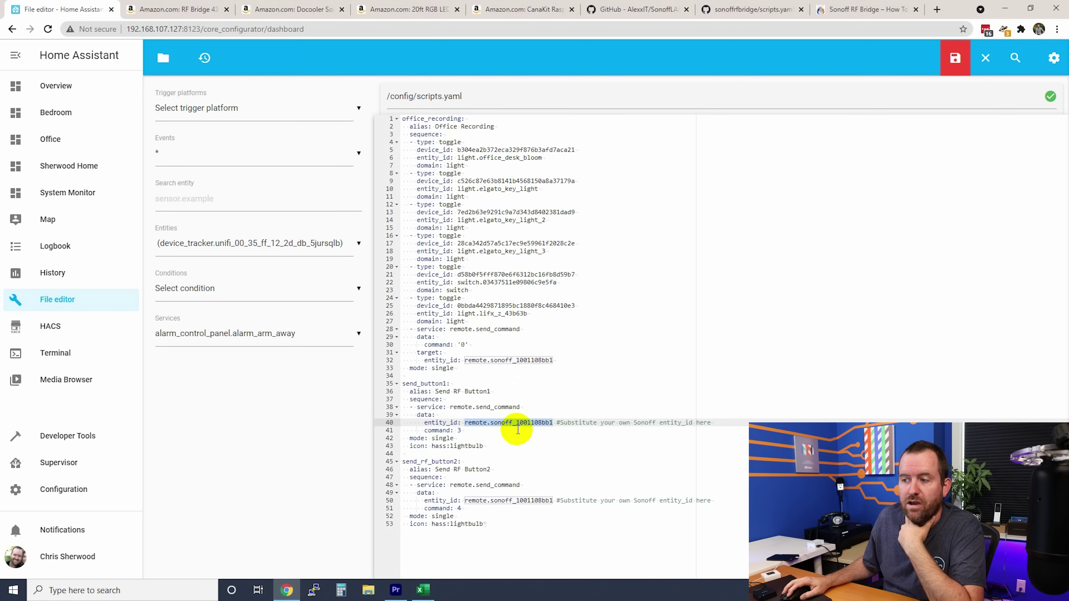
click(515, 423)
drag(517, 423, 553, 423)
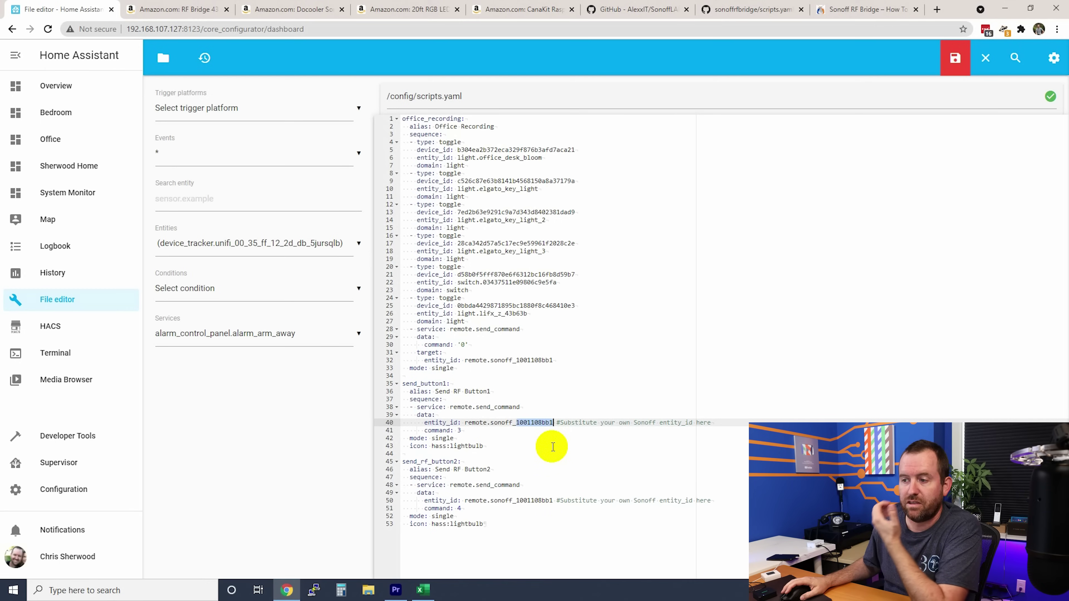
click(545, 437)
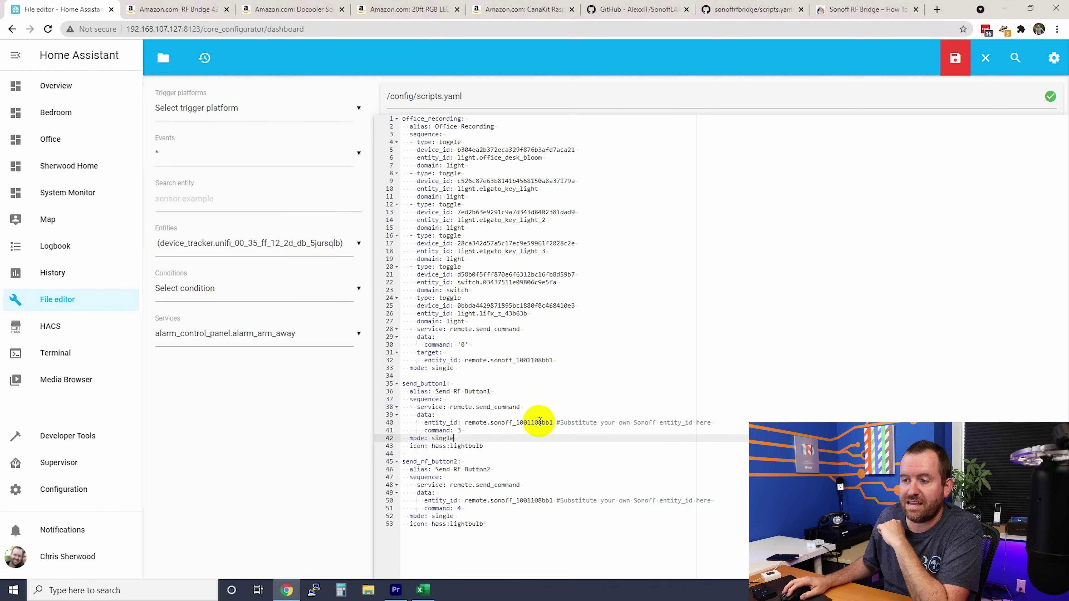
Set the command number in the send_button1 script to 0.
click(458, 430)
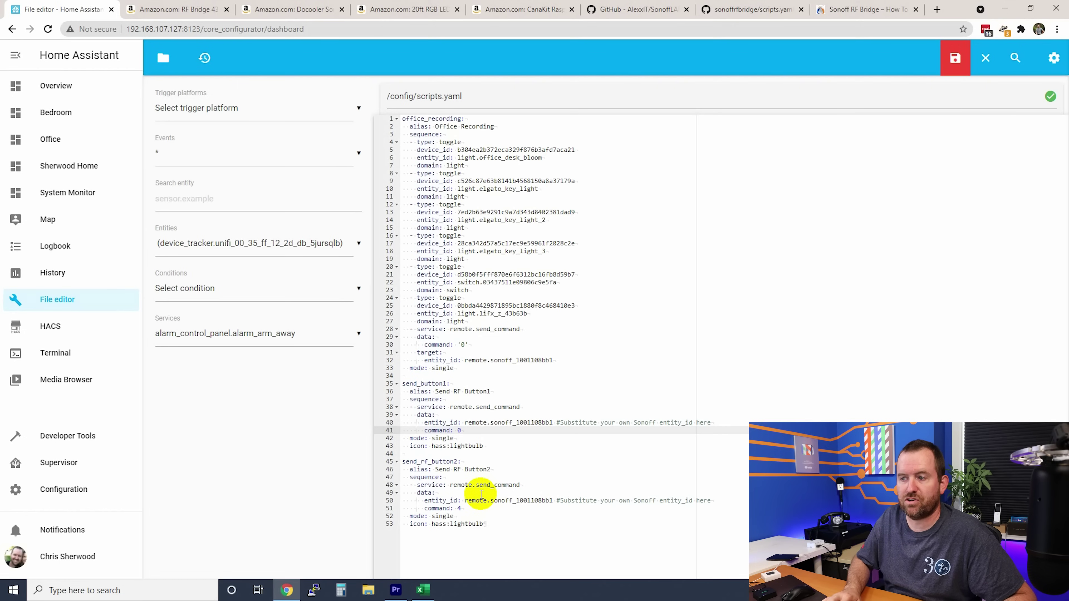
key(Down)
key(Down)
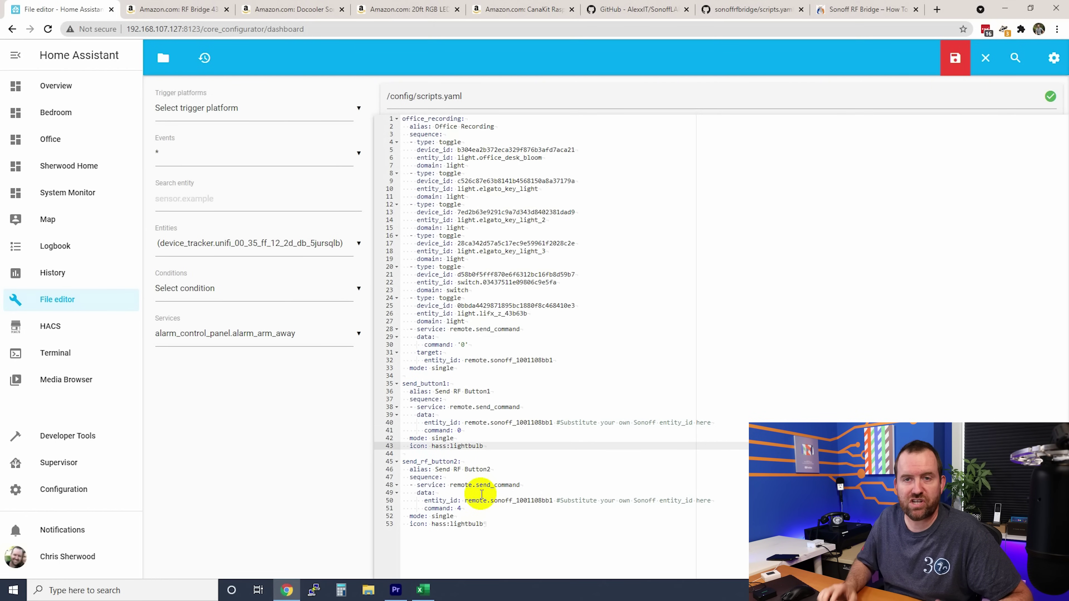
Set the command number in the send_rf_button2 script to 1 and save scripts.yaml.
key(Down)
key(Down)
key(Down)
key(Down)
key(Down)
key(Down)
key(Down)
key(Down)
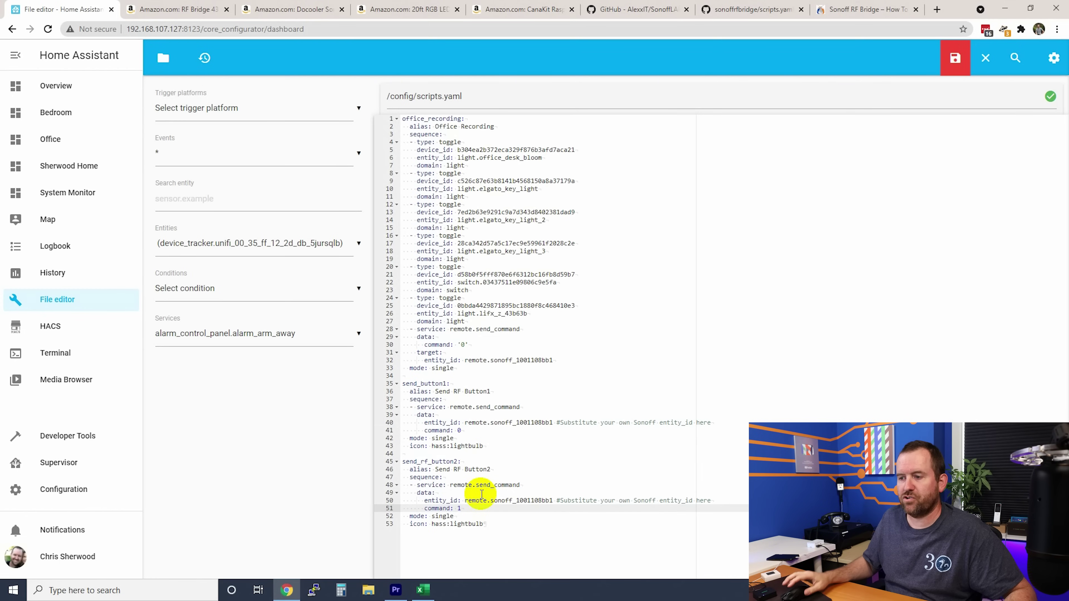
click(503, 521)
click(956, 58)
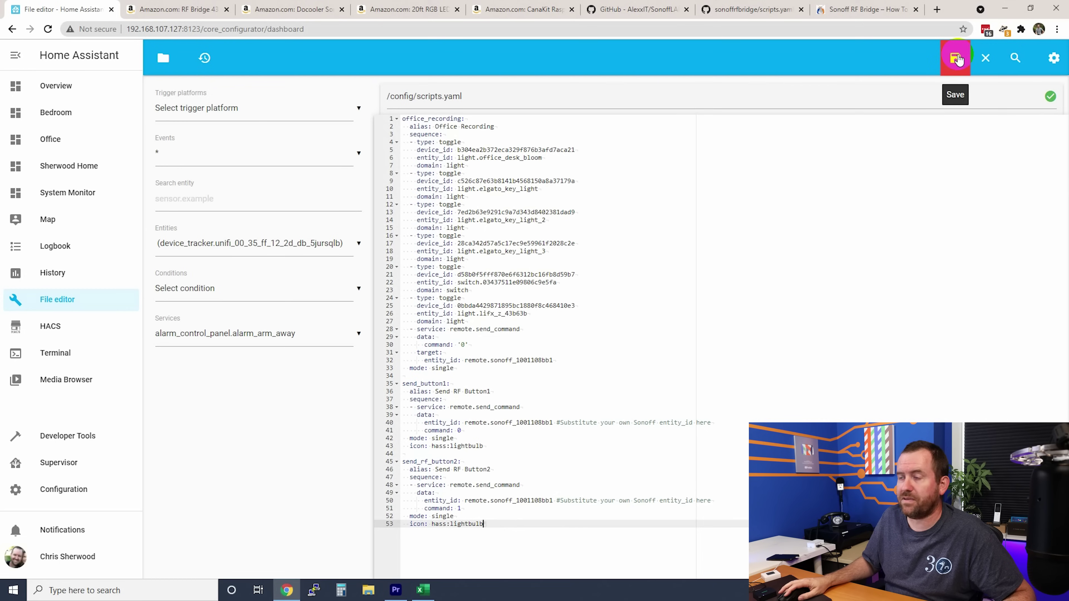
Save scripts.yaml and open the YAML configuration reloading options in Server Controls.
click(957, 60)
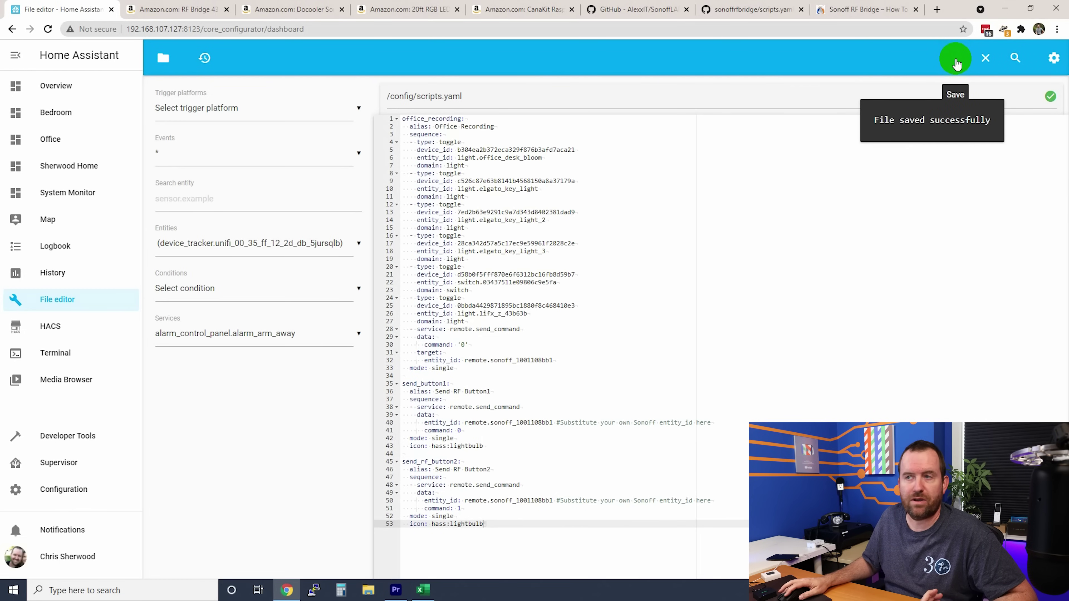
click(57, 495)
scroll(622, 379, down, 10)
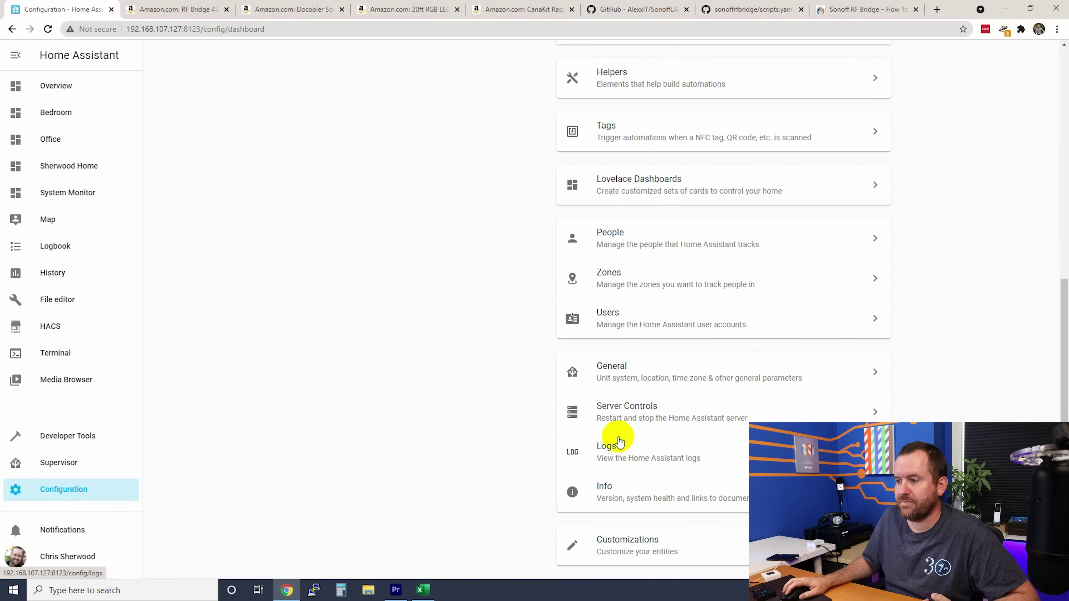
click(621, 413)
scroll(516, 410, down, 5)
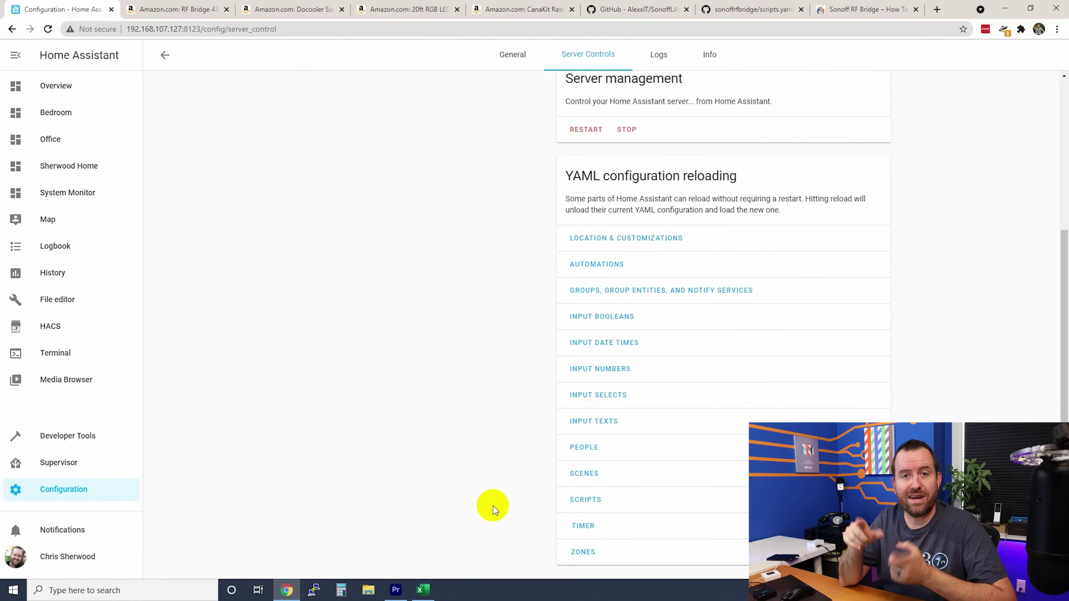
Test-run the Send RF Button1 and Send RF Button2 scripts from the configured scripts list.
click(89, 494)
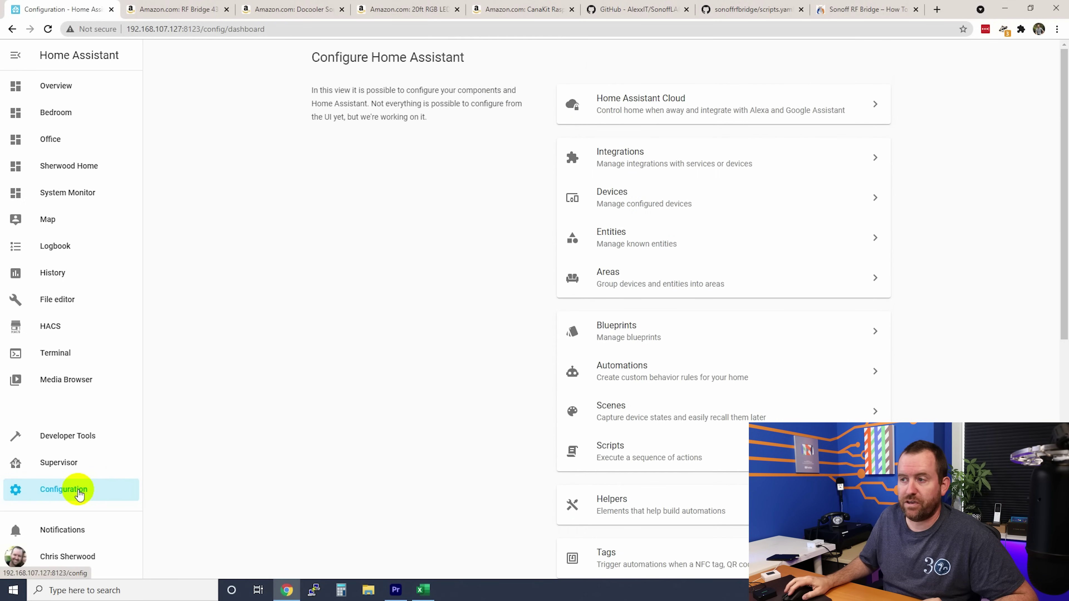
click(604, 451)
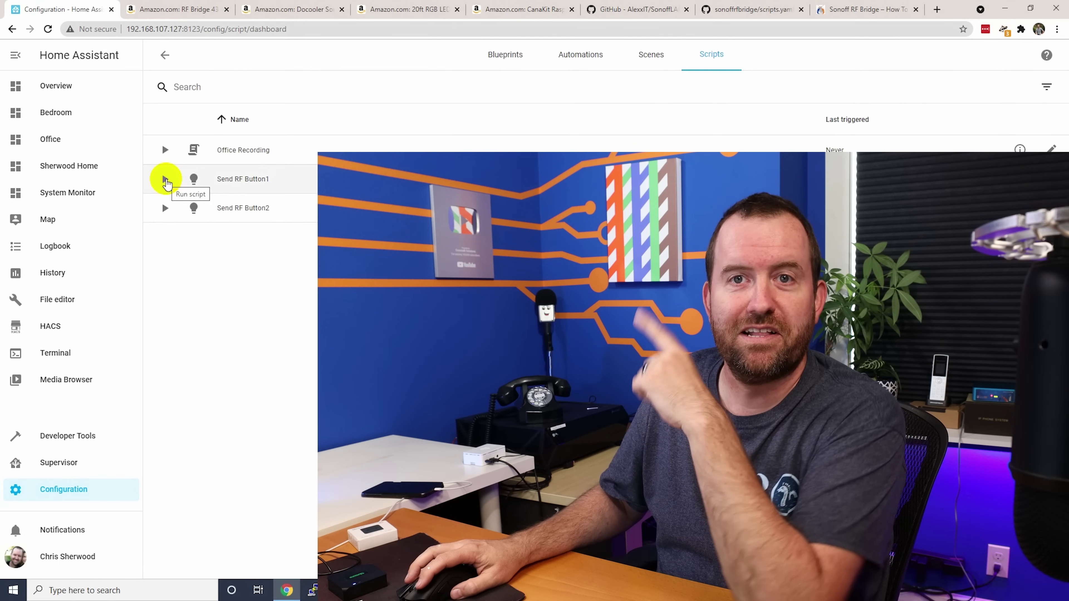
click(165, 180)
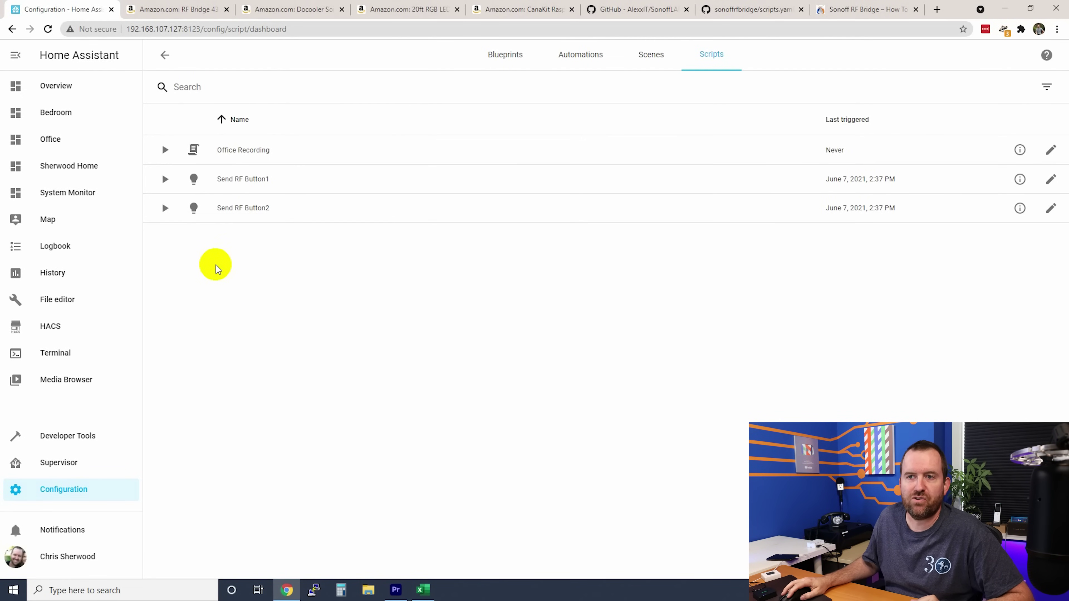
Put the Office dashboard into edit mode and add a Horizontal Stack card to its view.
click(55, 141)
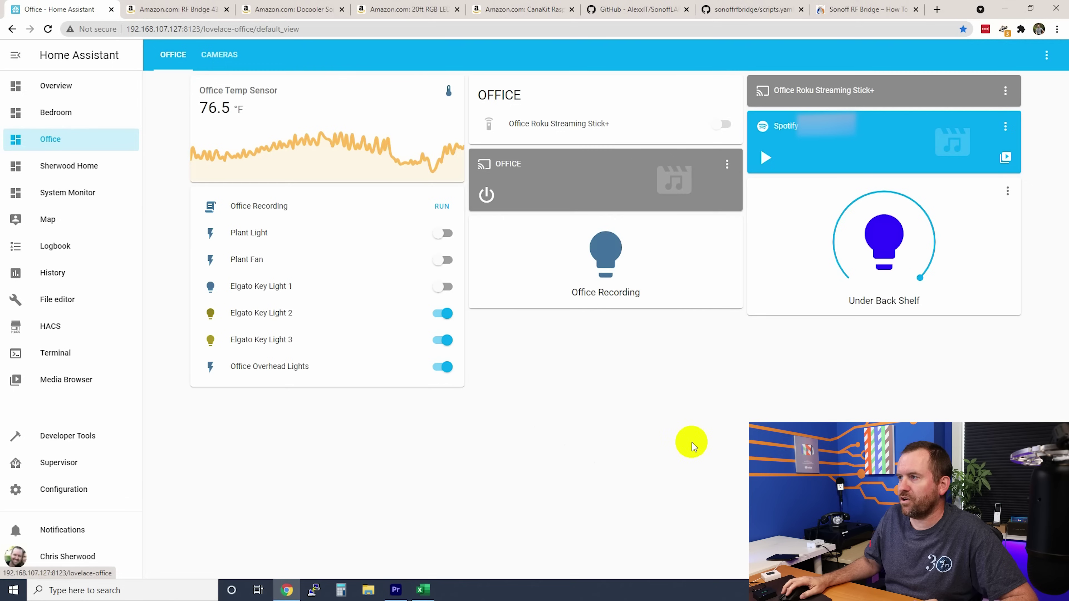
click(1046, 55)
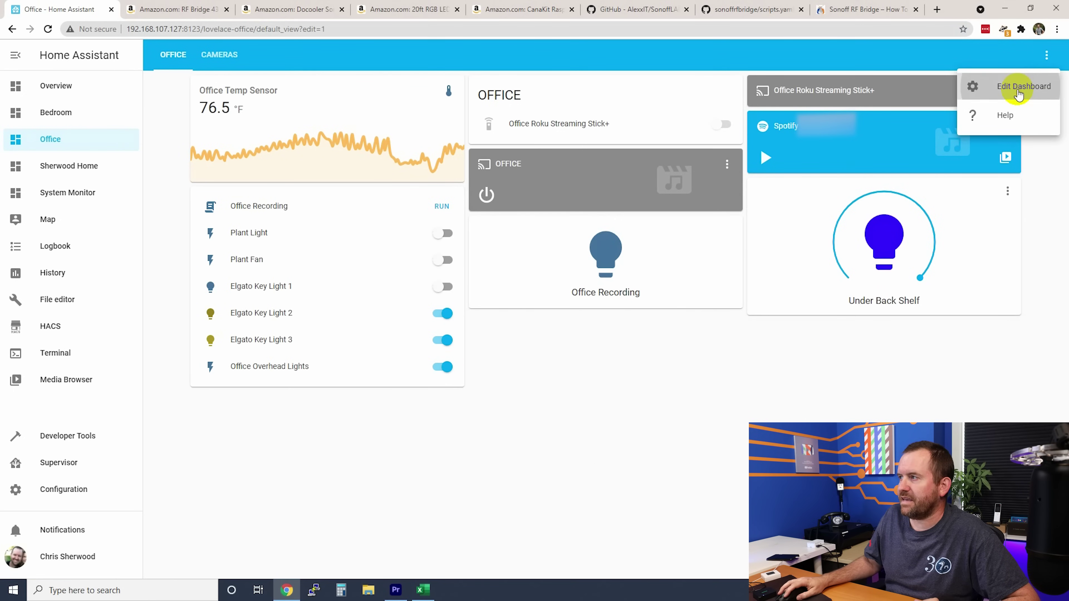
click(1018, 89)
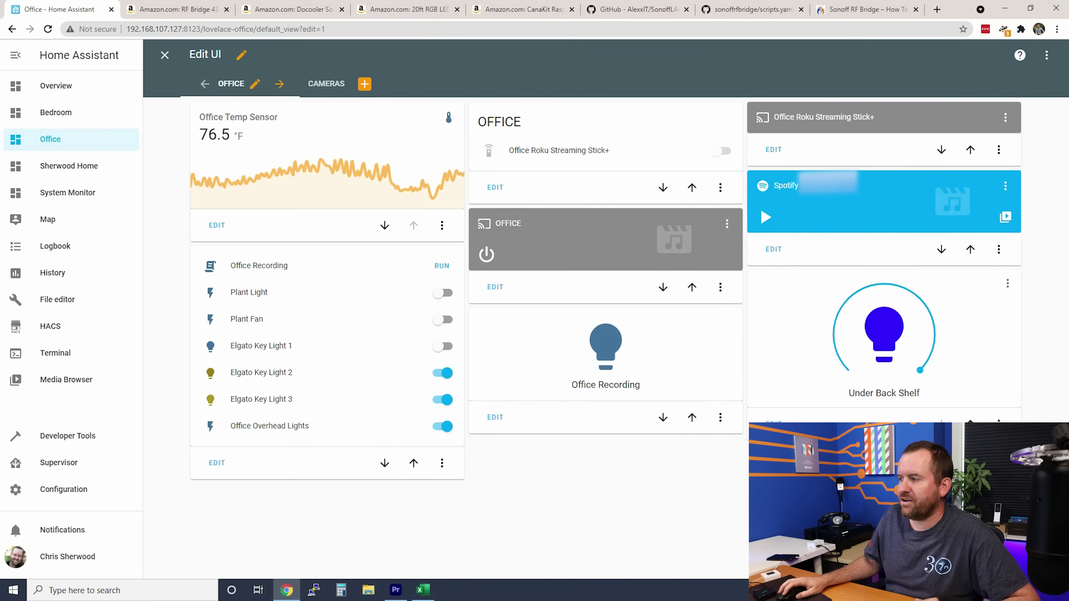
click(1027, 565)
scroll(447, 351, down, 15)
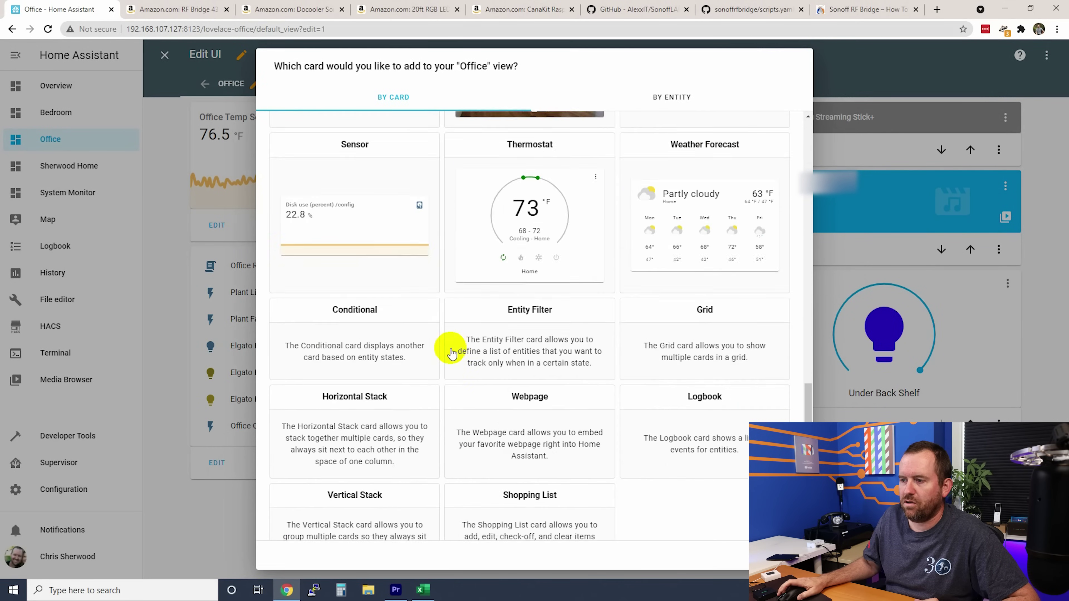
scroll(450, 352, down, 3)
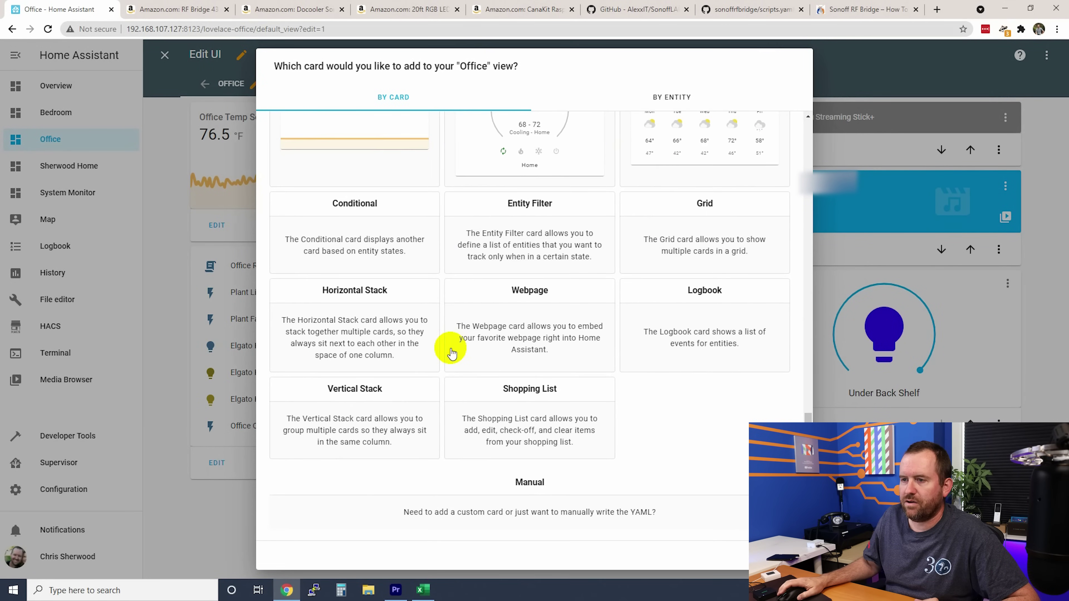
click(341, 297)
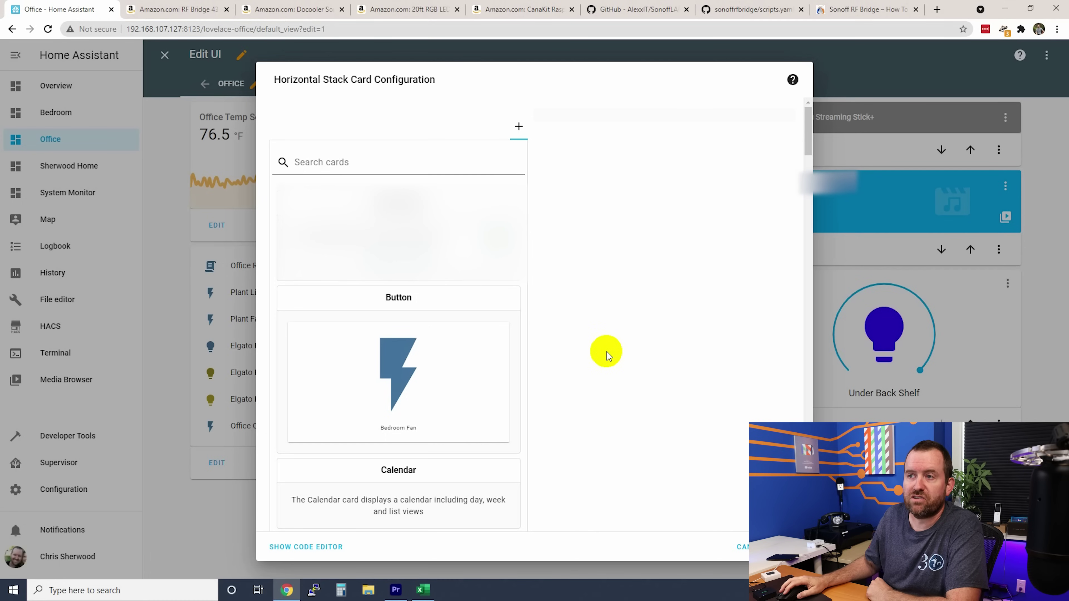
Add a Button card to the stack for script.send_button1 and name it "Rack LEDs ON".
click(397, 297)
triple_click(428, 200)
text(send)
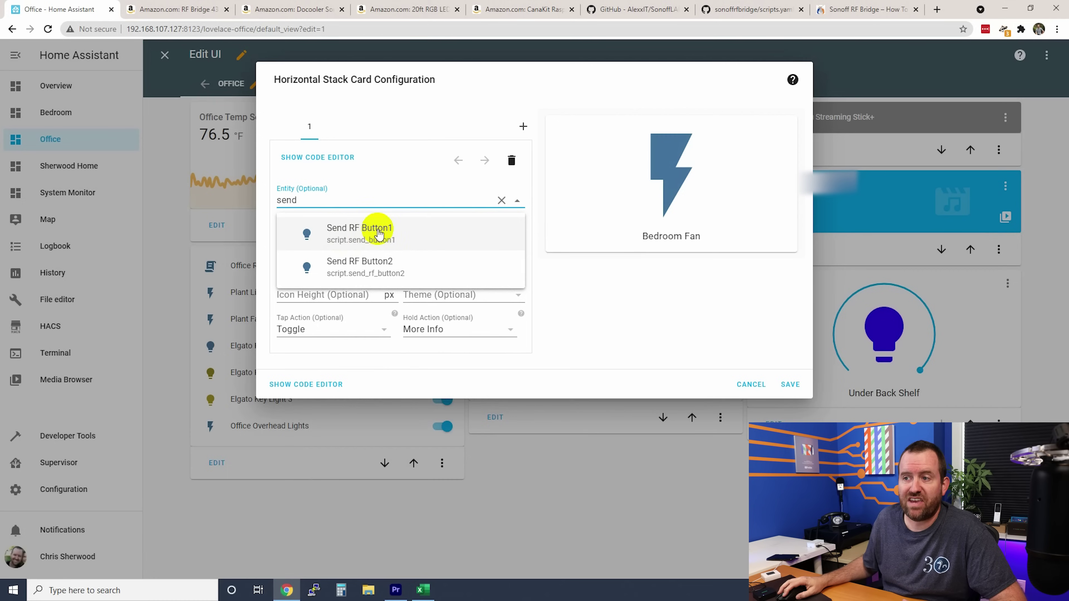
click(367, 233)
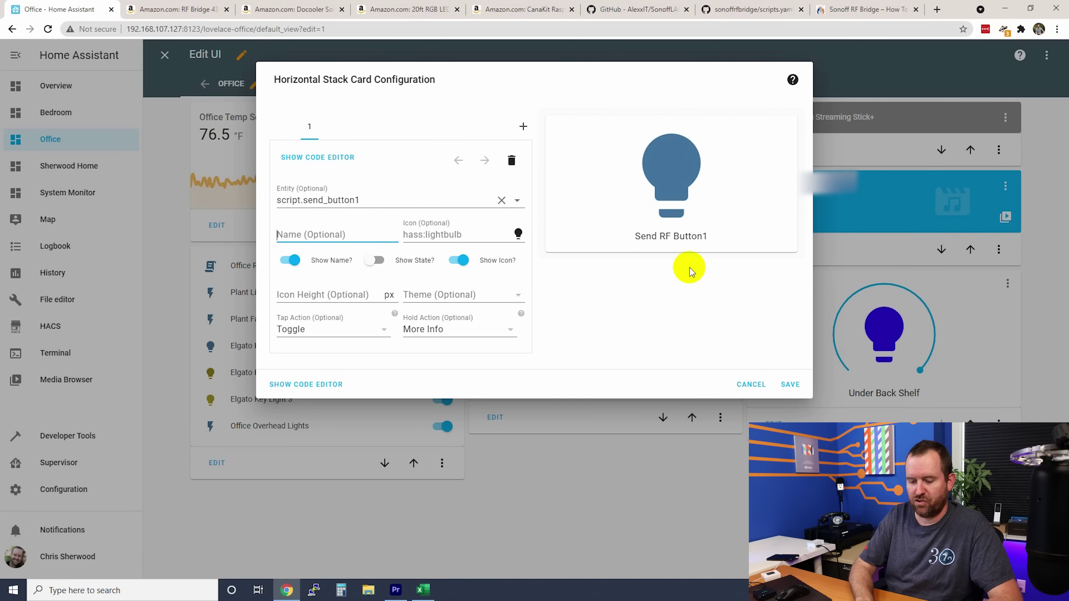
text(Rack LEDs ON)
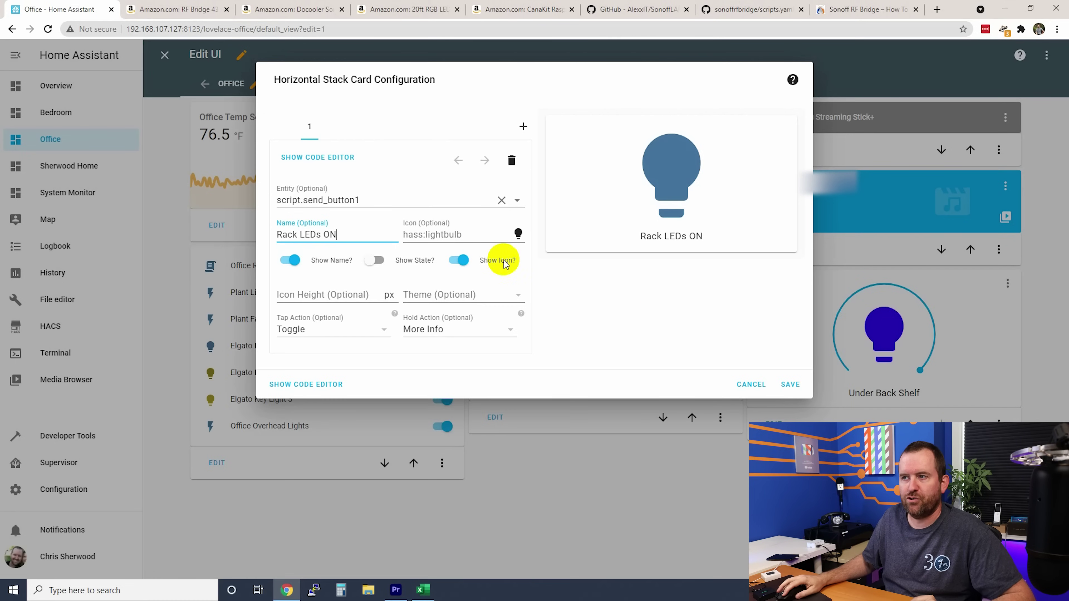
Add a second Button card for script.send_rf_button2 named "Rack LEDs OFF" and save the horizontal stack.
click(523, 126)
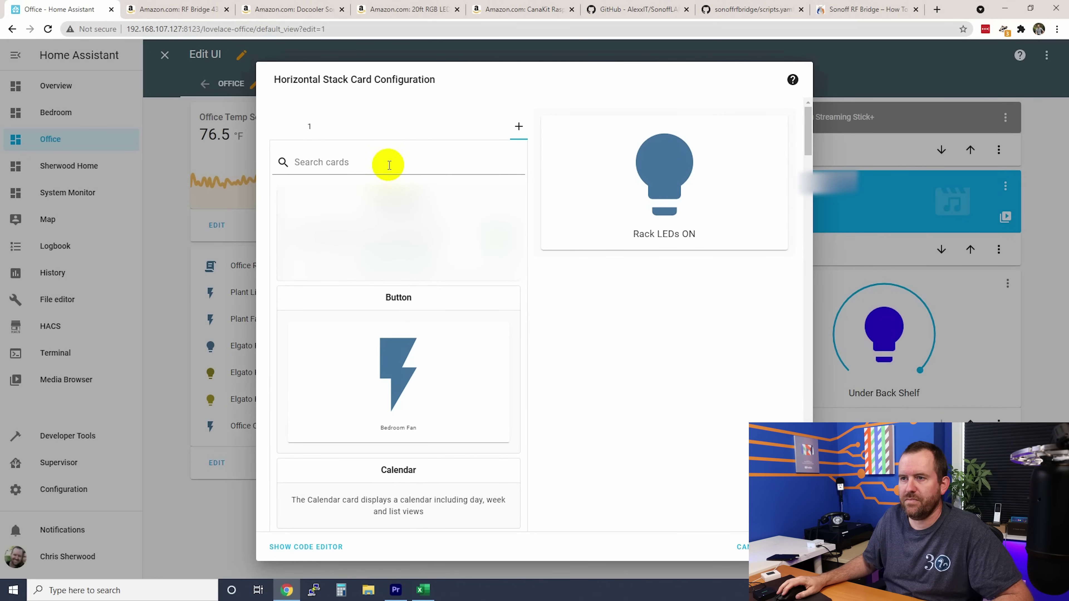
click(391, 297)
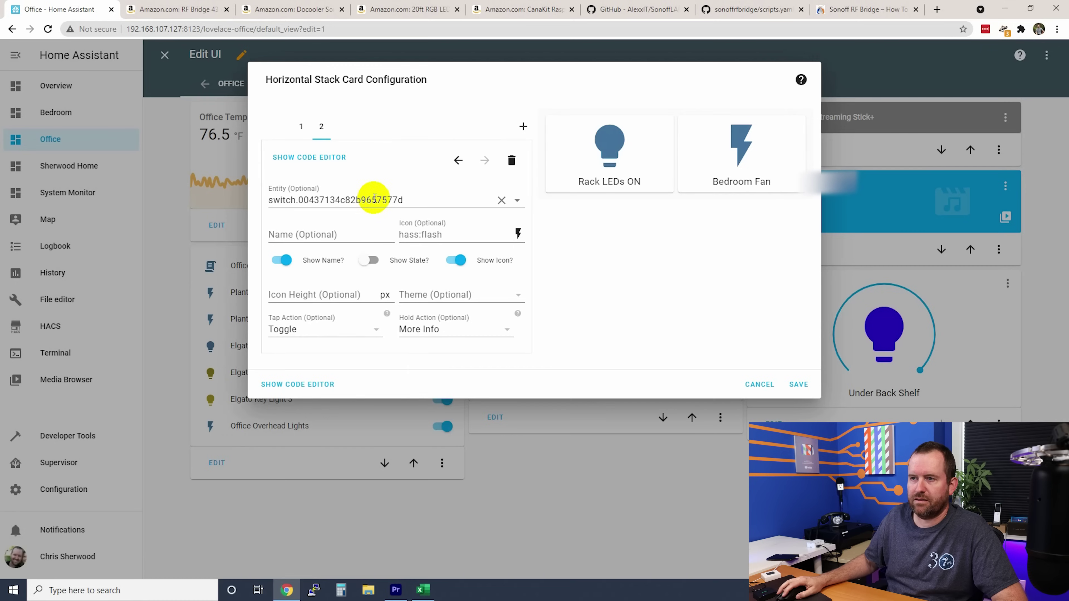
double_click(373, 199)
triple_click(373, 199)
text(send)
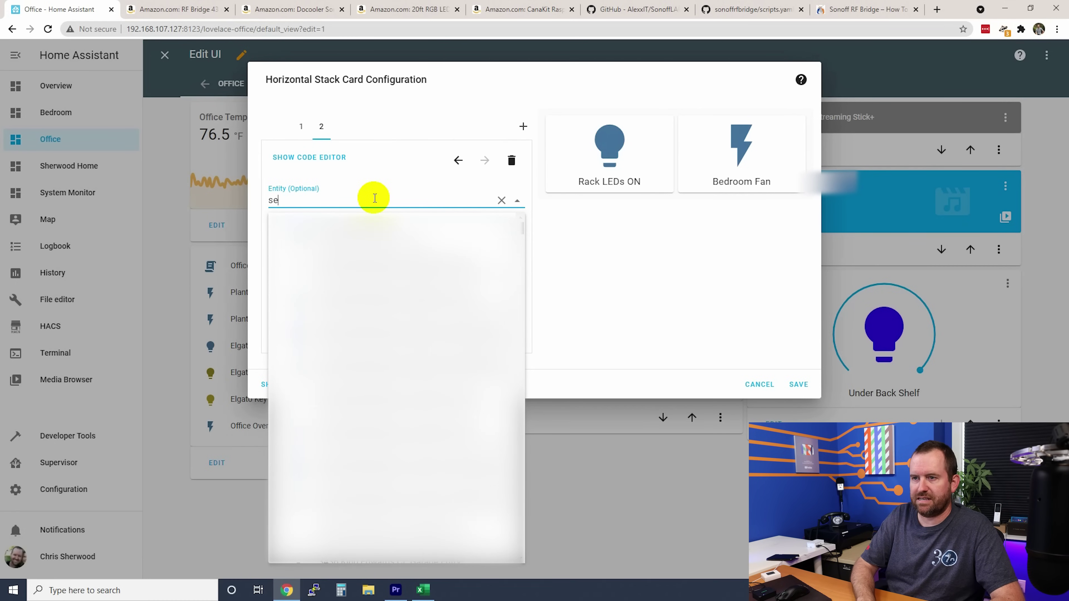
click(345, 260)
click(312, 231)
text(Rack LEDs OFF)
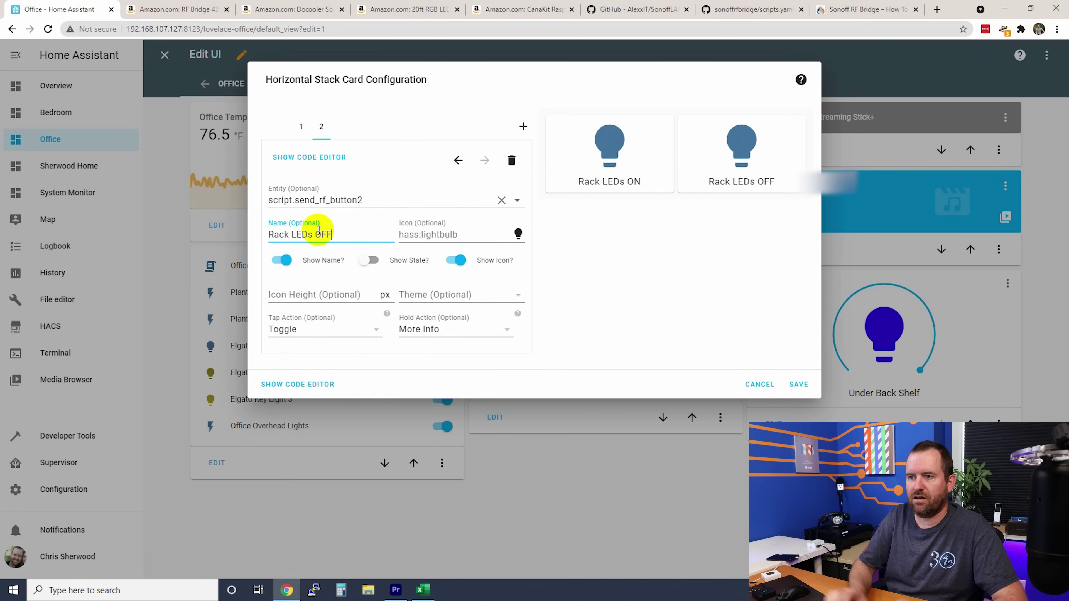
click(799, 384)
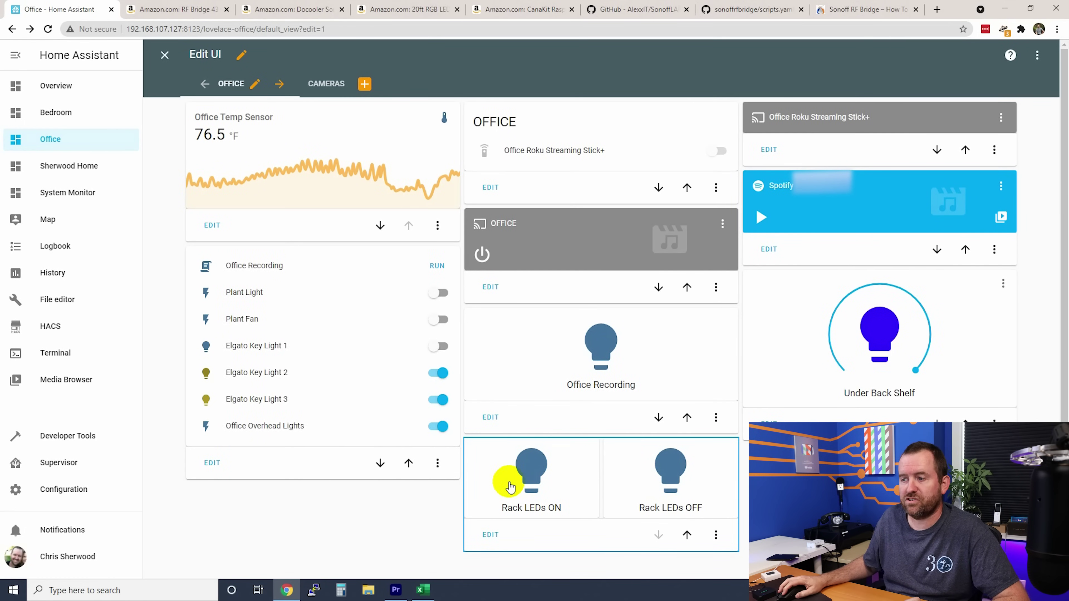
Test the Rack LEDs ON and Rack LEDs OFF buttons and finish editing the Office dashboard.
click(532, 472)
click(664, 476)
click(541, 468)
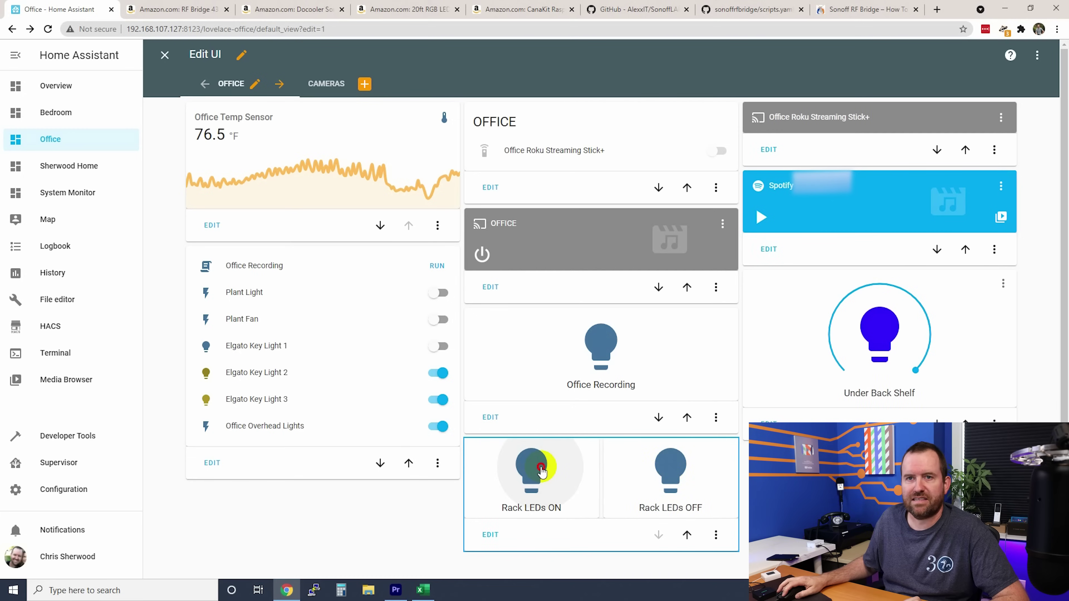
click(676, 474)
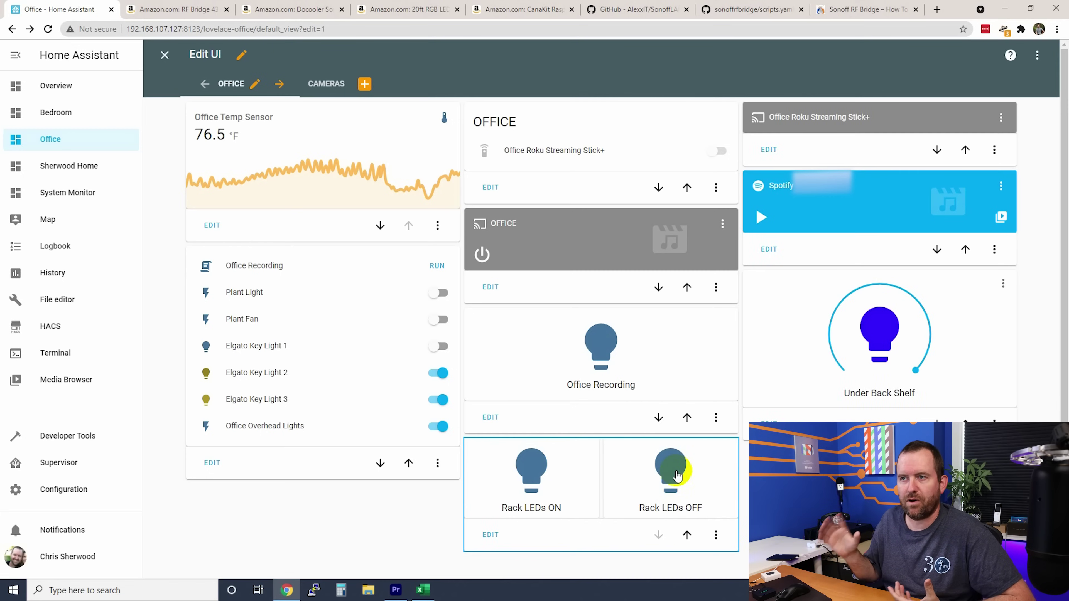
click(165, 55)
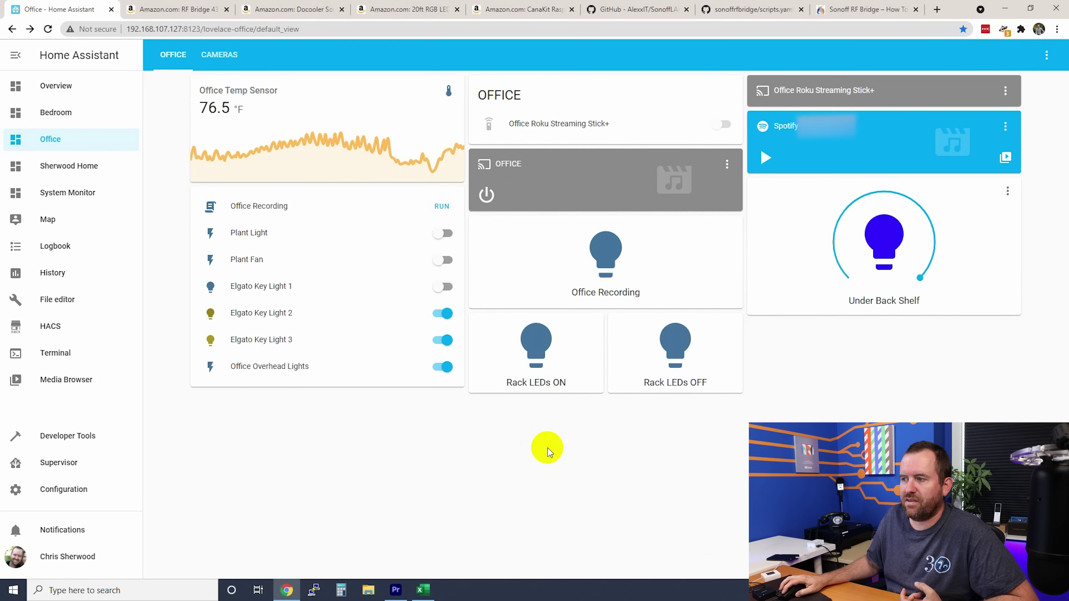
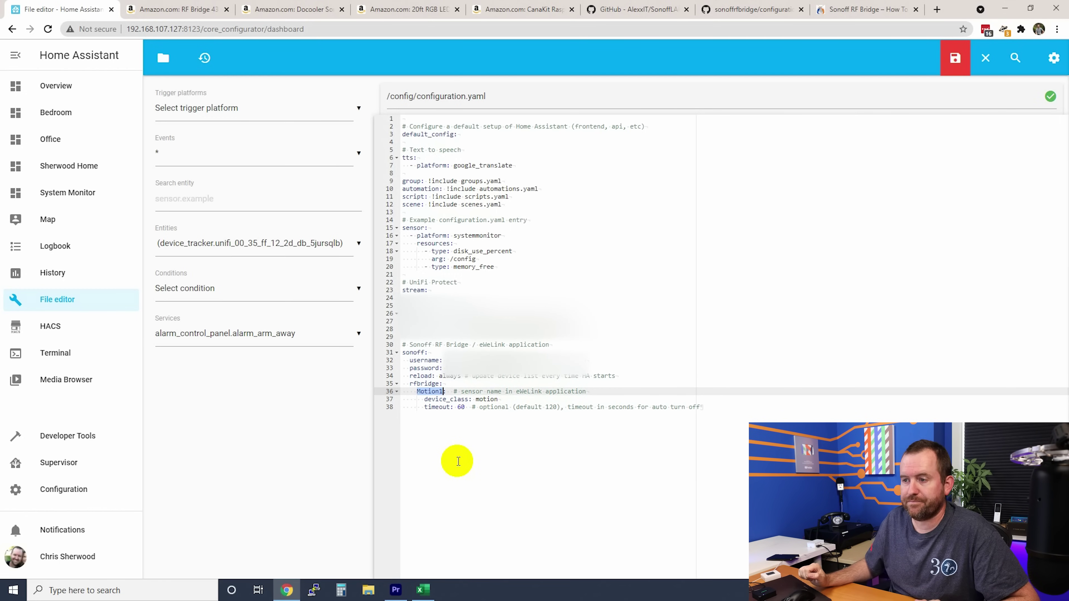
Save configuration.yaml with the Motion1 sensor entry and restart the Home Assistant server.
click(953, 57)
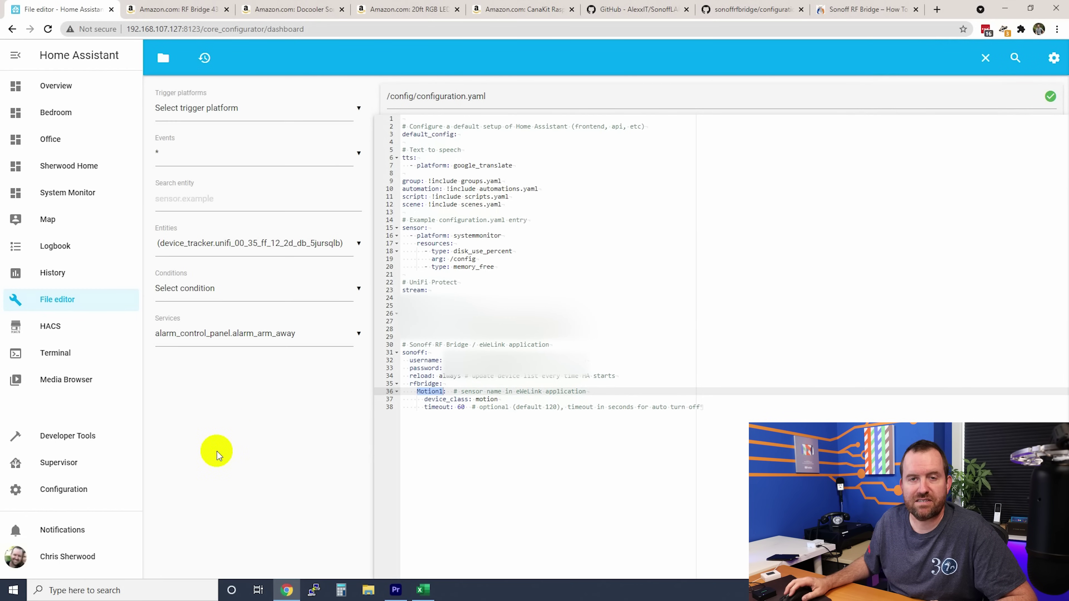
click(86, 487)
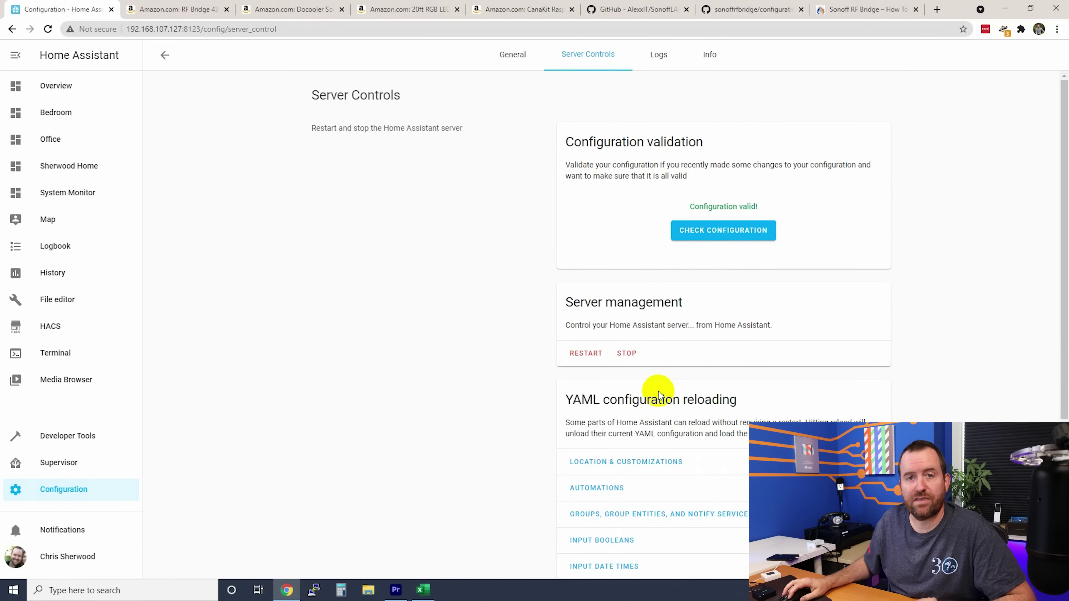
click(582, 356)
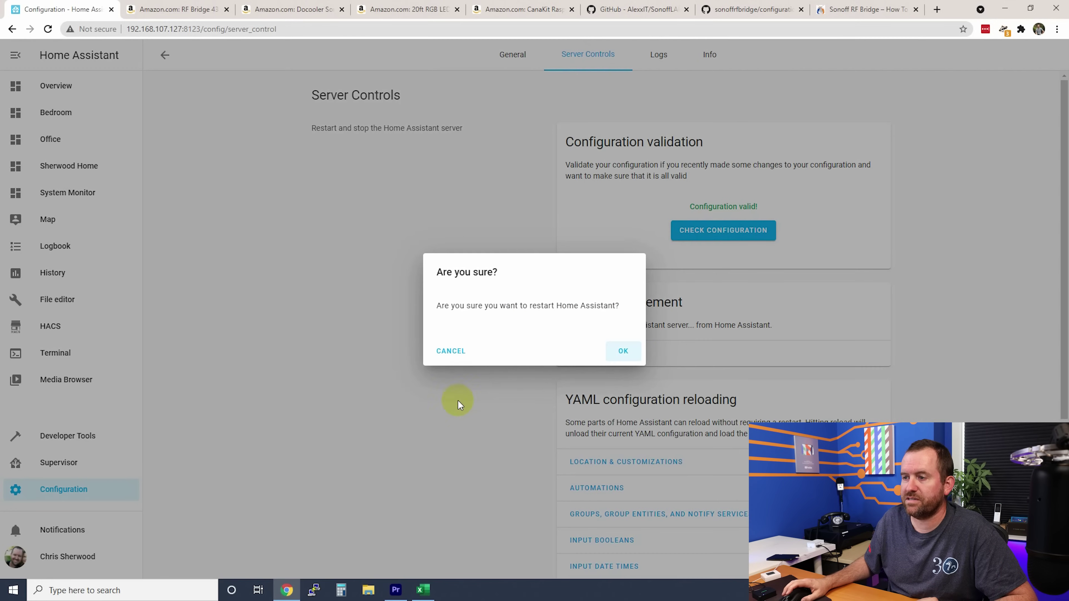
click(631, 357)
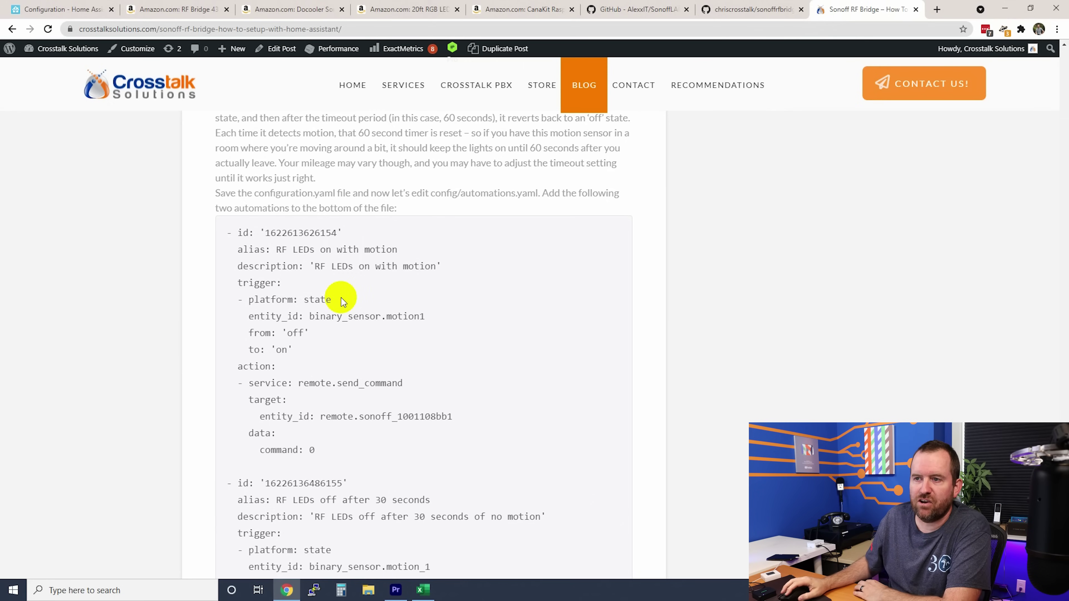
Review the blog post's "RF LEDs on with motion" automation: its id, alias, description, motion1 state trigger and remote.send_command action.
drag(233, 233, 380, 231)
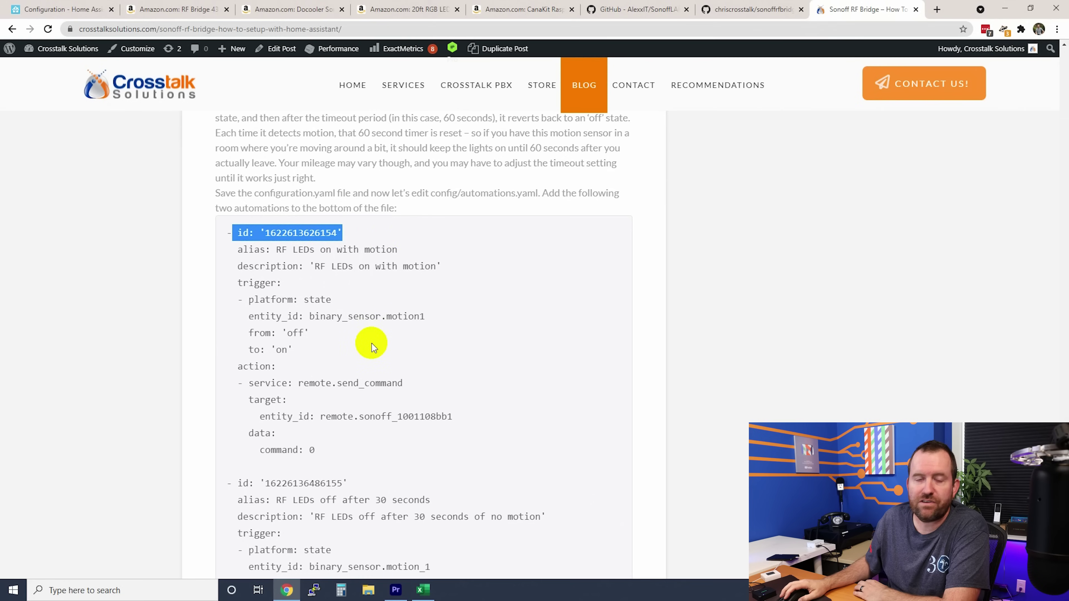
drag(279, 253, 441, 265)
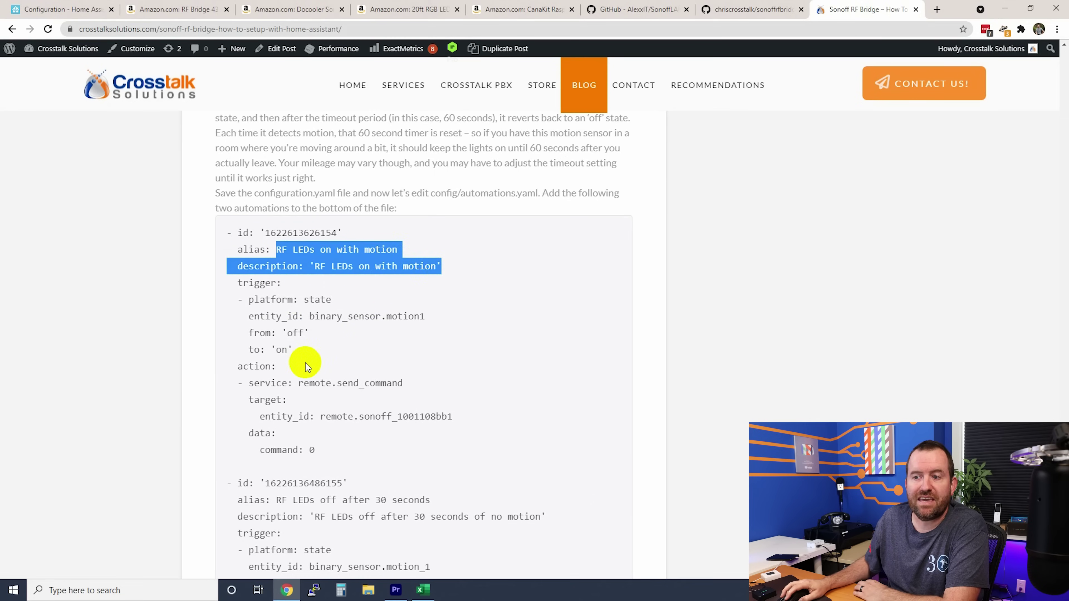
click(292, 388)
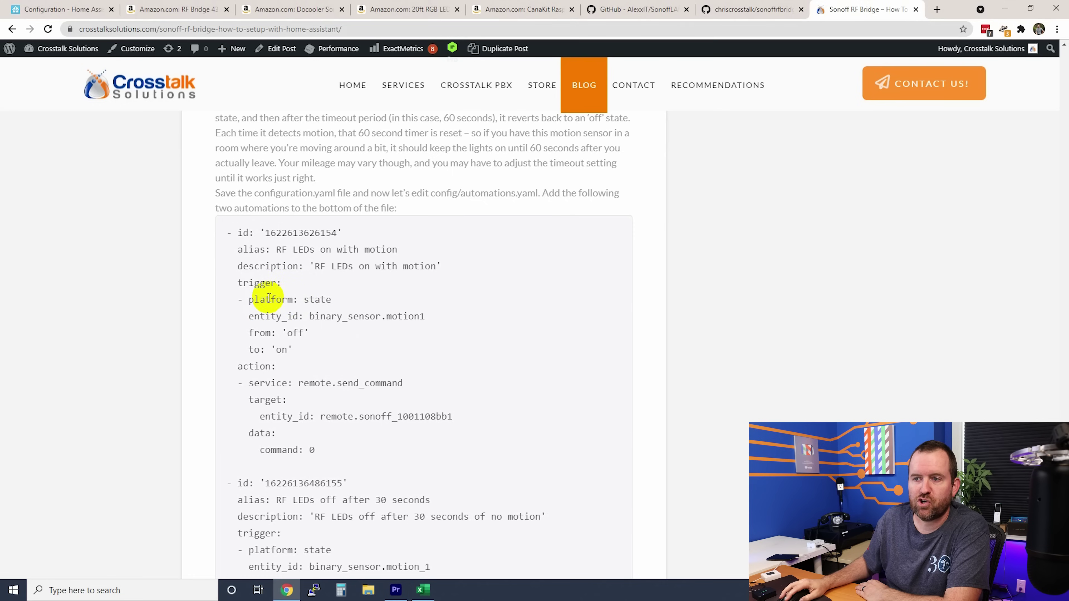
double_click(304, 302)
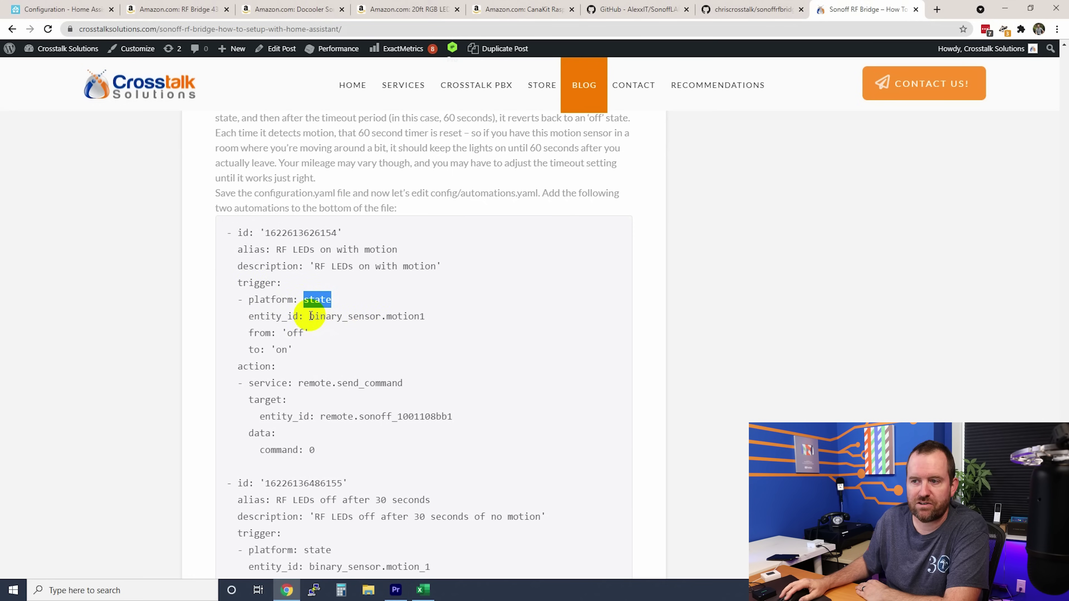
drag(310, 317, 423, 316)
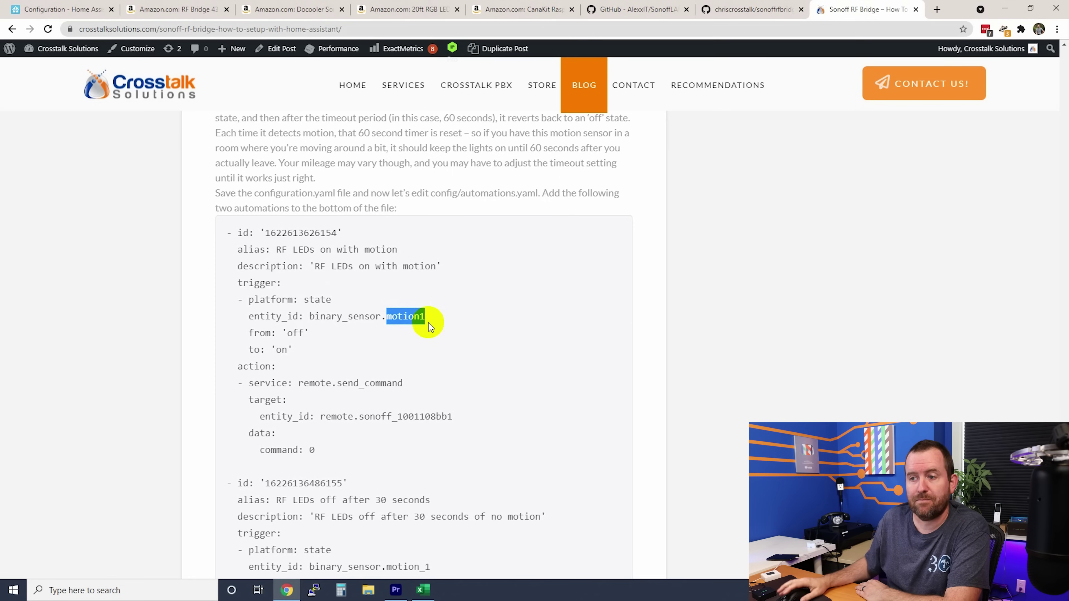
drag(246, 337, 320, 336)
drag(251, 350, 320, 361)
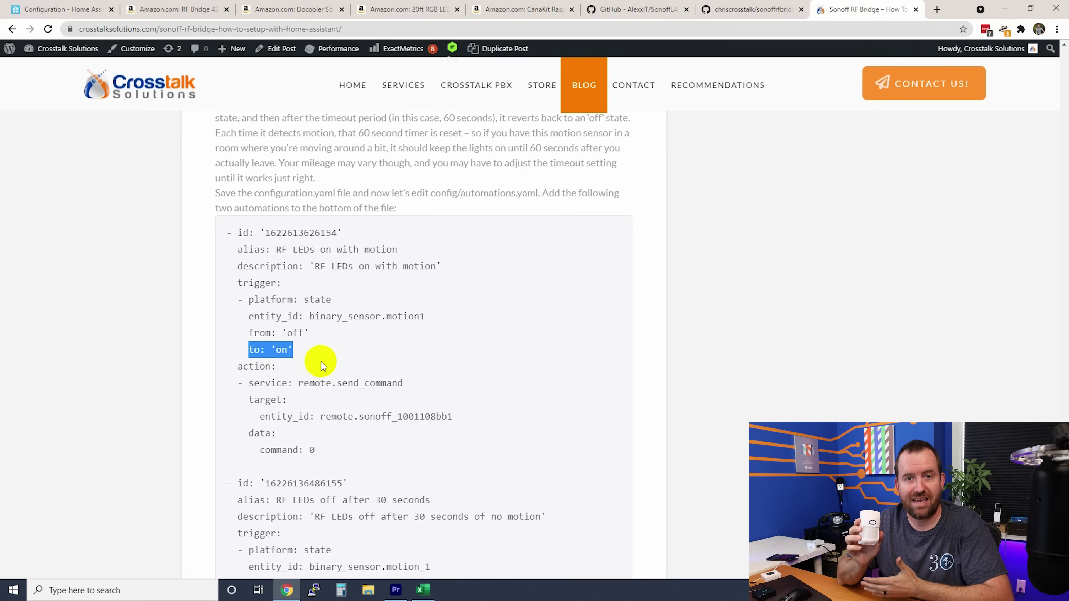
click(314, 411)
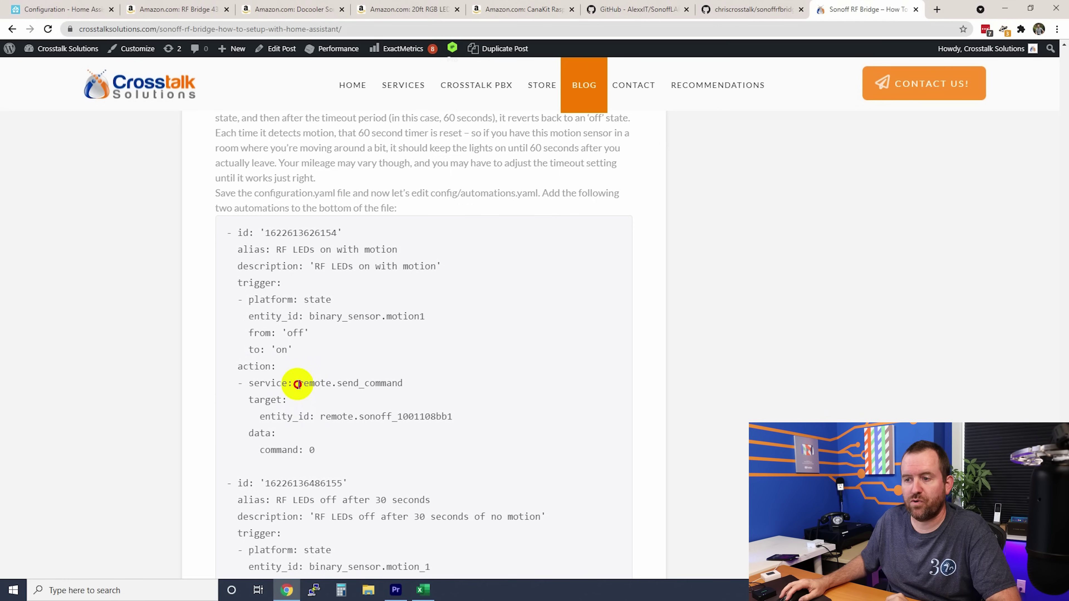
drag(298, 384, 416, 386)
click(320, 417)
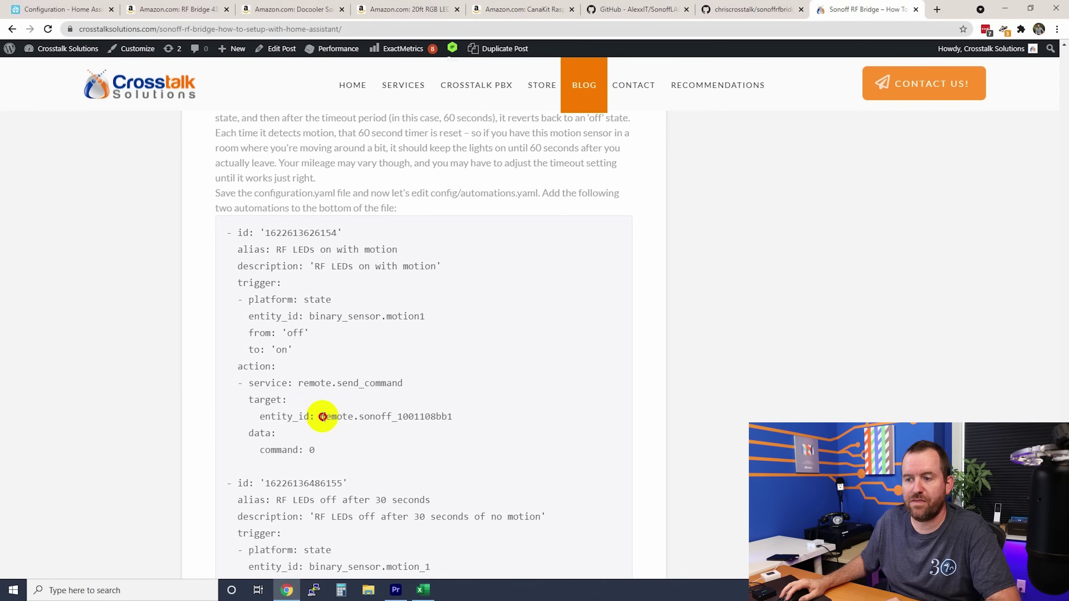
drag(320, 417, 460, 418)
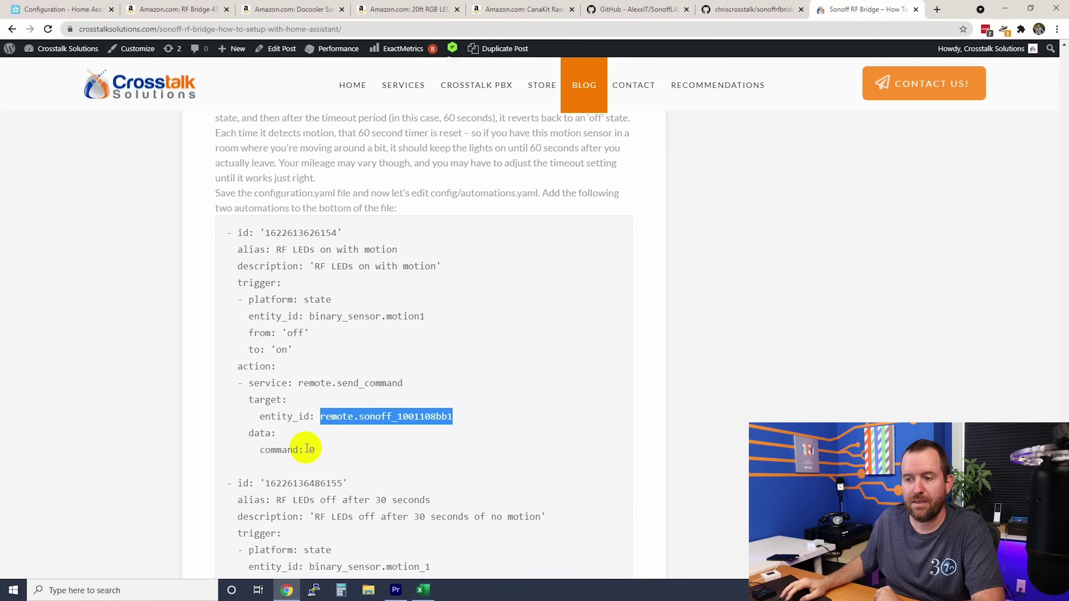
drag(318, 451, 306, 450)
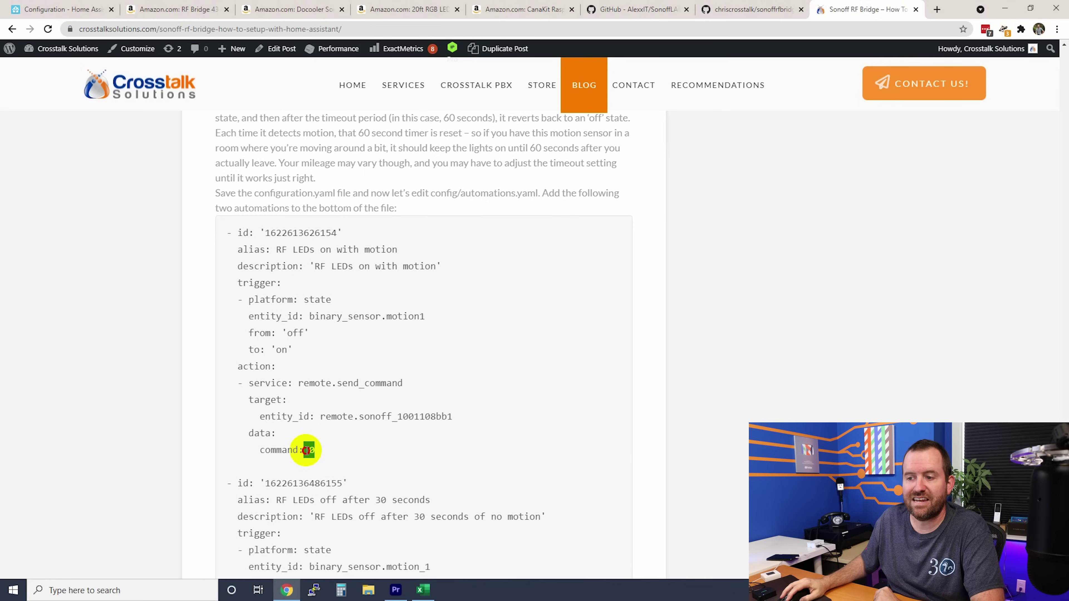
click(340, 453)
Review the blog post's "RF LEDs off after 30 seconds" automation, including its id, off-state trigger, duration and command number.
scroll(351, 437, down, 5)
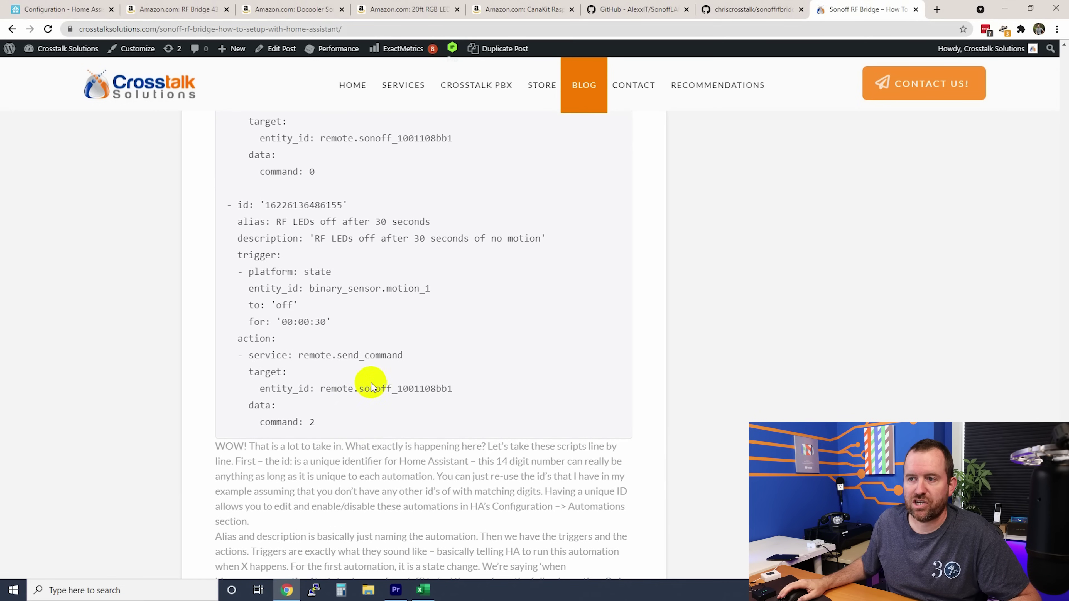
drag(238, 207, 363, 208)
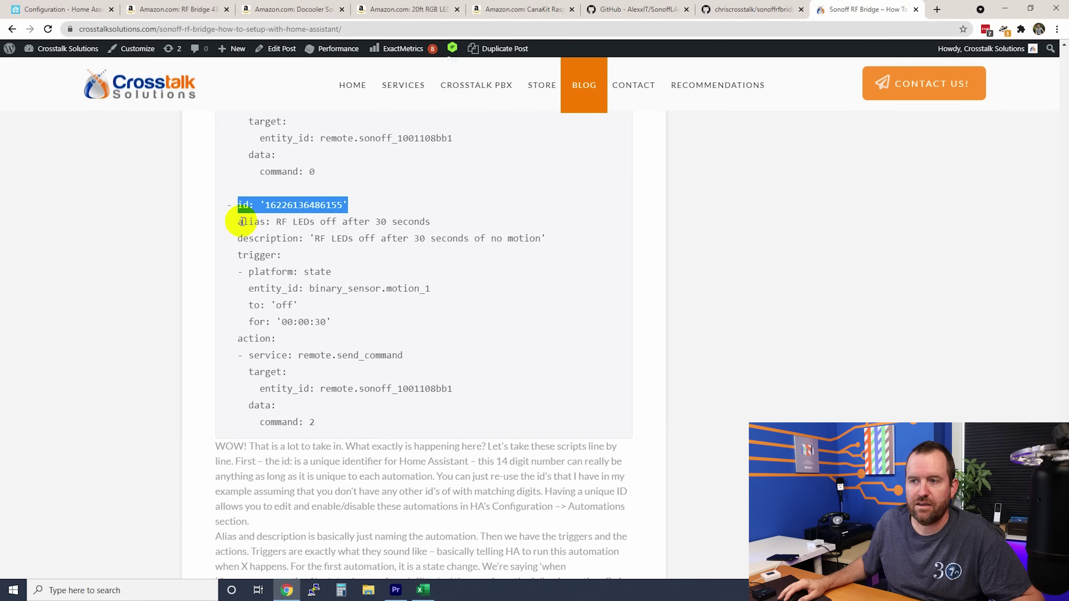
drag(242, 222, 577, 234)
drag(231, 255, 363, 327)
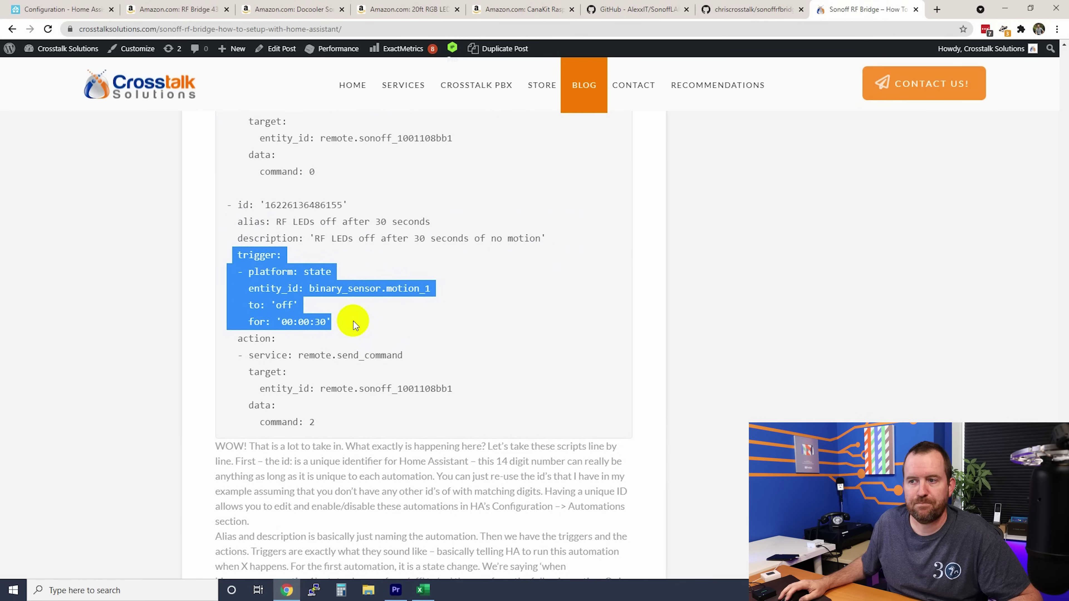
click(355, 324)
drag(265, 272, 454, 293)
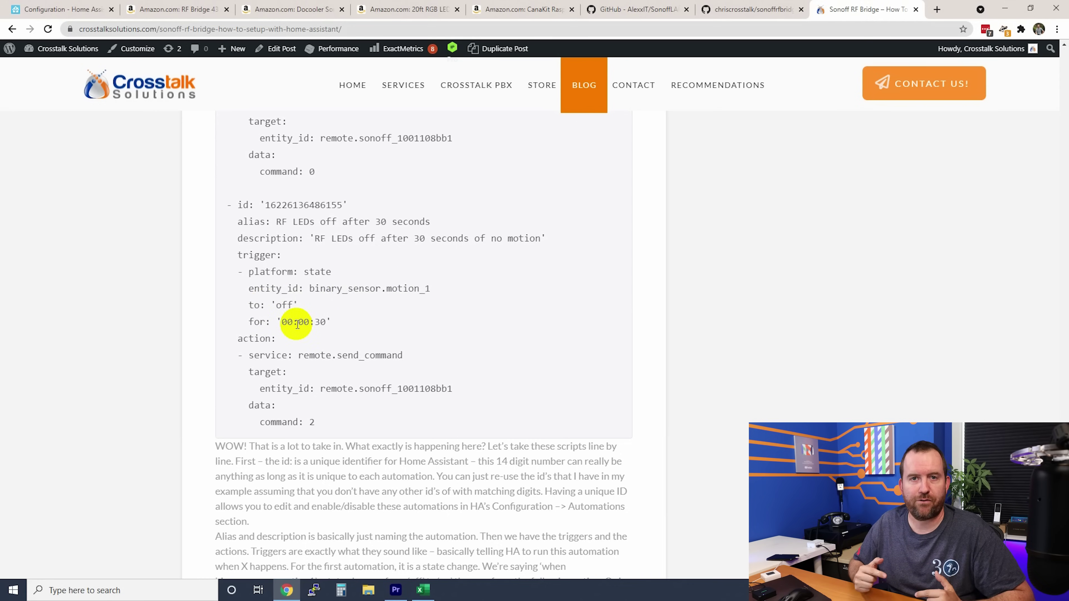
drag(270, 322, 334, 321)
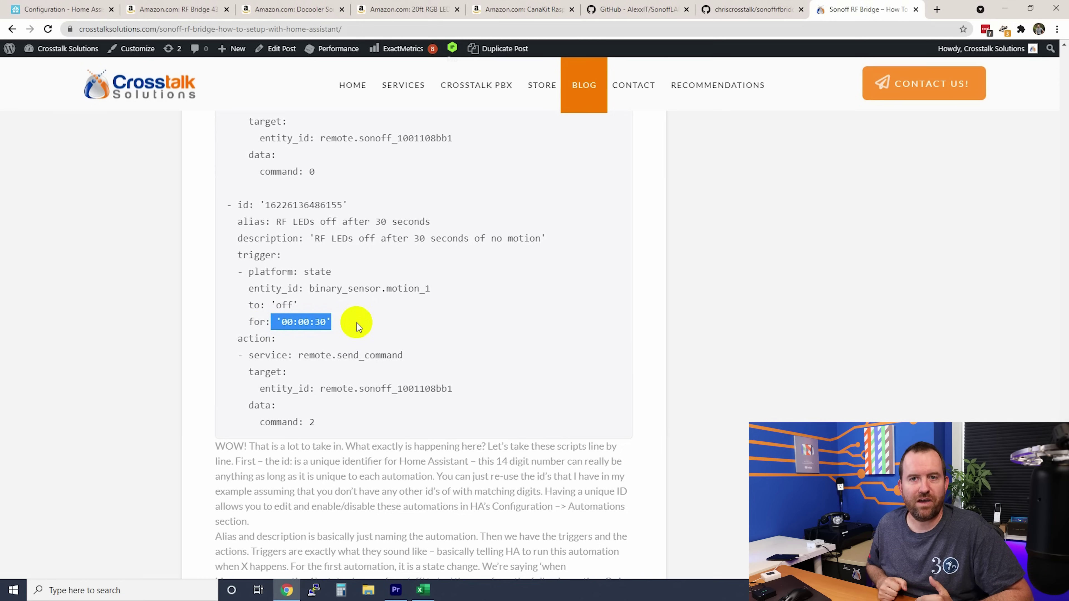
drag(281, 422, 330, 431)
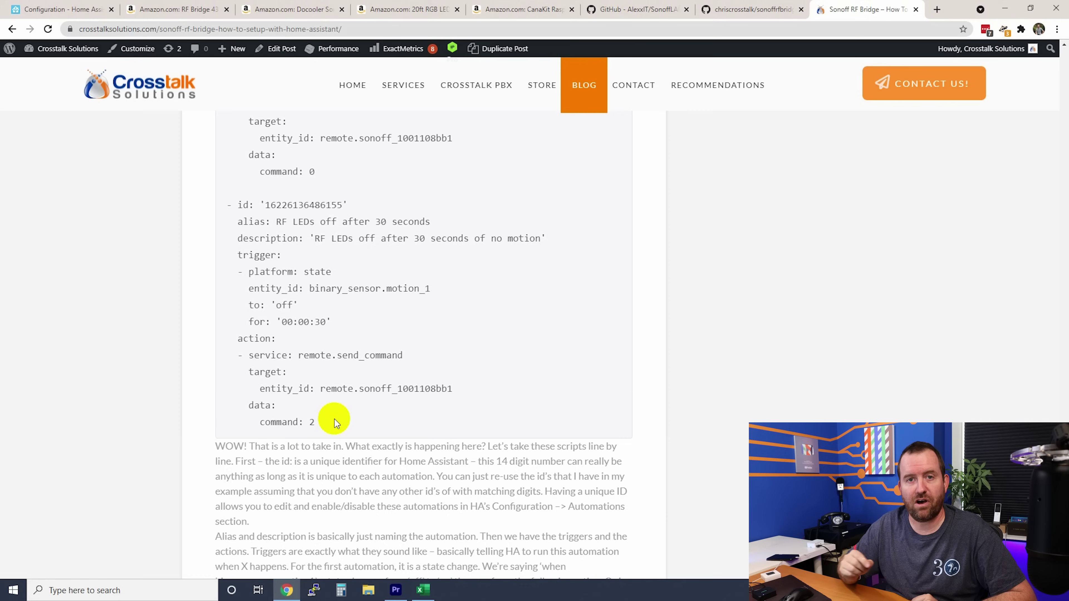
drag(282, 321, 327, 322)
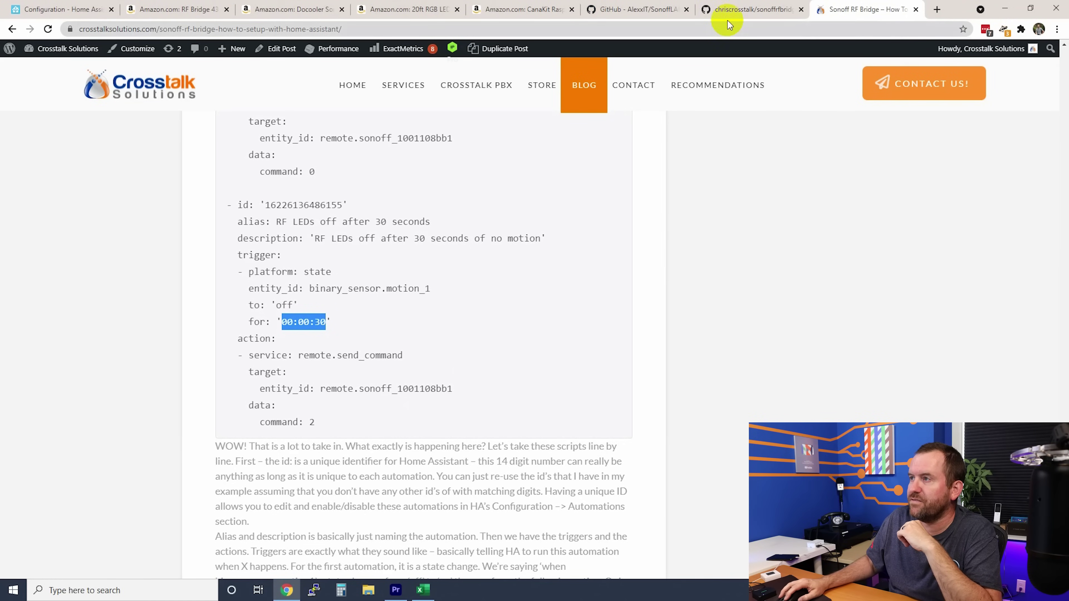
Copy the two RF LED motion automations from the GitHub repository, append them to /config/automations.yaml in Home Assistant, and save the file.
click(730, 10)
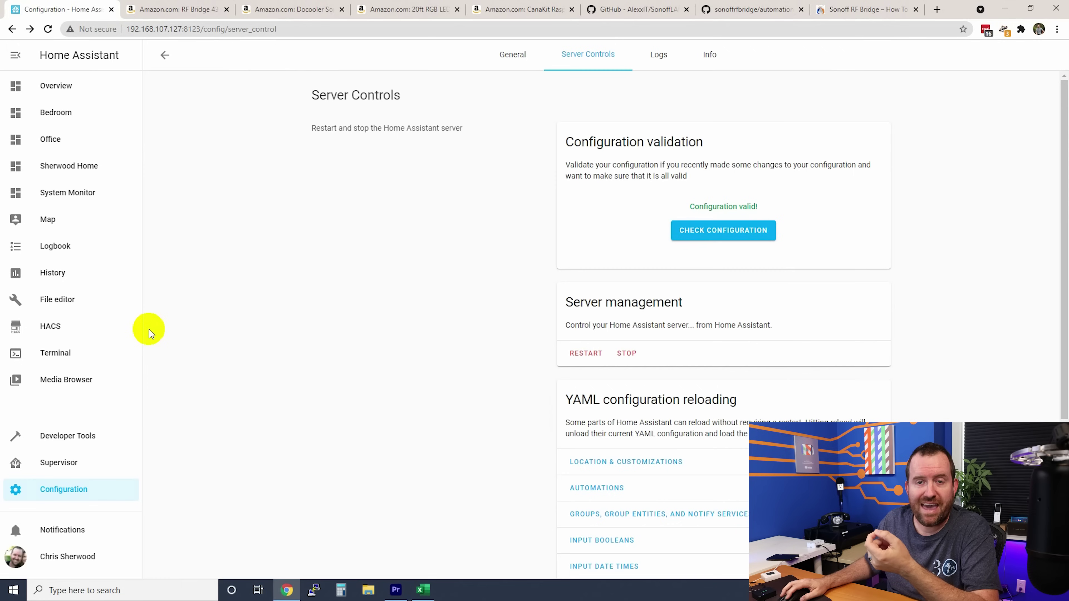
click(57, 302)
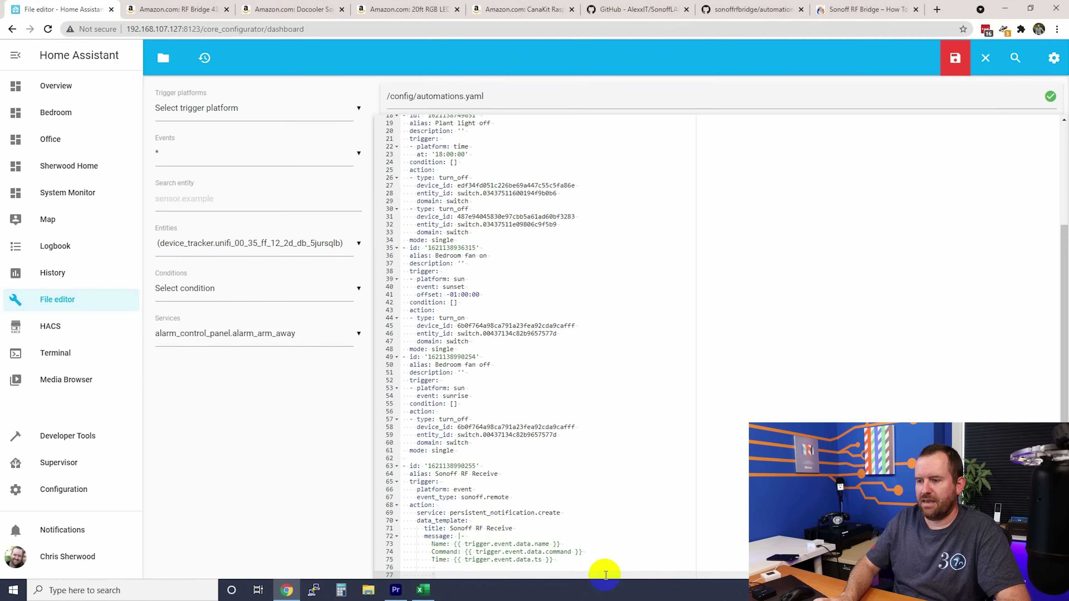
key(ctrl+v)
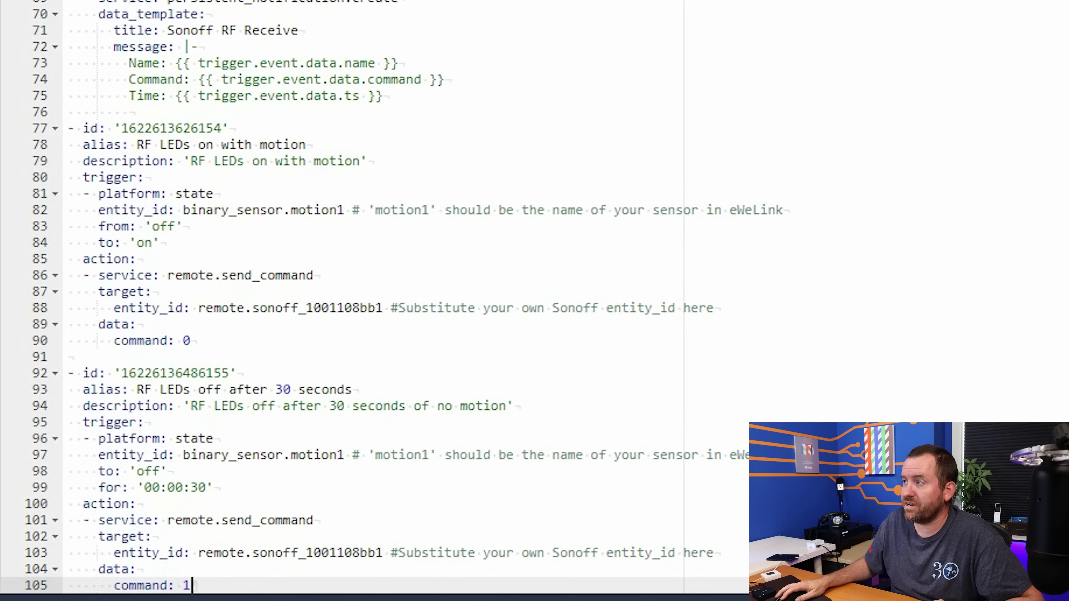
click(890, 58)
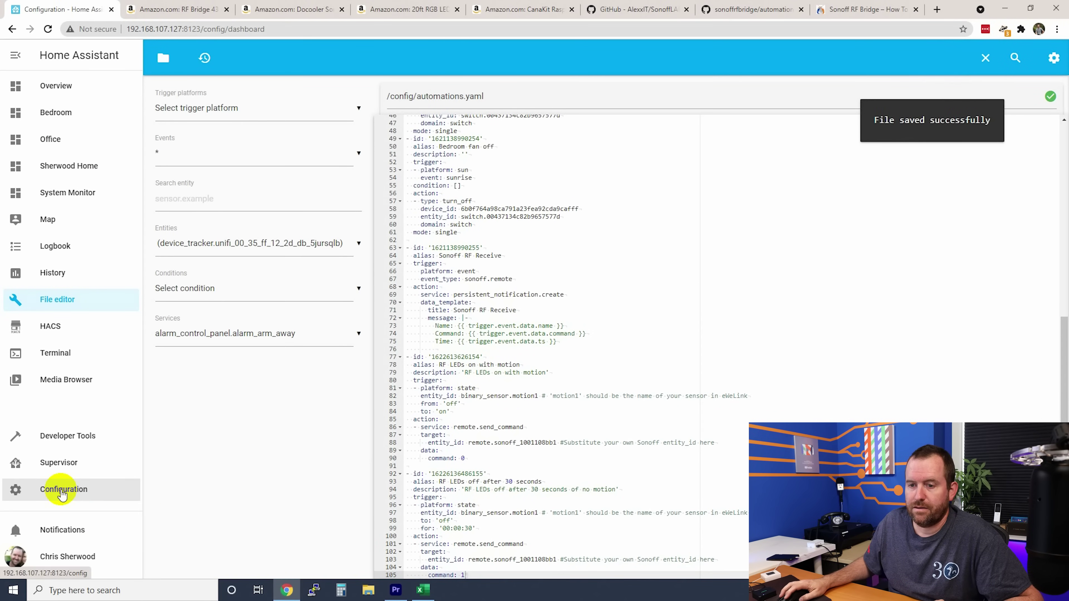
click(62, 490)
scroll(721, 377, down, 10)
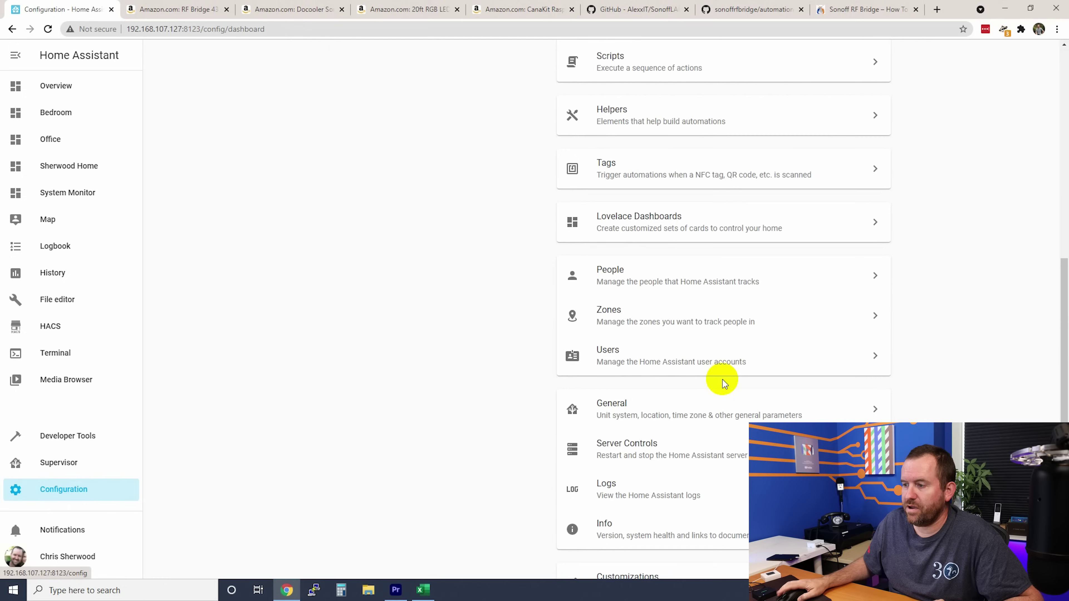
click(612, 403)
scroll(606, 336, down, 5)
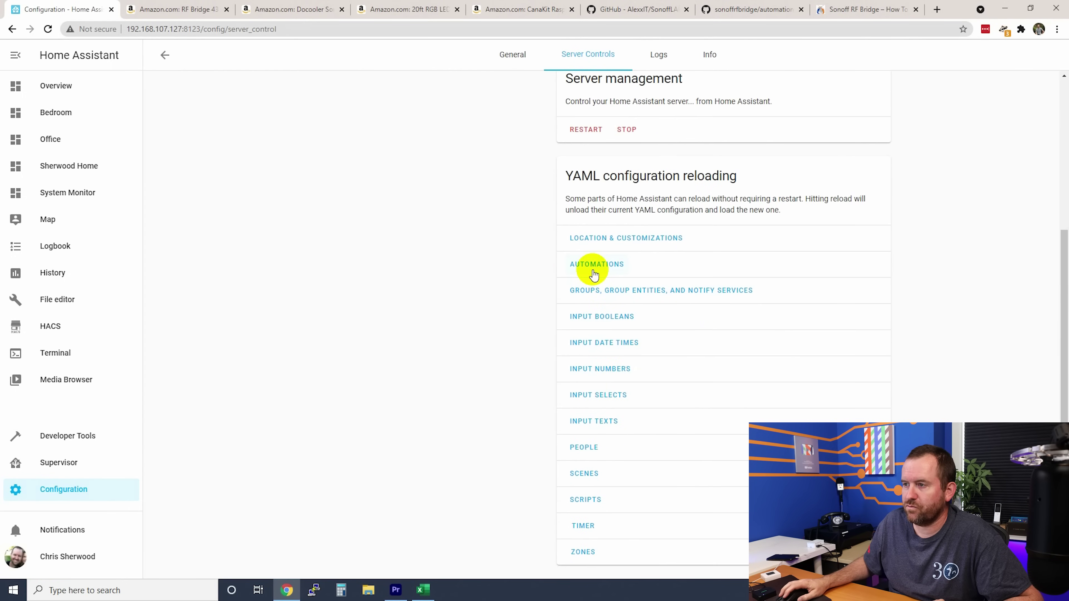
click(594, 268)
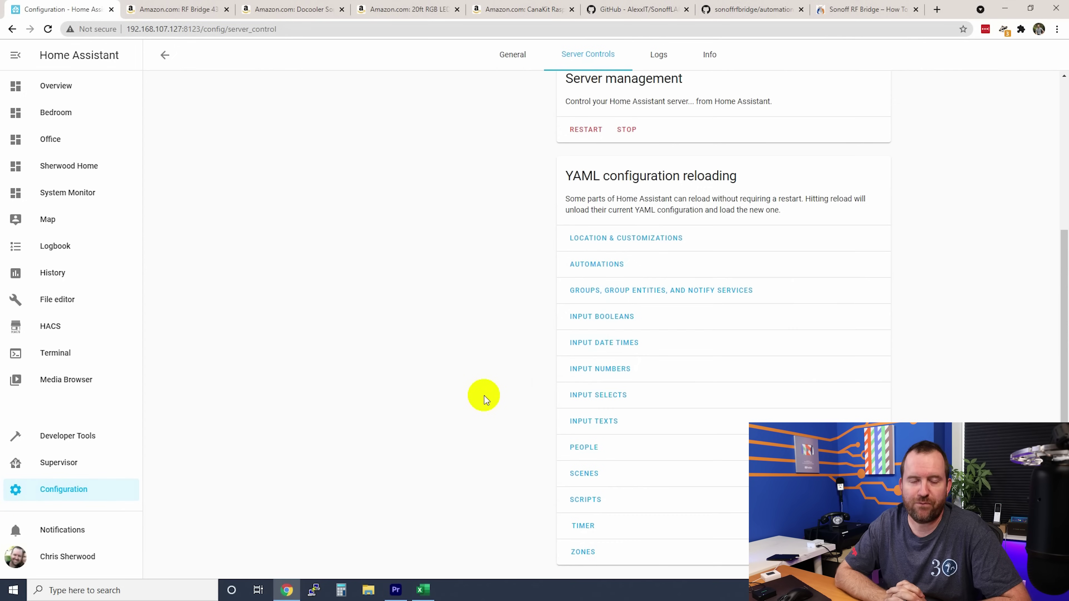
Test the "RF LEDs on with motion" and "RF LEDs off after 30 seconds" automations by running their actions manually.
click(71, 489)
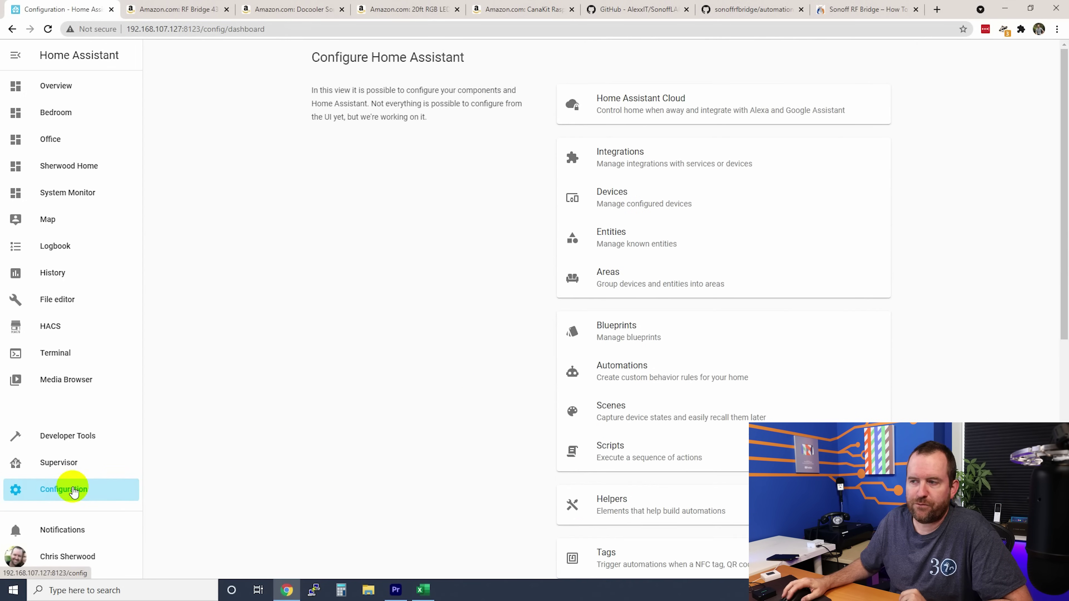
click(622, 371)
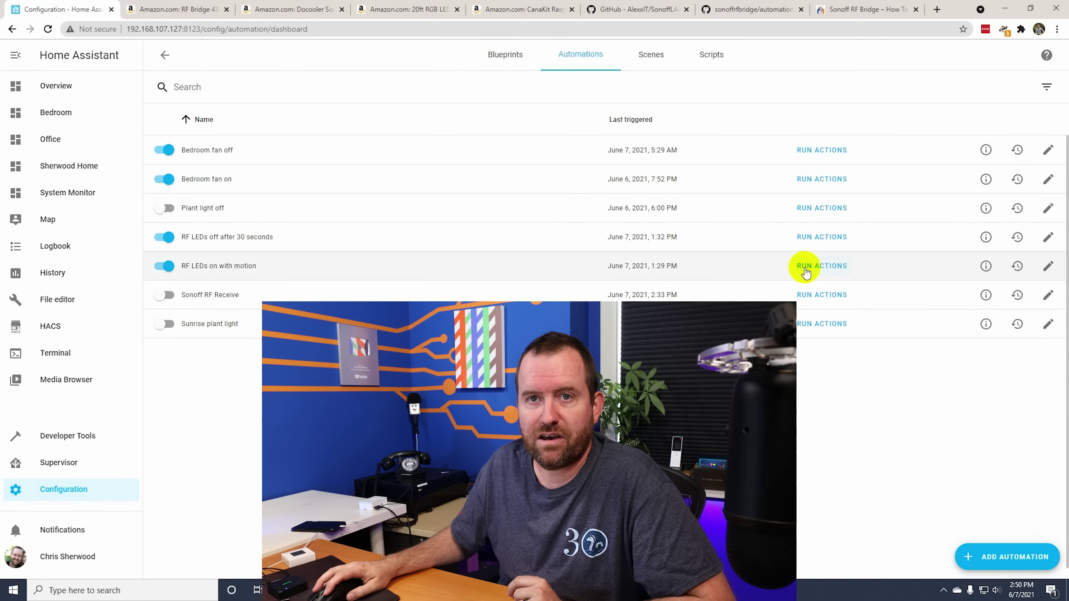
click(805, 267)
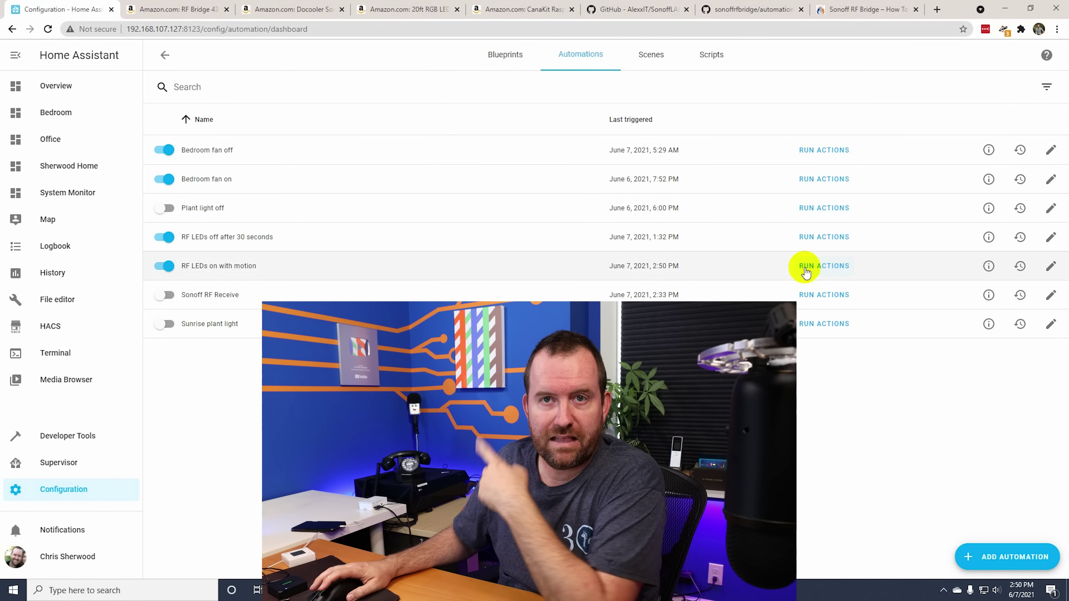
click(830, 239)
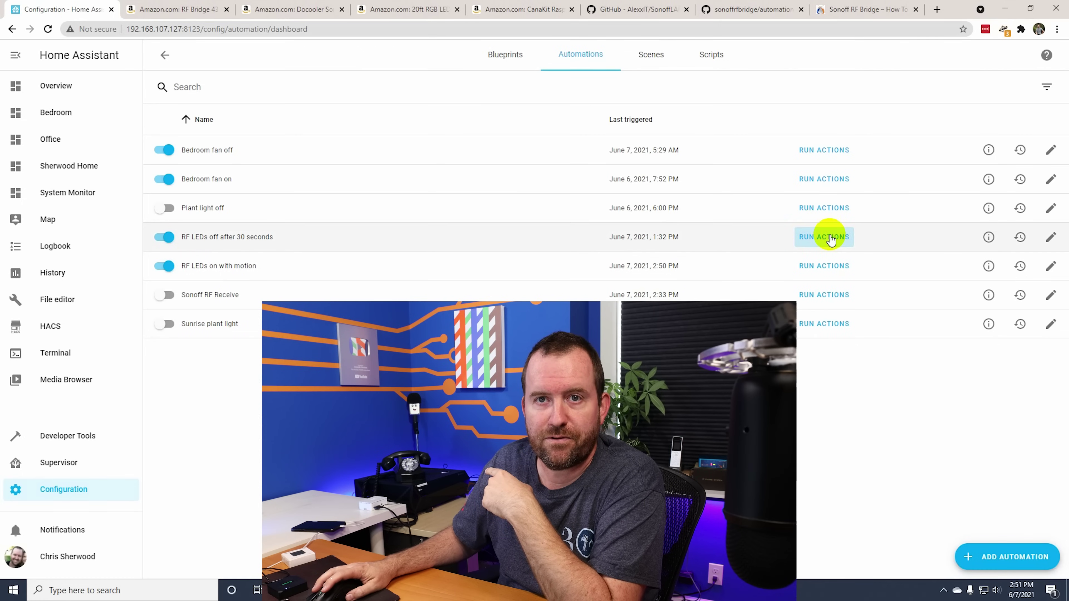